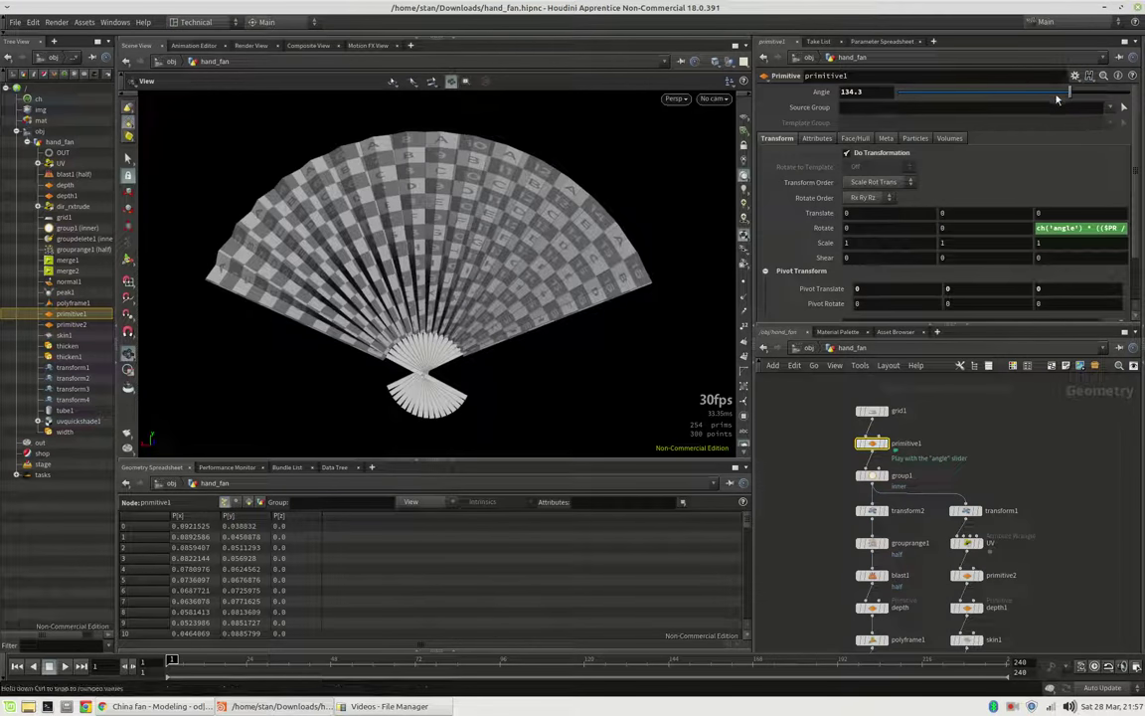
# Reduce primitive1's Angle to 115 and lower grid1's Columns to 31 to try a different fan opening and blade count
pyautogui.moveTo(1070, 92); pyautogui.dragTo(1045, 87)
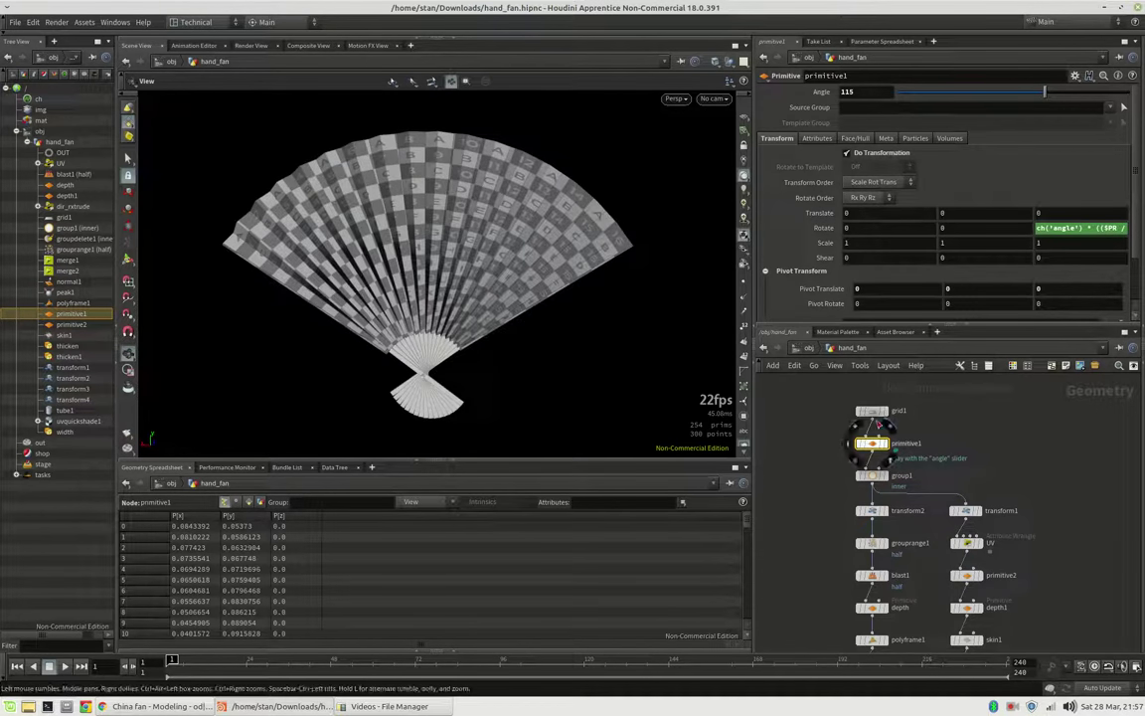
pyautogui.click(876, 414)
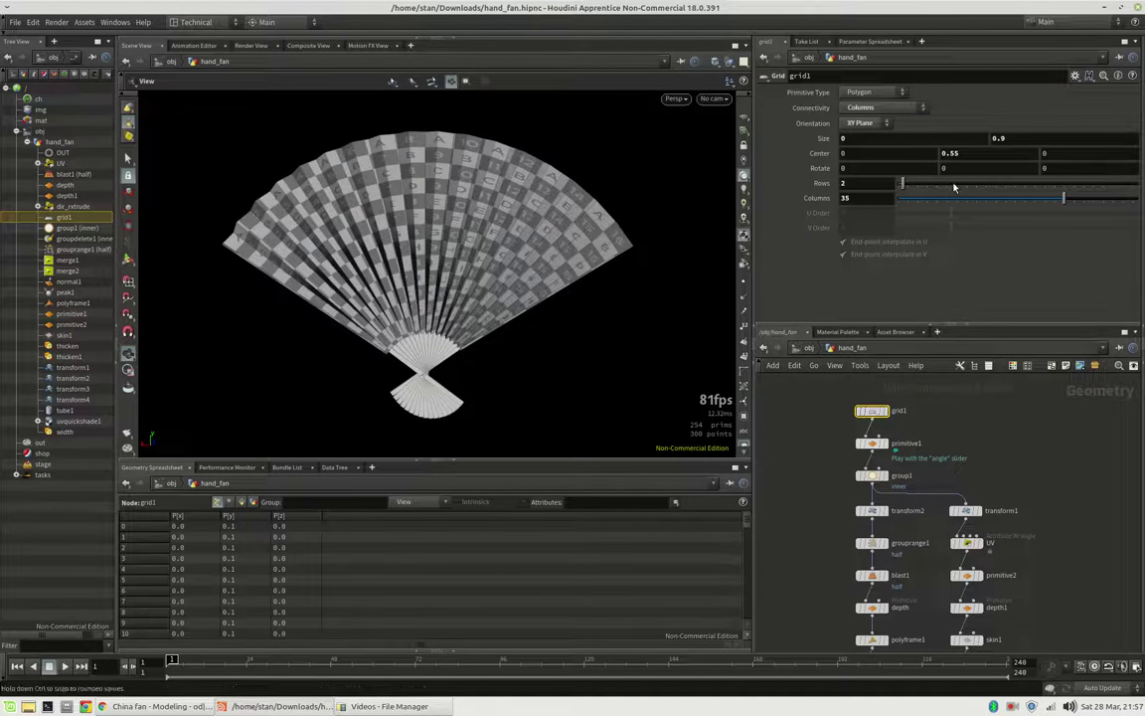
pyautogui.moveTo(1061, 197)
pyautogui.mouseDown()
pyautogui.moveTo(965, 197)
pyautogui.moveTo(1052, 201)
pyautogui.moveTo(1042, 202)
pyautogui.mouseUp()
pyautogui.moveTo(1039, 458); pyautogui.dragTo(1038, 378, button='middle')
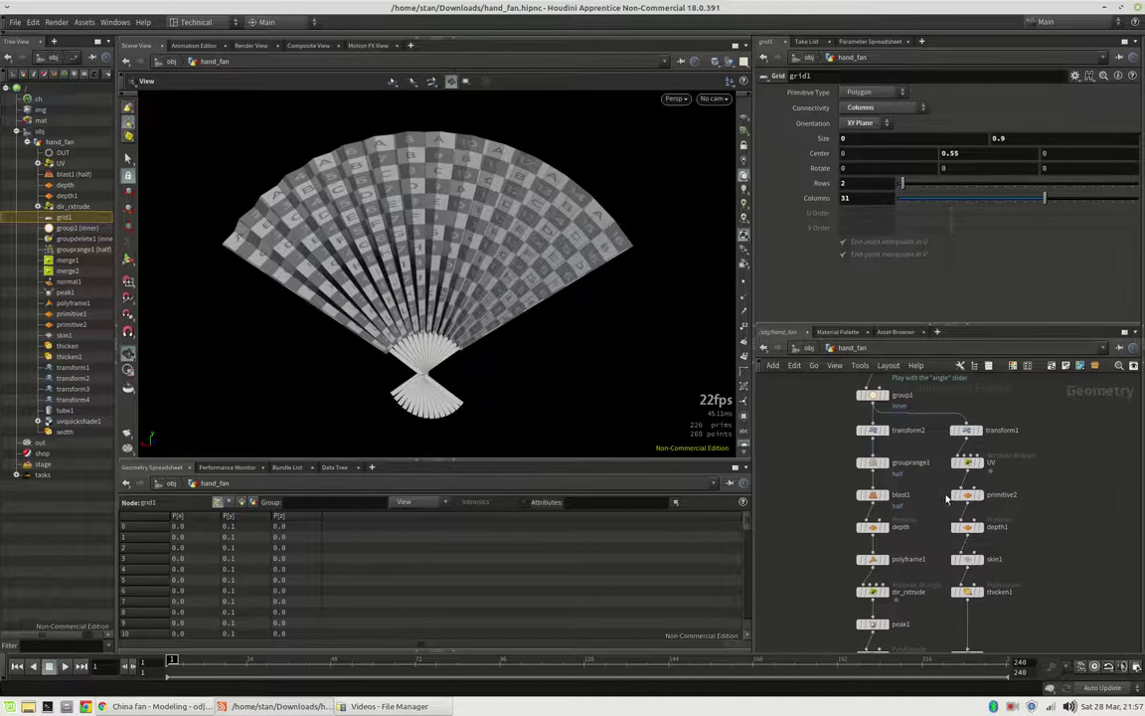
pyautogui.moveTo(354, 251); pyautogui.dragTo(503, 295)
pyautogui.moveTo(925, 396); pyautogui.dragTo(917, 455, button='middle')
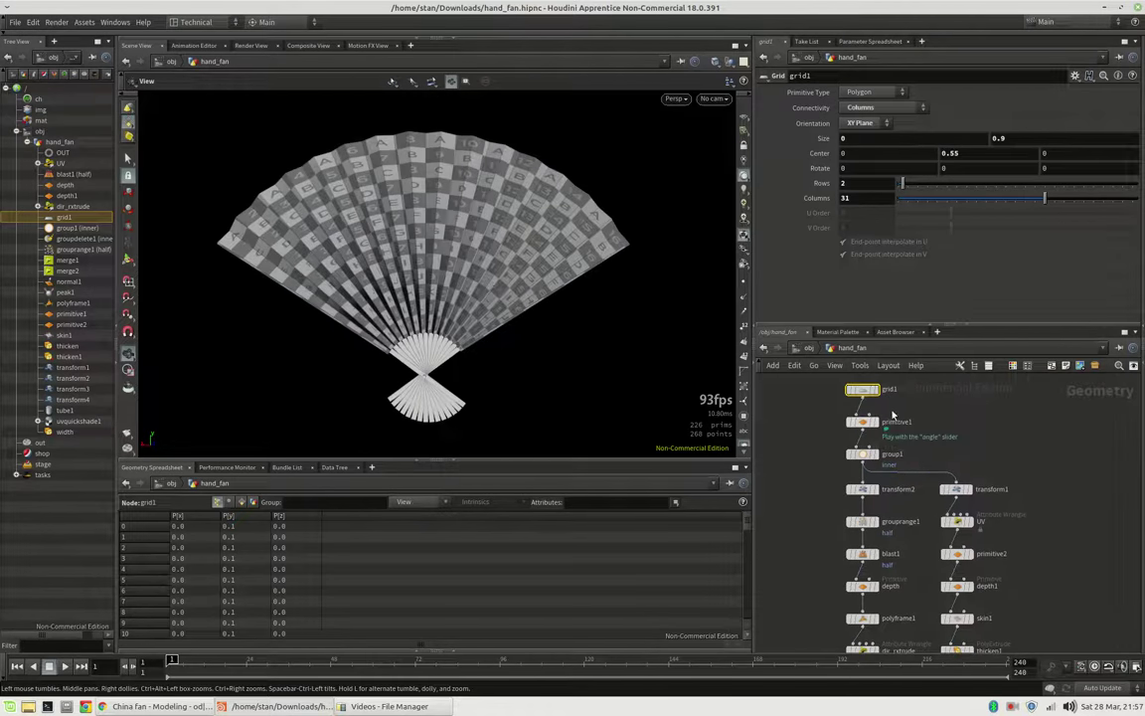
# Display grid1's output on its own and set its Columns to 32
pyautogui.click(877, 392)
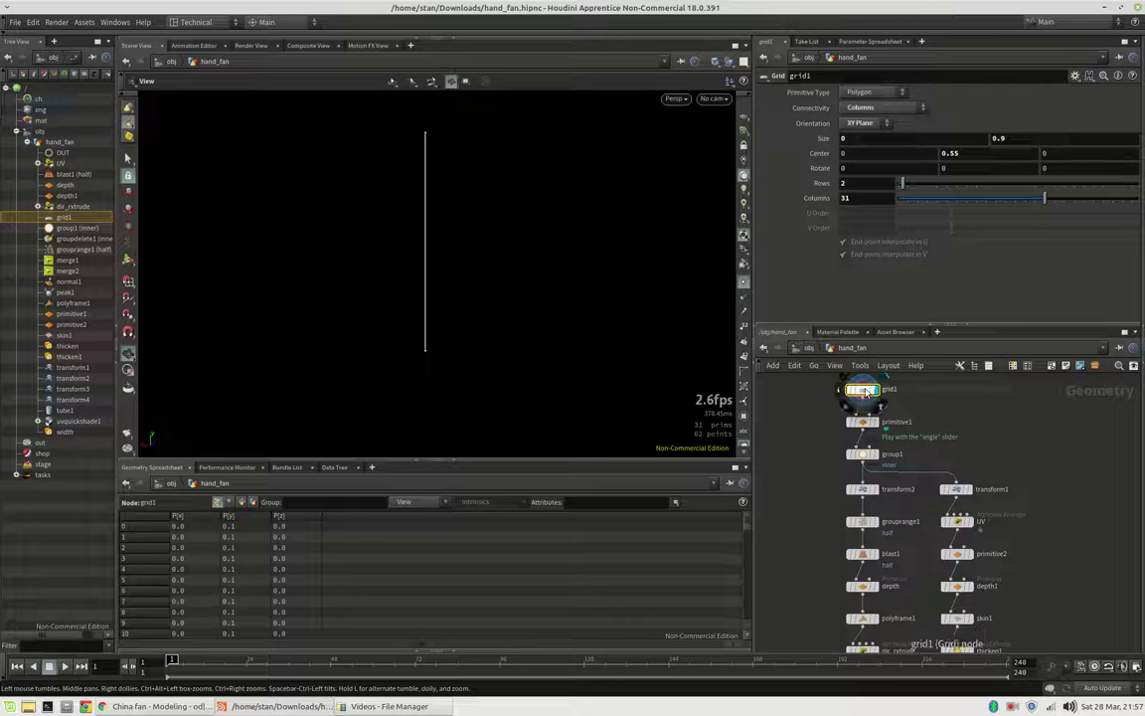
pyautogui.click(886, 199)
pyautogui.press('Up')
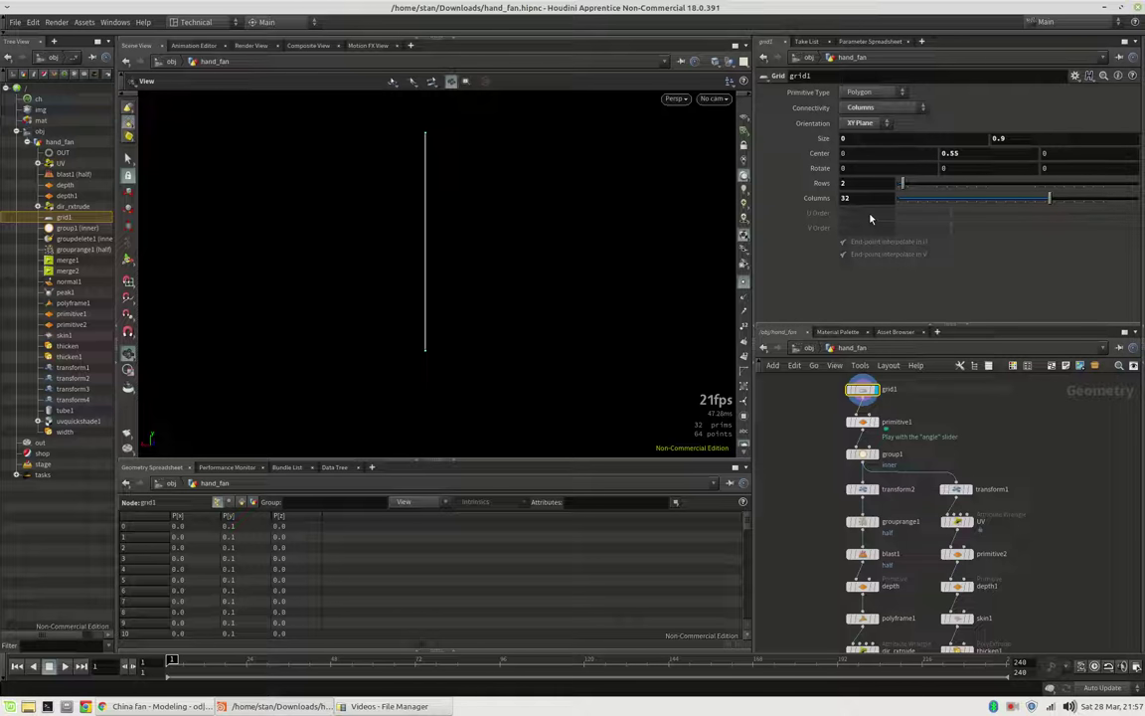
# Switch to the browser to view the China fan forum post, and return to Houdini
pyautogui.click(159, 706)
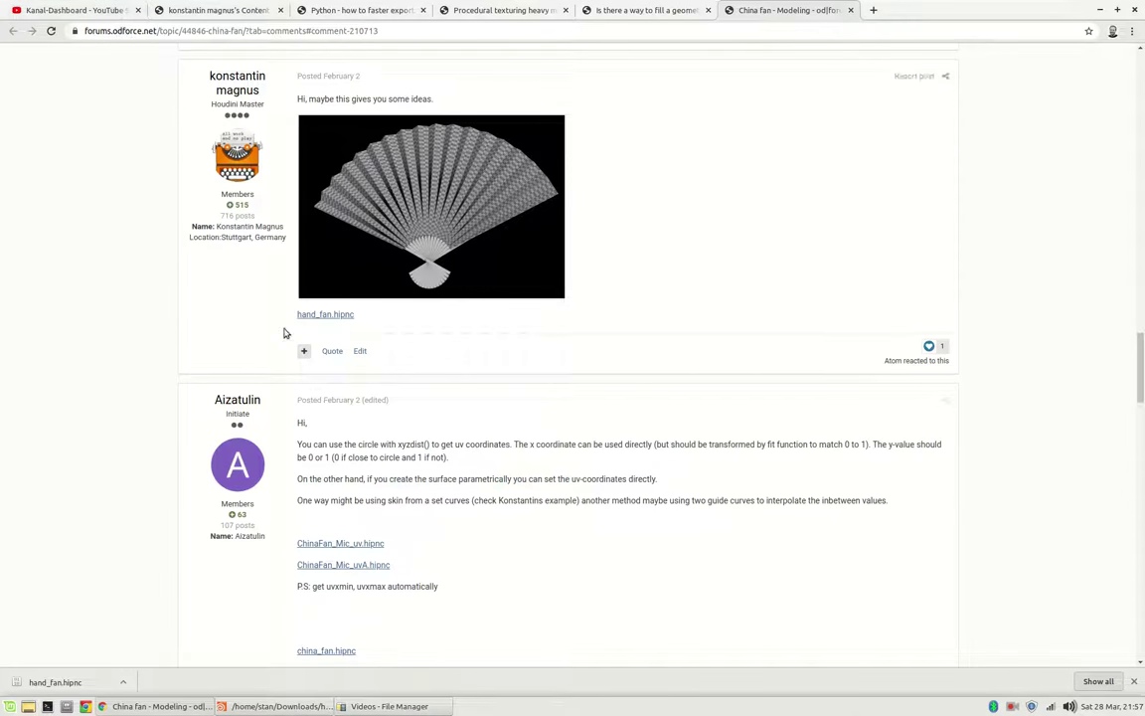
pyautogui.click(279, 705)
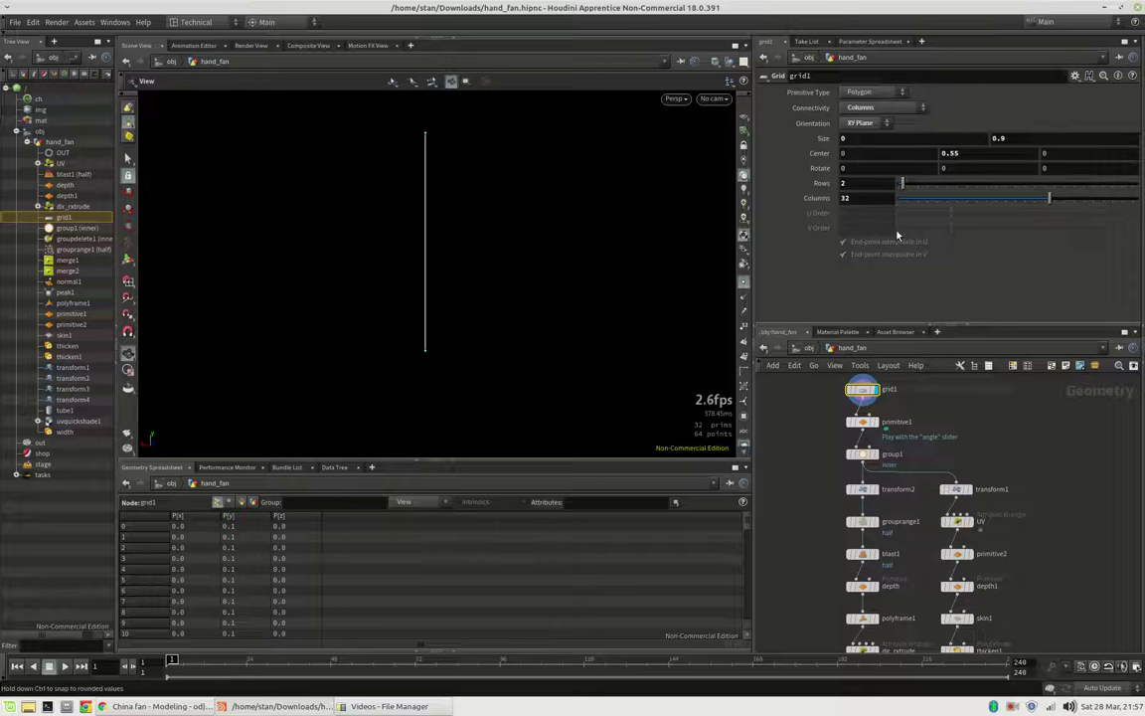
# Try a first Size value of 0.8 on grid1 to spread the lines, and reset it to 0
pyautogui.click(845, 197)
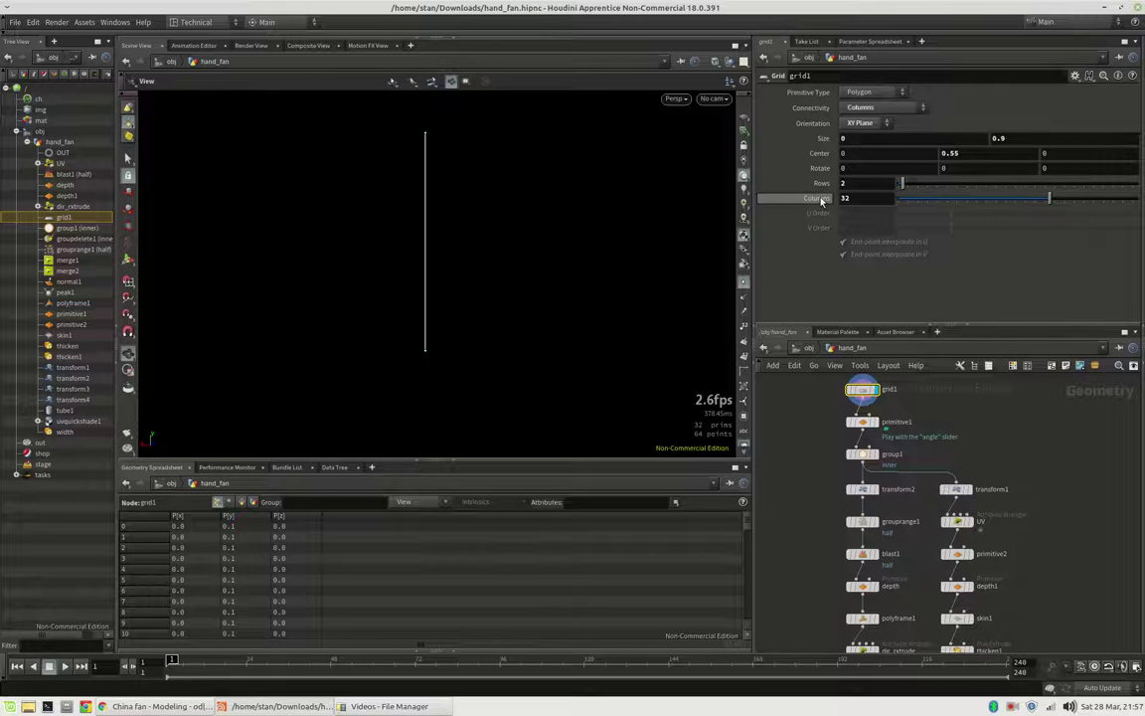
pyautogui.click(875, 139)
pyautogui.scroll(8, 874, 138)
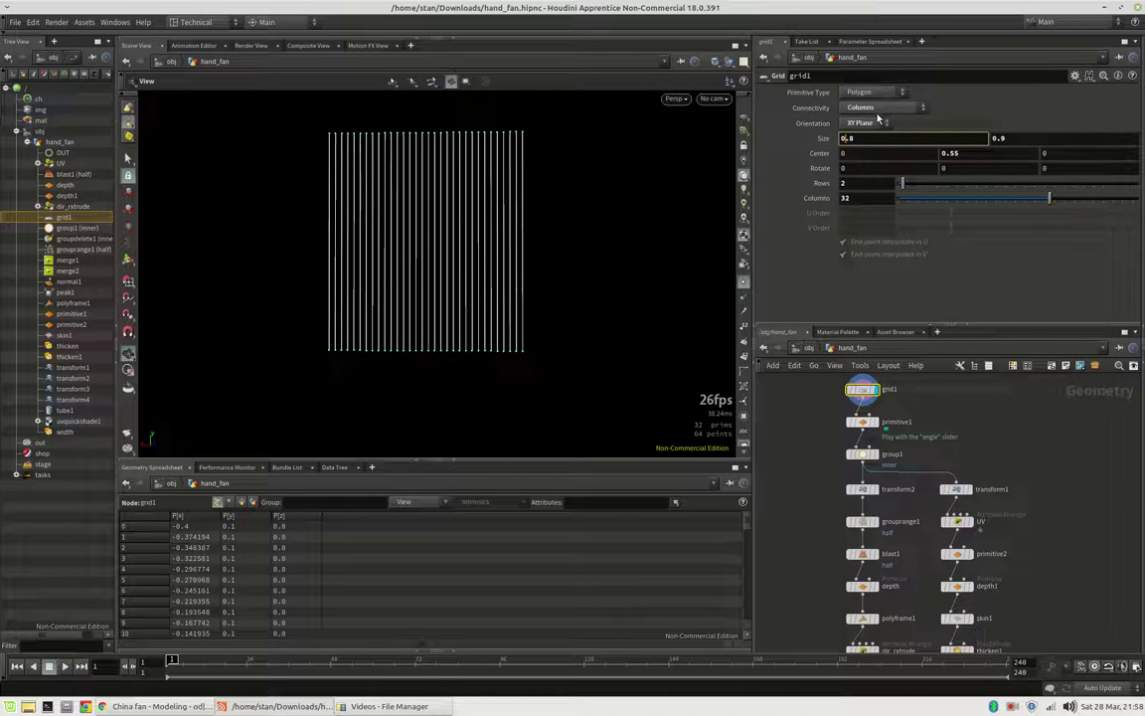
pyautogui.write('0')
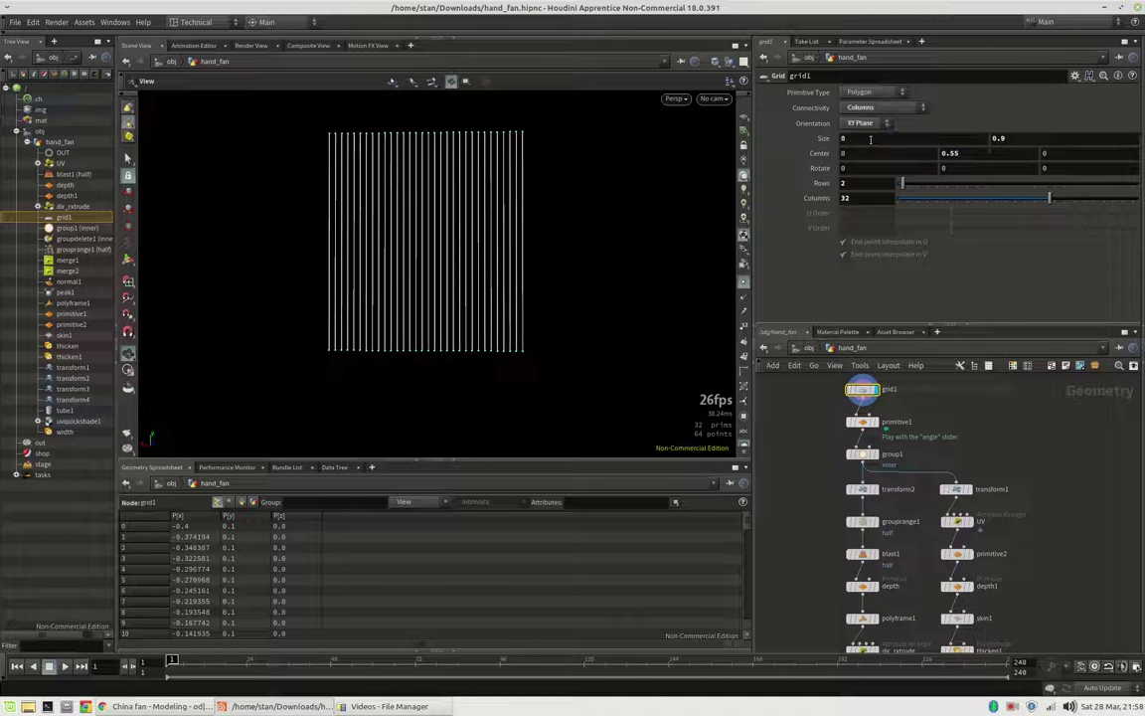
pyautogui.press('Return')
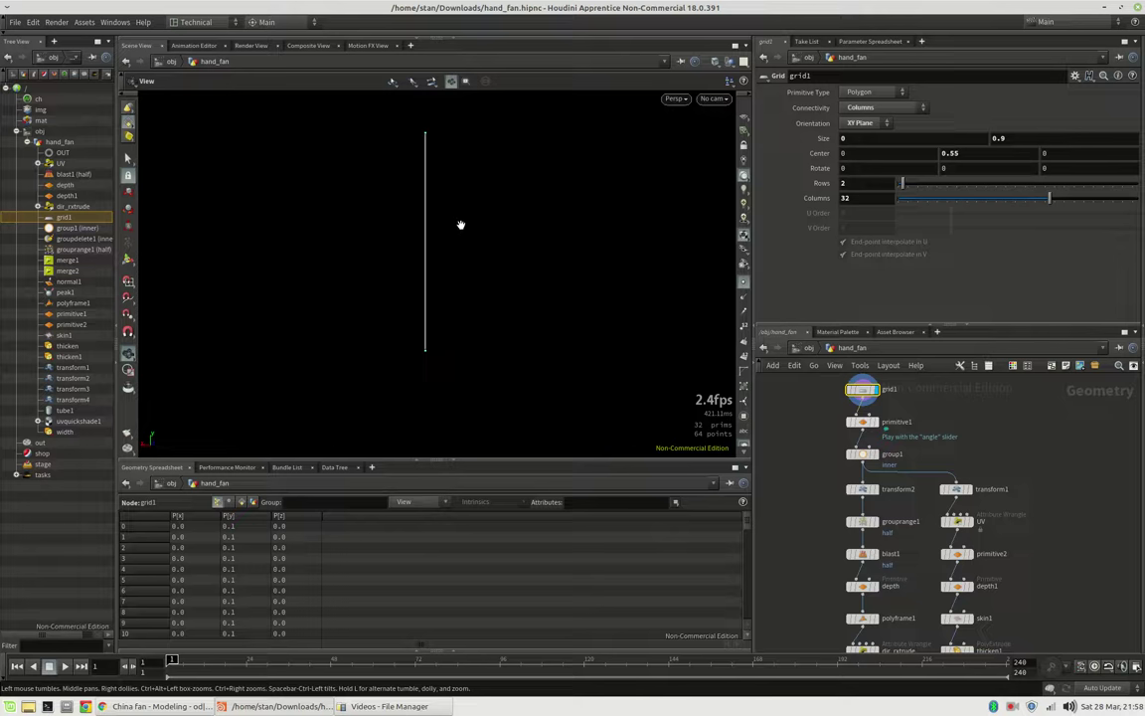
# Display primitive1's output and examine its Z rotation expression together with grid1's Y center offset
pyautogui.click(874, 423)
pyautogui.click(865, 422)
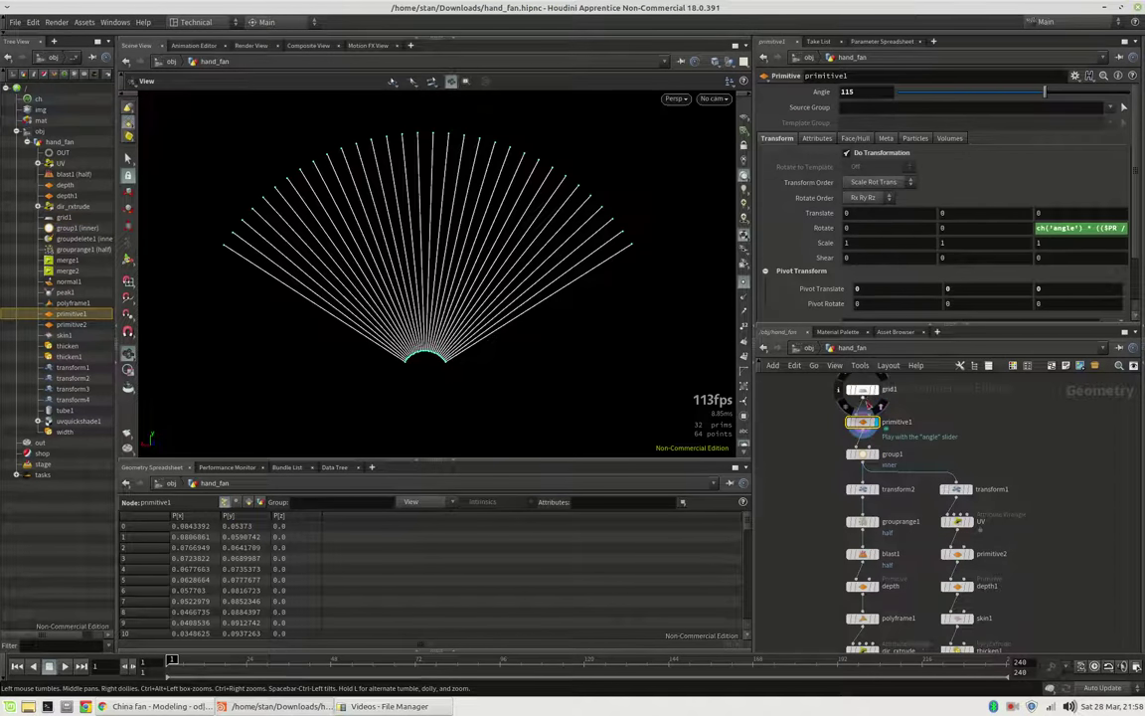
pyautogui.click(1081, 229)
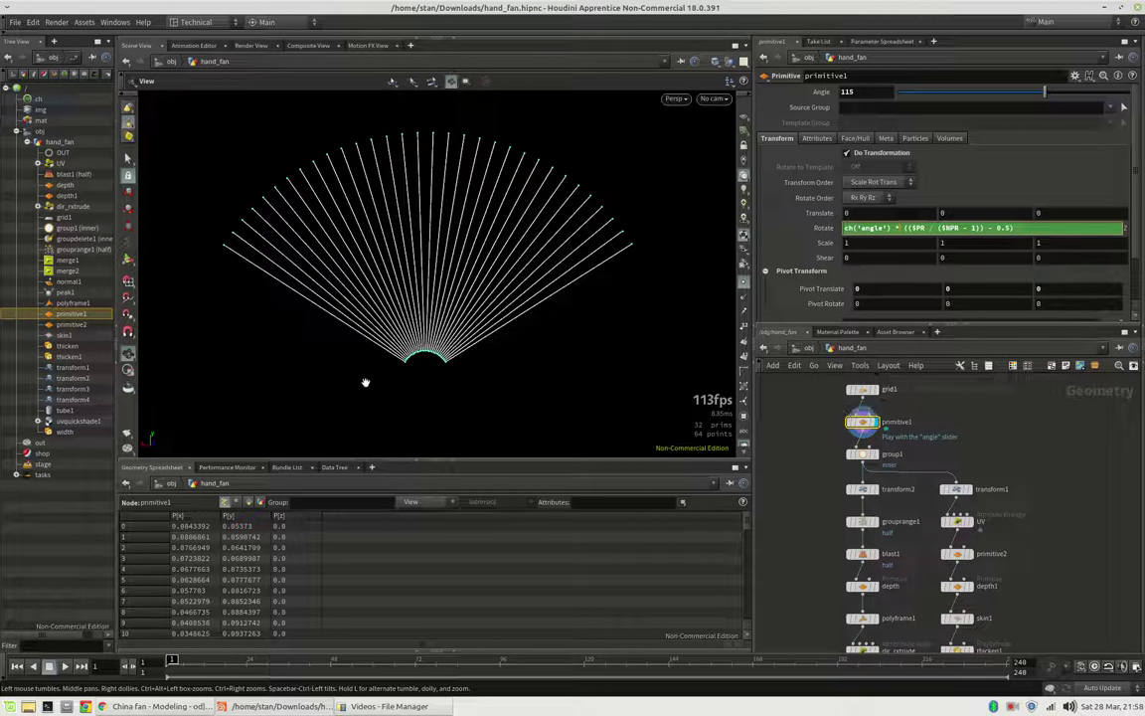
pyautogui.click(862, 389)
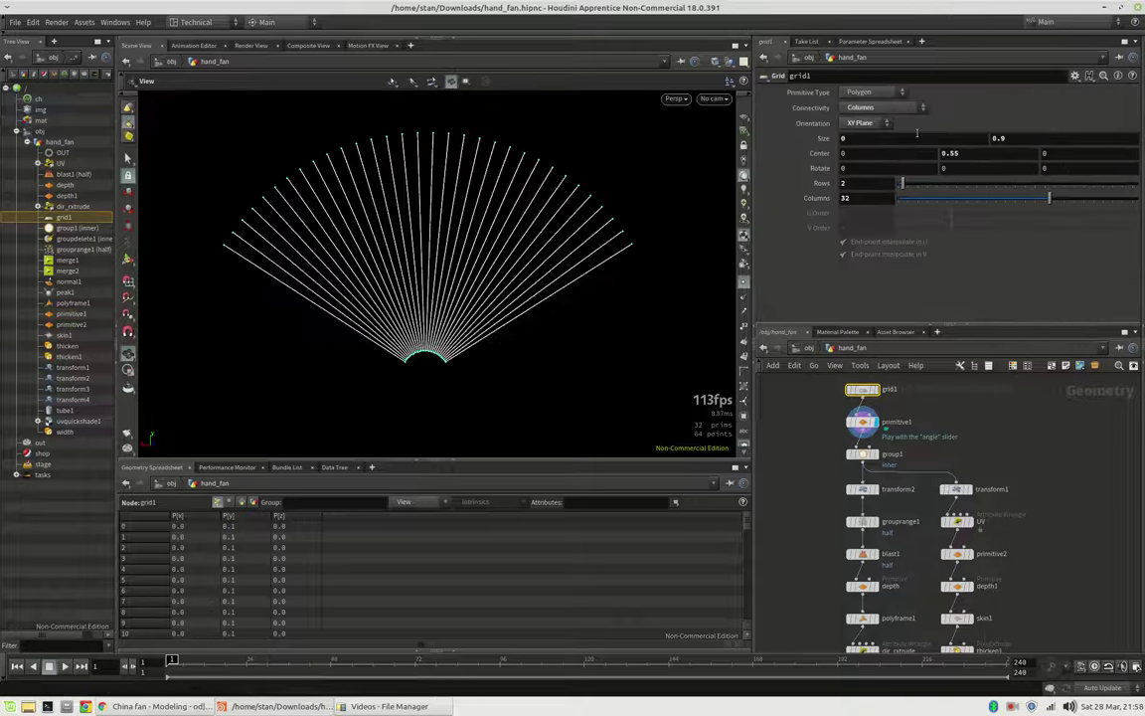
pyautogui.click(979, 154)
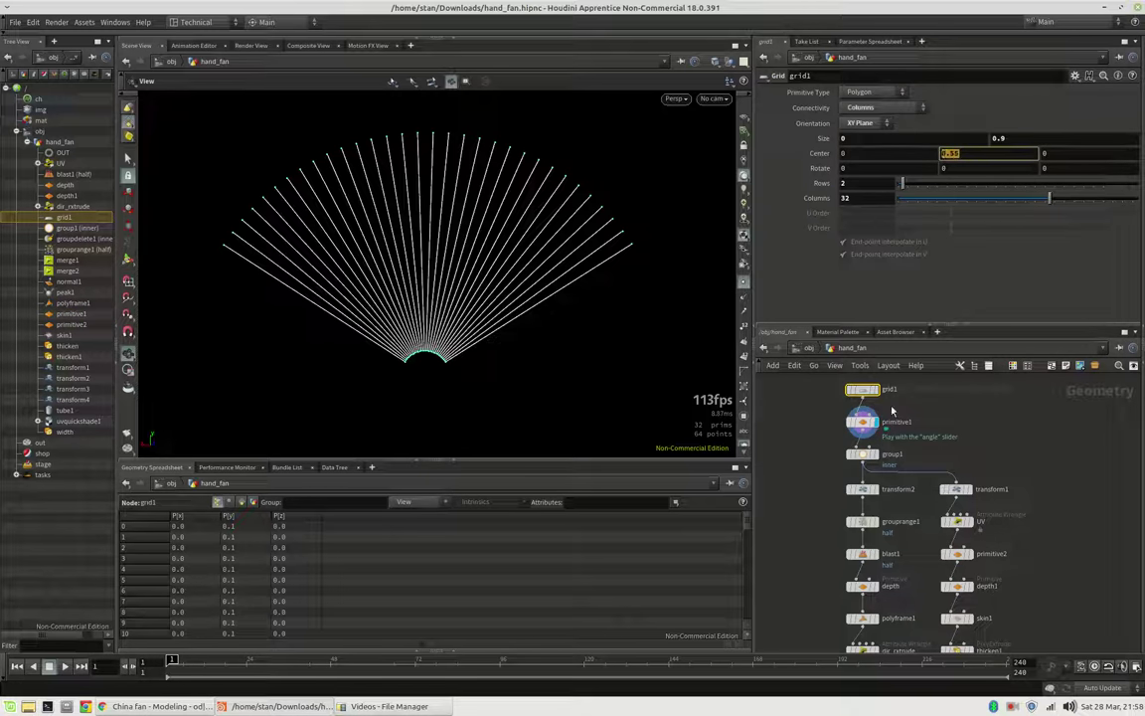
pyautogui.click(861, 421)
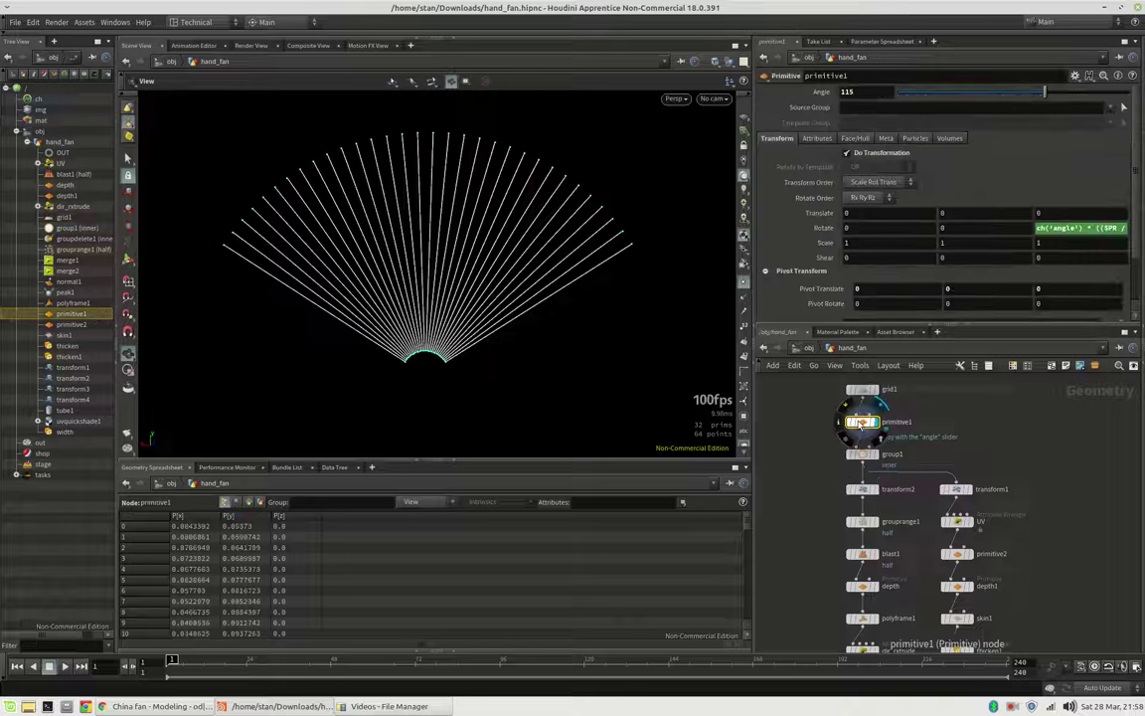
pyautogui.click(1070, 228)
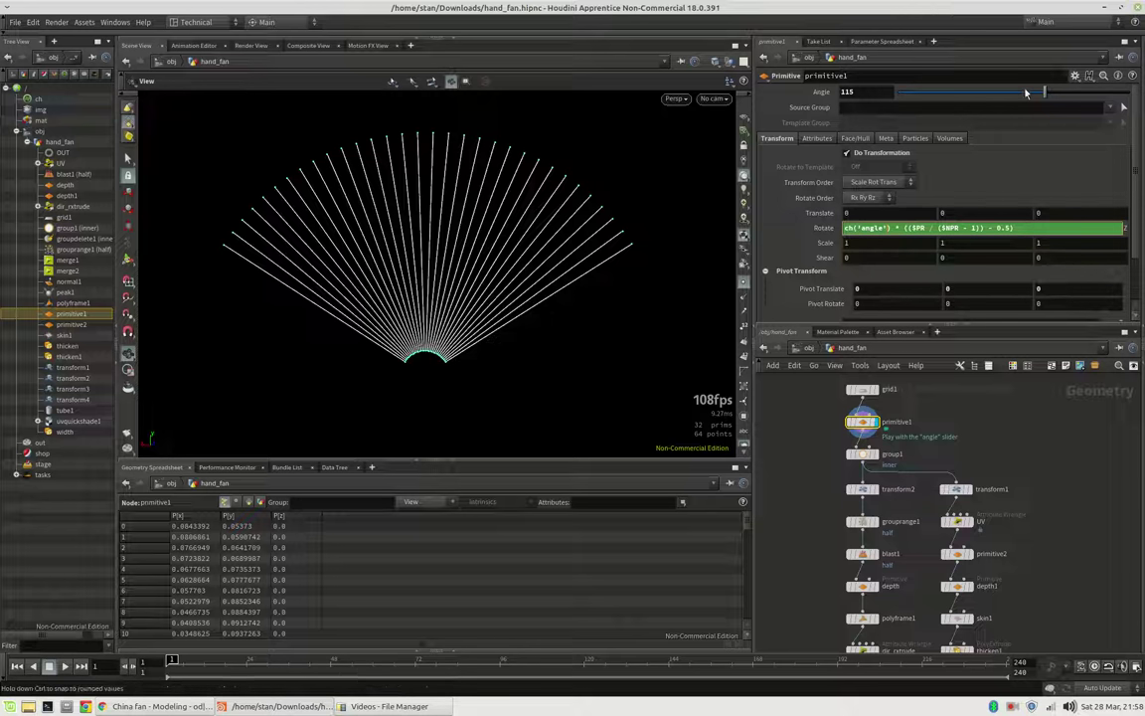
# Set primitive1's Angle to 135.7 and grid1's Columns to 27
pyautogui.moveTo(902, 82); pyautogui.dragTo(1060, 92)
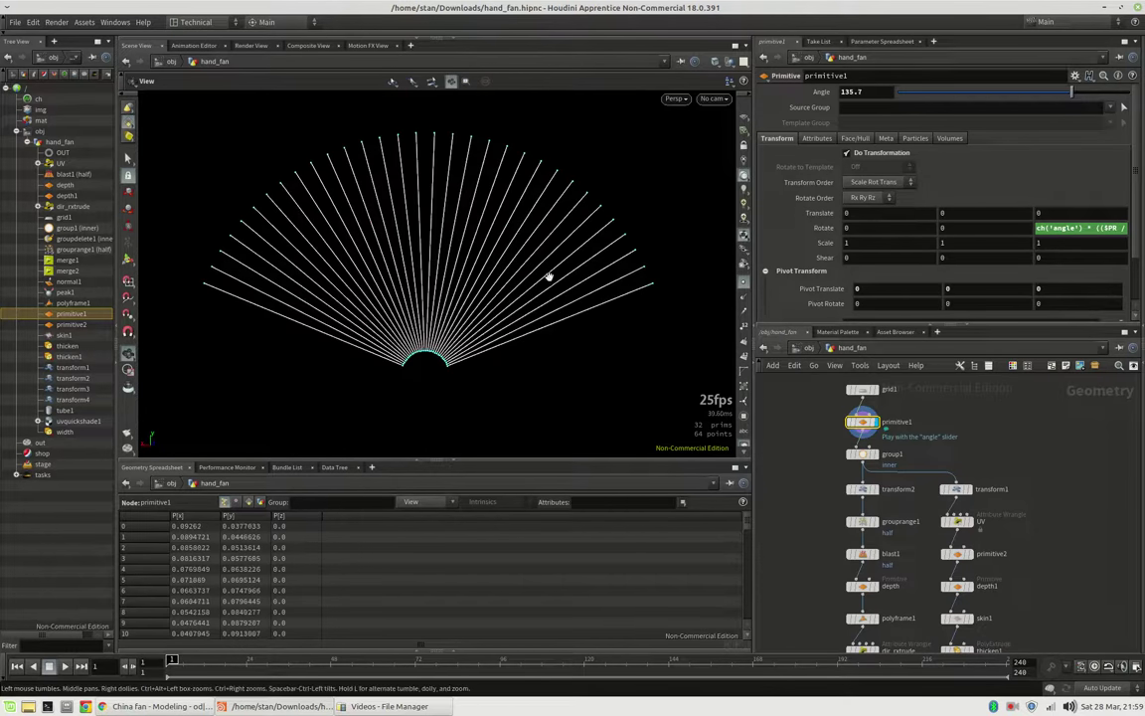
pyautogui.click(861, 389)
pyautogui.moveTo(947, 198); pyautogui.dragTo(1030, 198)
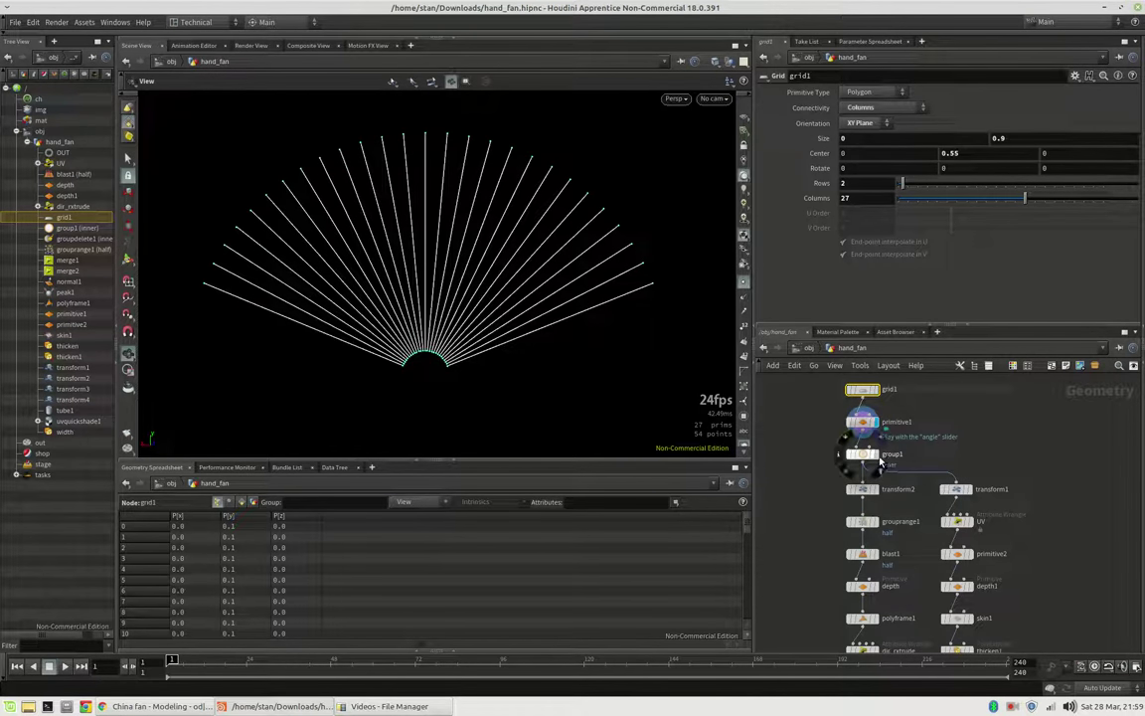
# Display group1's output and examine the bounding sphere that selects the inner points
pyautogui.click(862, 454)
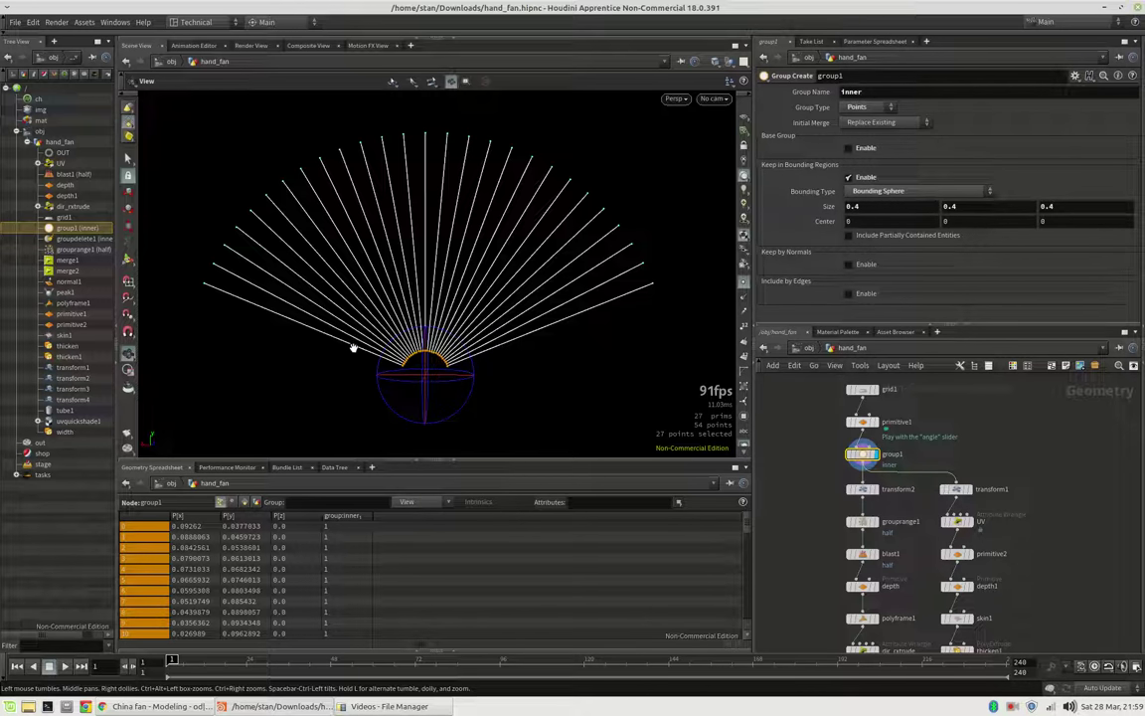
pyautogui.moveTo(498, 394)
pyautogui.mouseDown()
pyautogui.moveTo(478, 393)
pyautogui.moveTo(501, 395)
pyautogui.mouseUp()
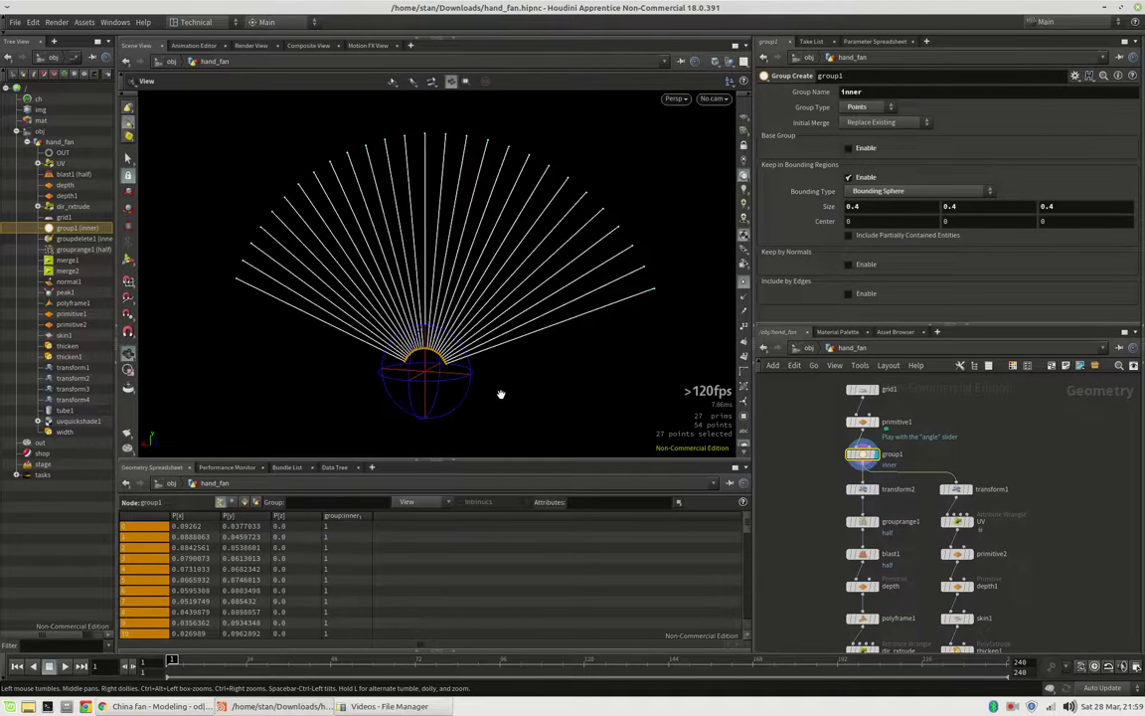
# Display transform2's output and test its Uniform Scale on the inner points at 0, returning it to -2
pyautogui.click(875, 492)
pyautogui.click(877, 491)
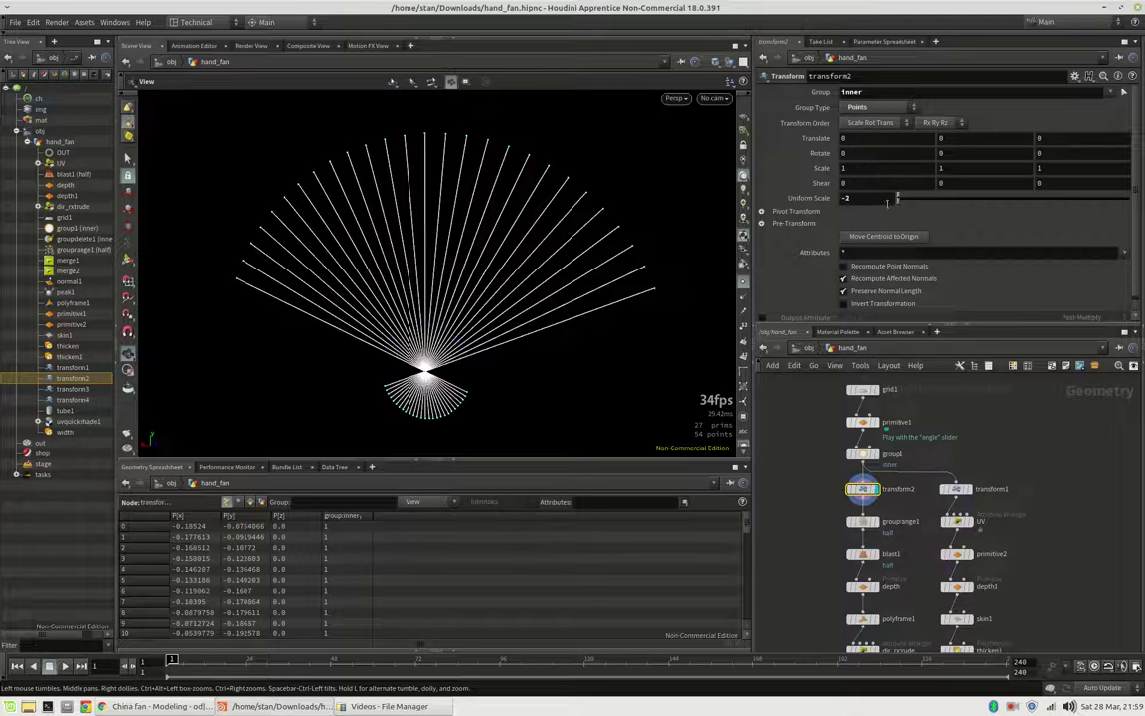
pyautogui.moveTo(887, 203)
pyautogui.mouseDown()
pyautogui.moveTo(996, 200)
pyautogui.moveTo(890, 197)
pyautogui.mouseUp()
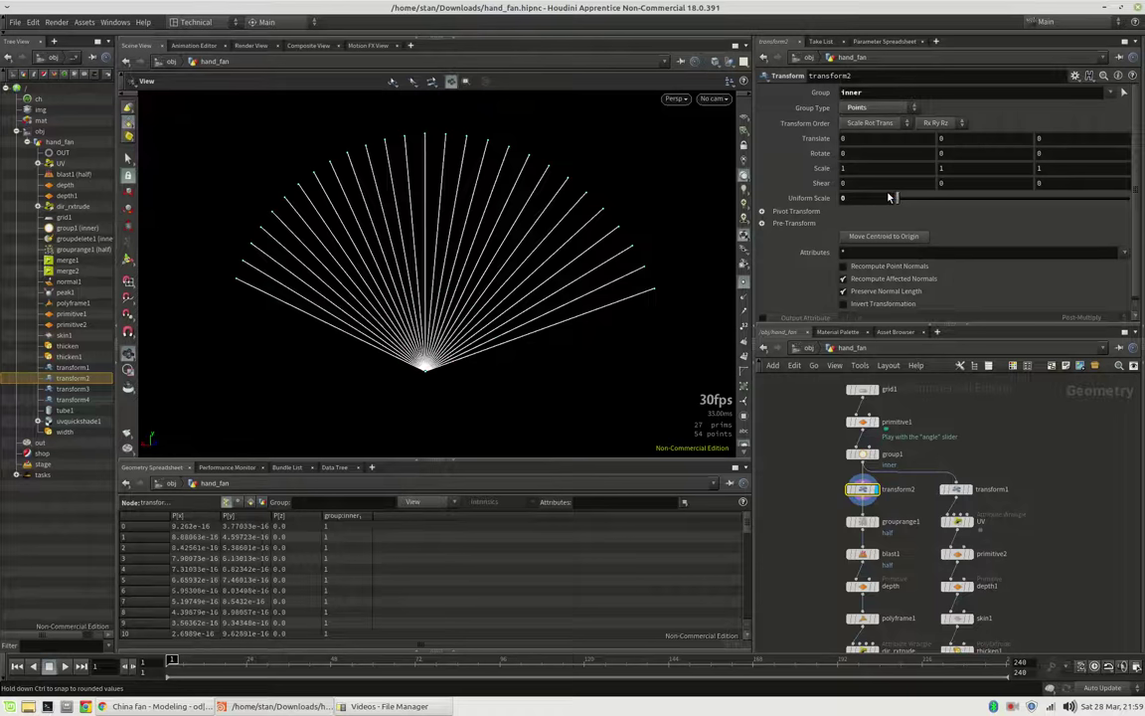
pyautogui.click(871, 198)
pyautogui.scroll(-3, 871, 198)
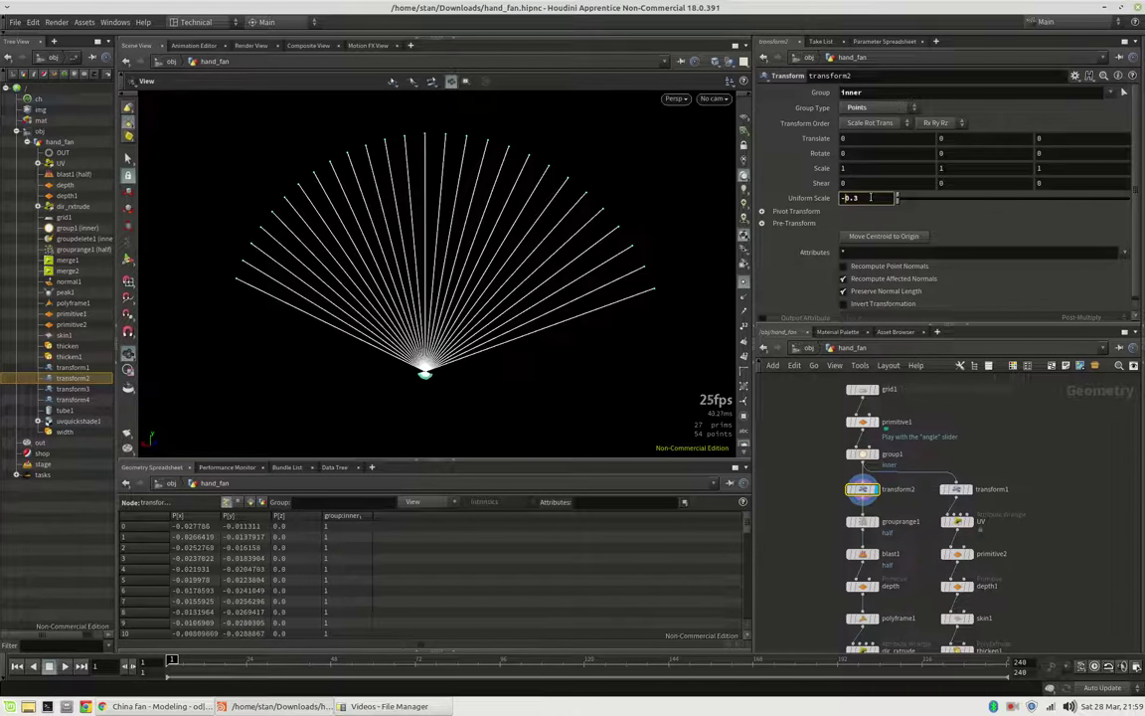
pyautogui.scroll(-14, 871, 197)
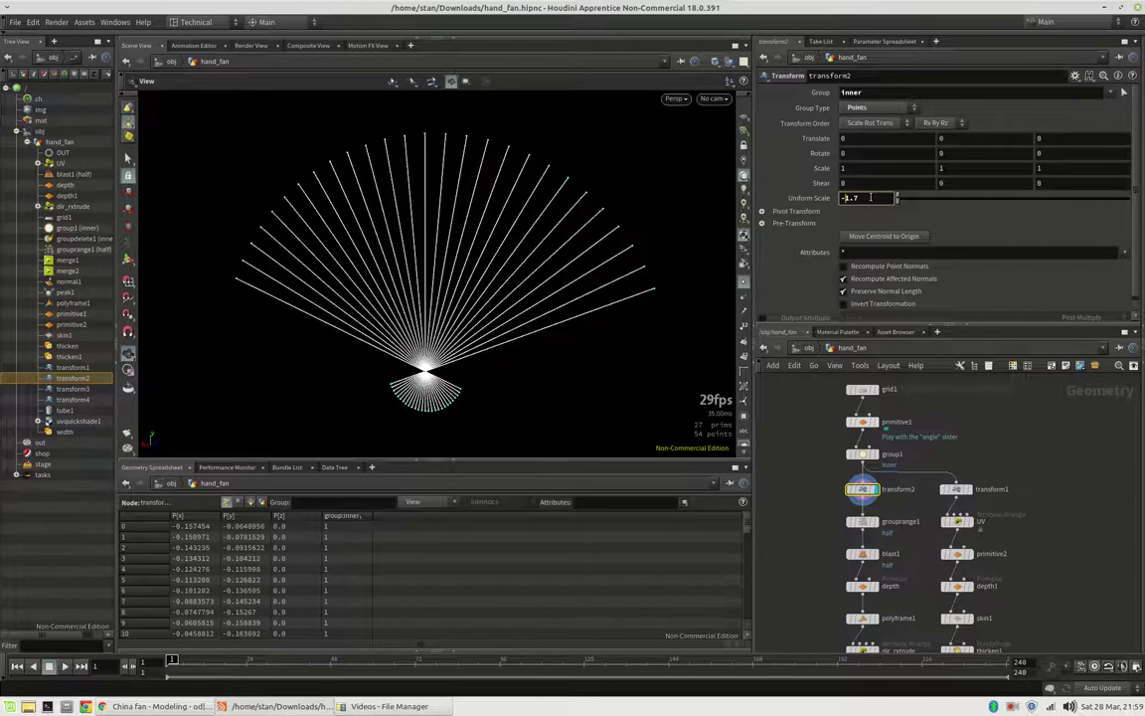
pyautogui.scroll(-3, 871, 196)
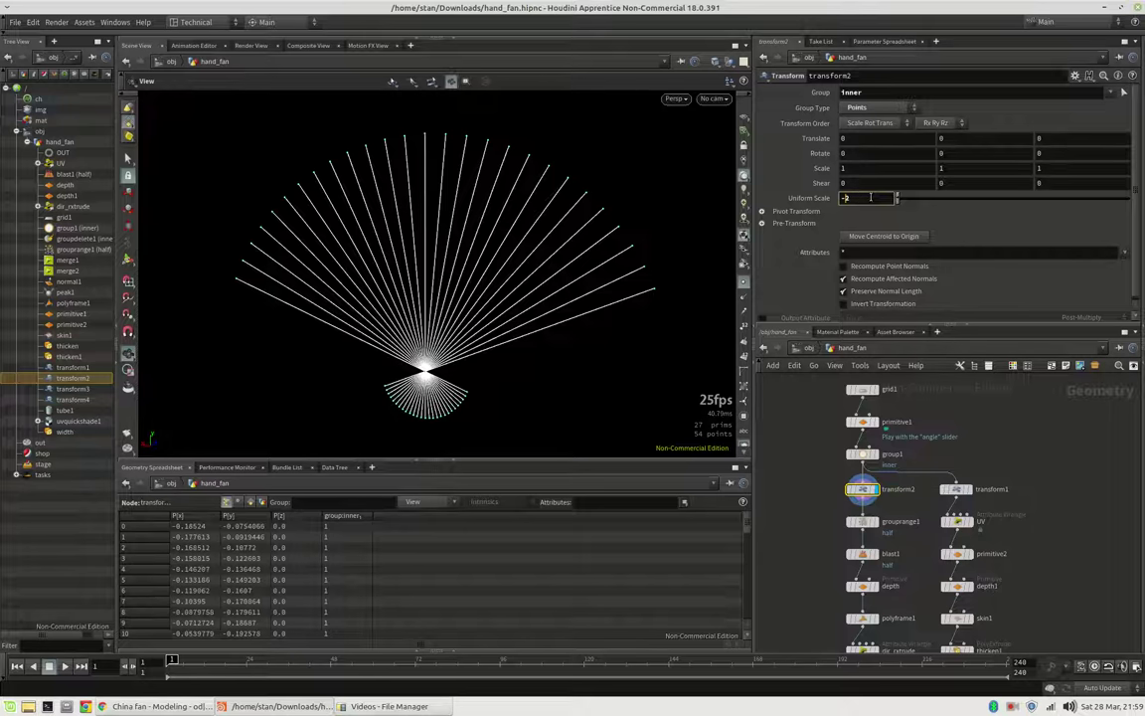
# Display grouprange1's output and examine the range filter that defines the half primitive group
pyautogui.moveTo(908, 494); pyautogui.dragTo(922, 437, button='middle')
pyautogui.scroll(3, 899, 451)
pyautogui.click(886, 450)
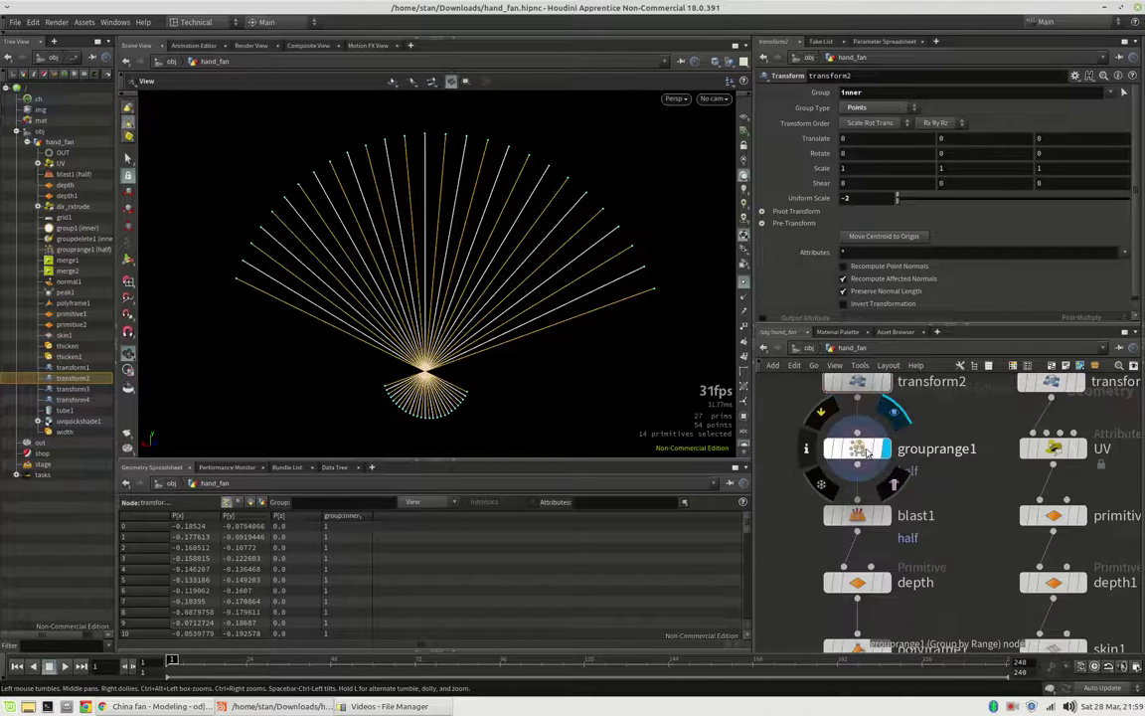
pyautogui.click(863, 451)
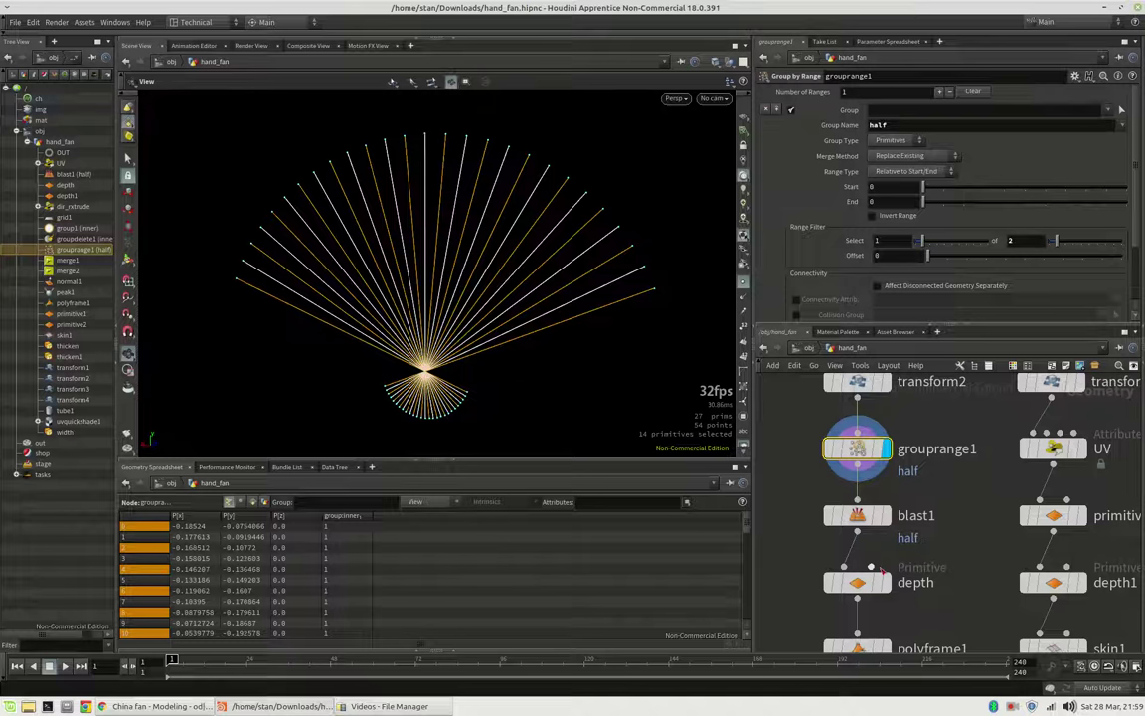
# Display blast1's output and examine how it deletes the half group's lines
pyautogui.click(885, 515)
pyautogui.click(861, 516)
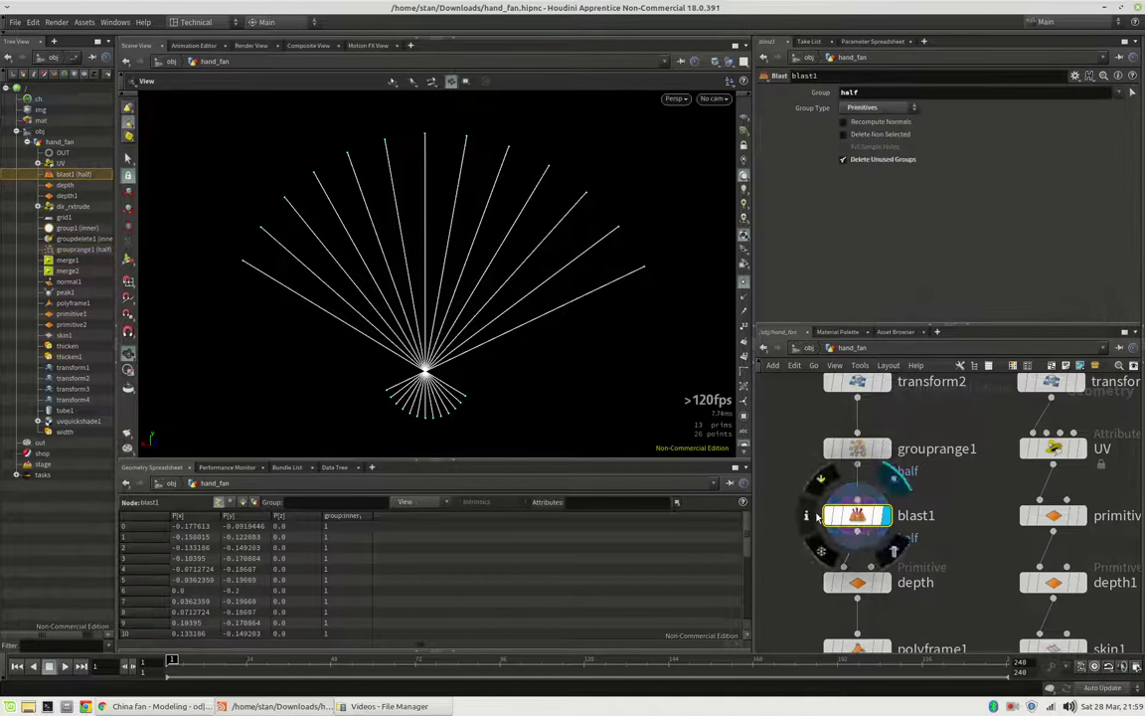
pyautogui.scroll(-1, 467, 377)
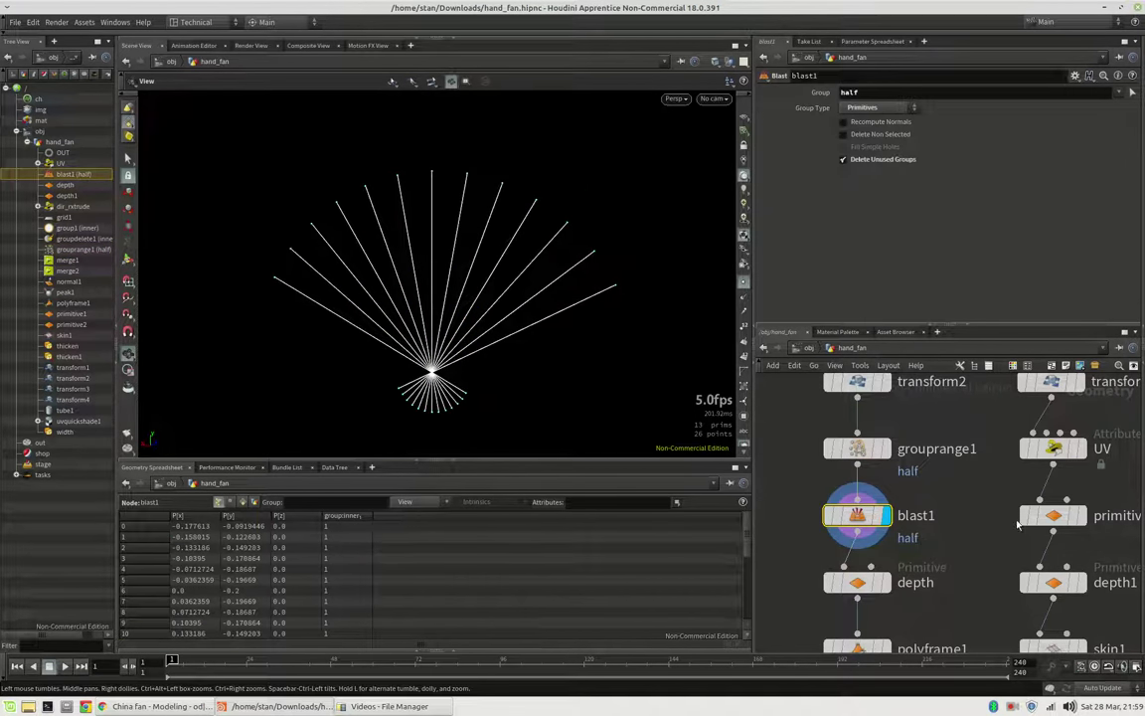
pyautogui.scroll(-3, 970, 527)
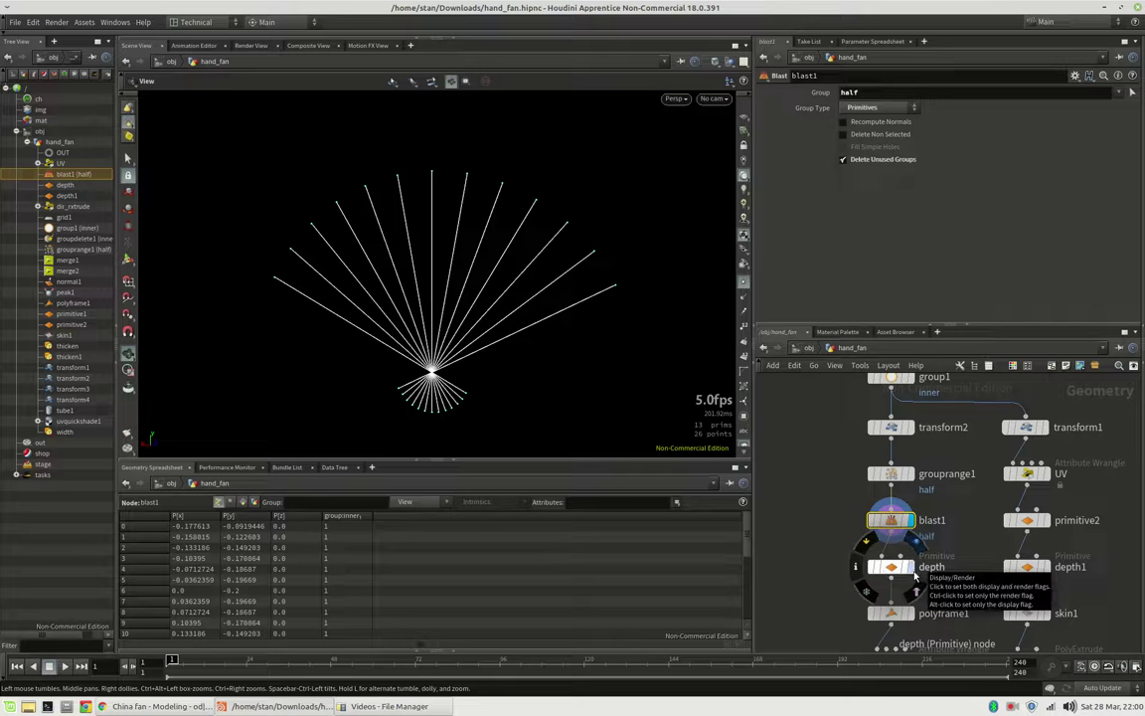
# Display the depth node's output and set its Depth to 0.178 to spread the lines along Z
pyautogui.click(910, 571)
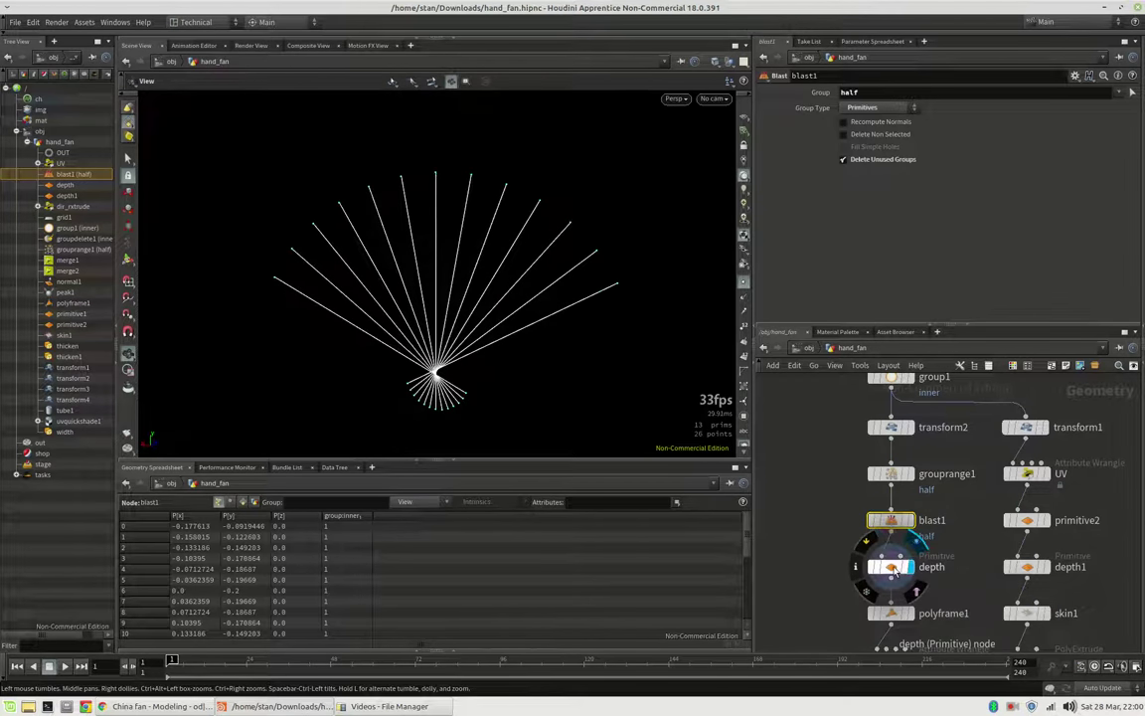
pyautogui.click(893, 566)
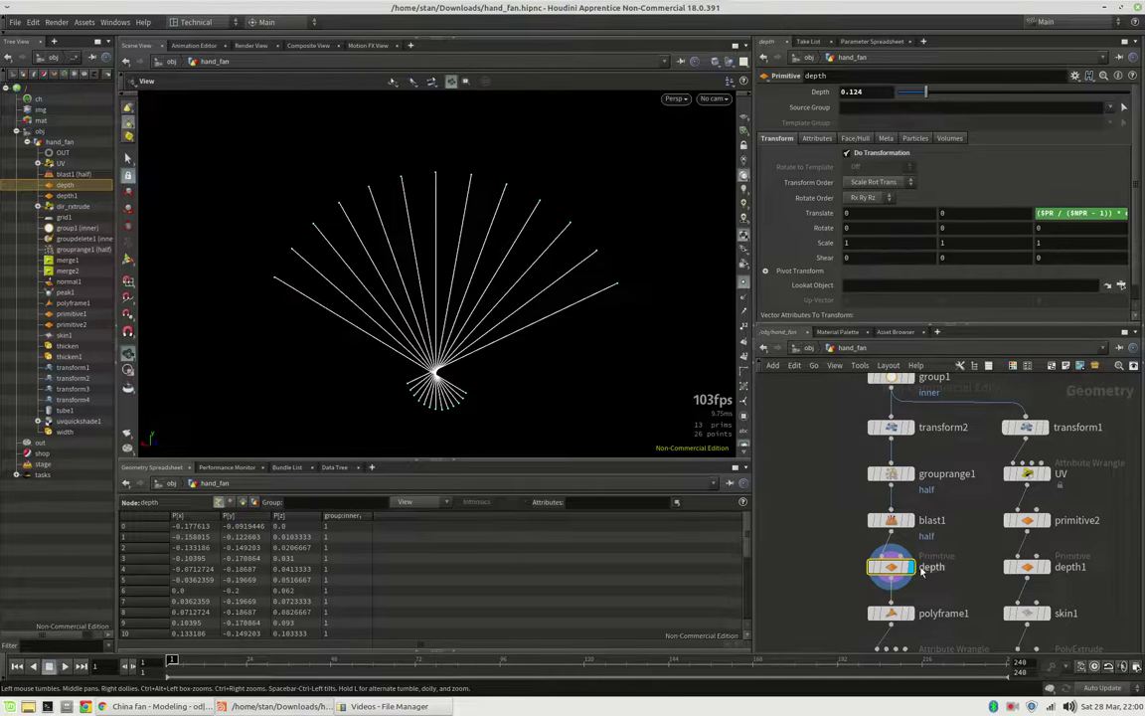
pyautogui.moveTo(892, 570)
pyautogui.moveTo(927, 91)
pyautogui.mouseDown()
pyautogui.moveTo(951, 94)
pyautogui.moveTo(937, 98)
pyautogui.mouseUp()
pyautogui.moveTo(547, 342); pyautogui.dragTo(453, 342)
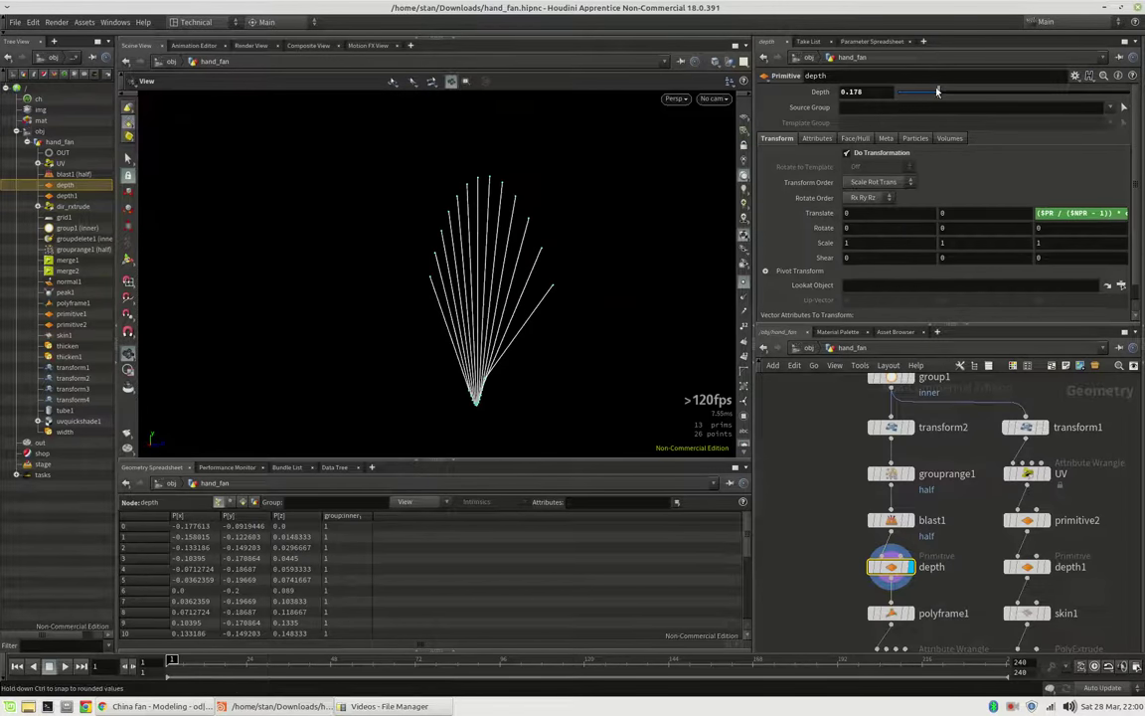
# Set the depth node's Depth to 0.139 and examine its Translate Z expression
pyautogui.moveTo(939, 93); pyautogui.dragTo(931, 94)
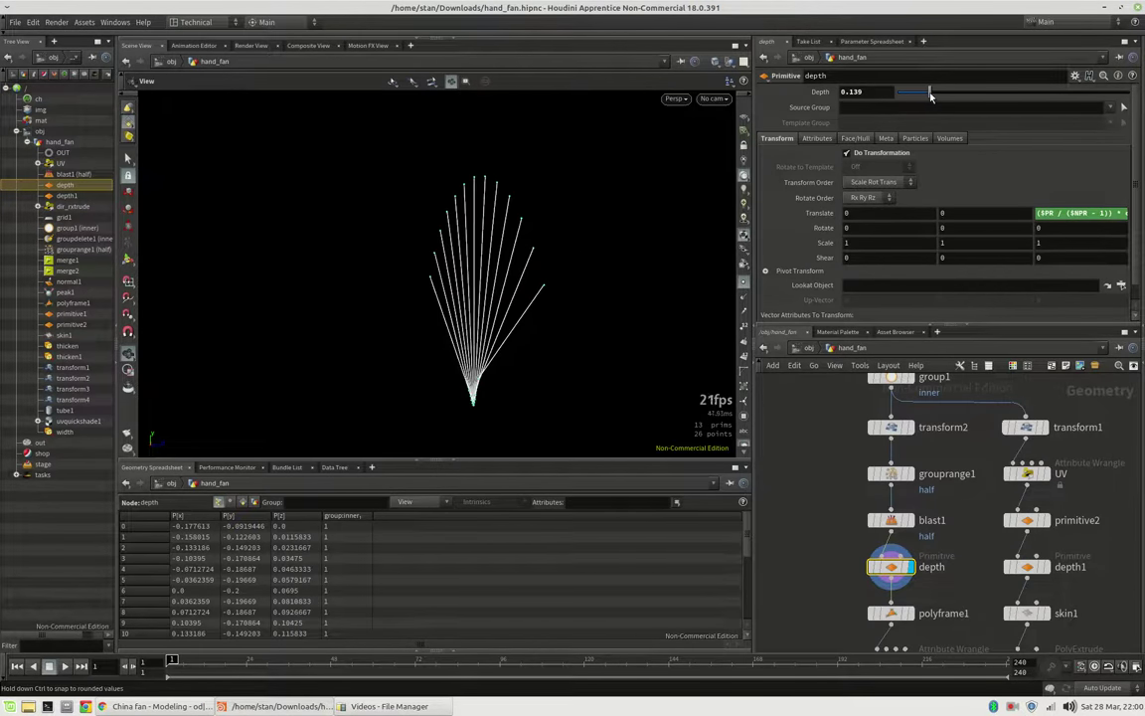
pyautogui.moveTo(402, 358); pyautogui.dragTo(598, 355)
pyautogui.click(1074, 213)
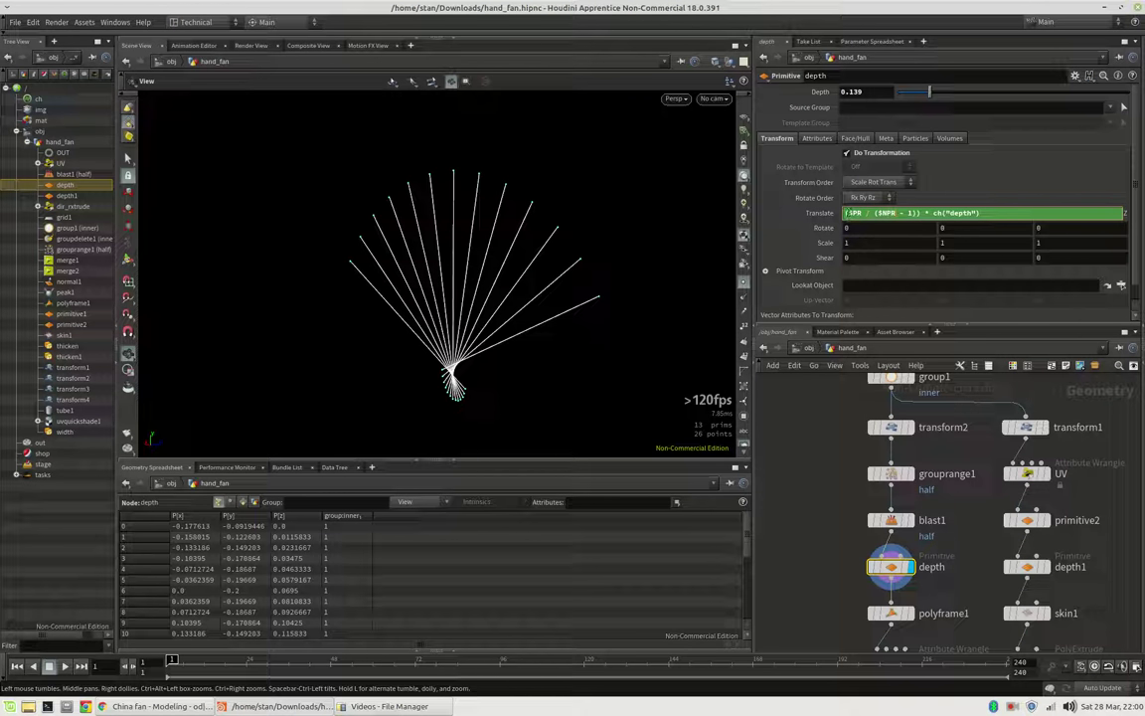
pyautogui.click(983, 200)
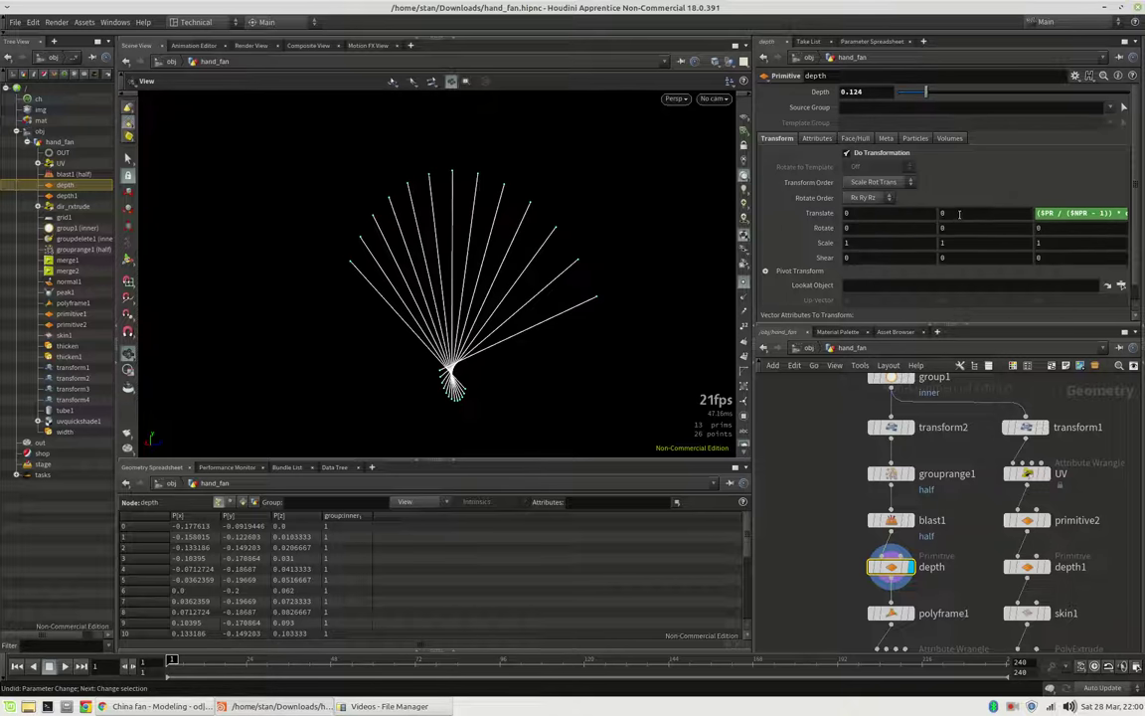
# Undo the Depth changes, reselect the depth node and examine how its Translate Z expression uses the Depth parameter
pyautogui.hotkey('ctrl', 'z')
pyautogui.moveTo(902, 571)
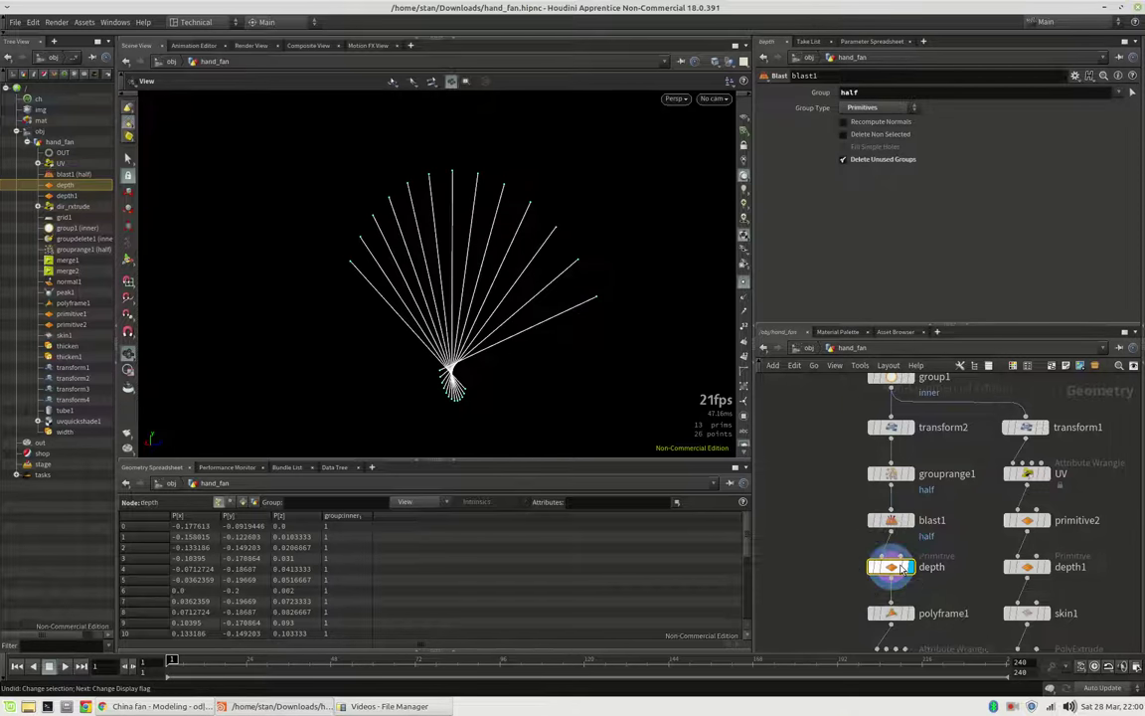
pyautogui.click(892, 566)
pyautogui.click(1076, 213)
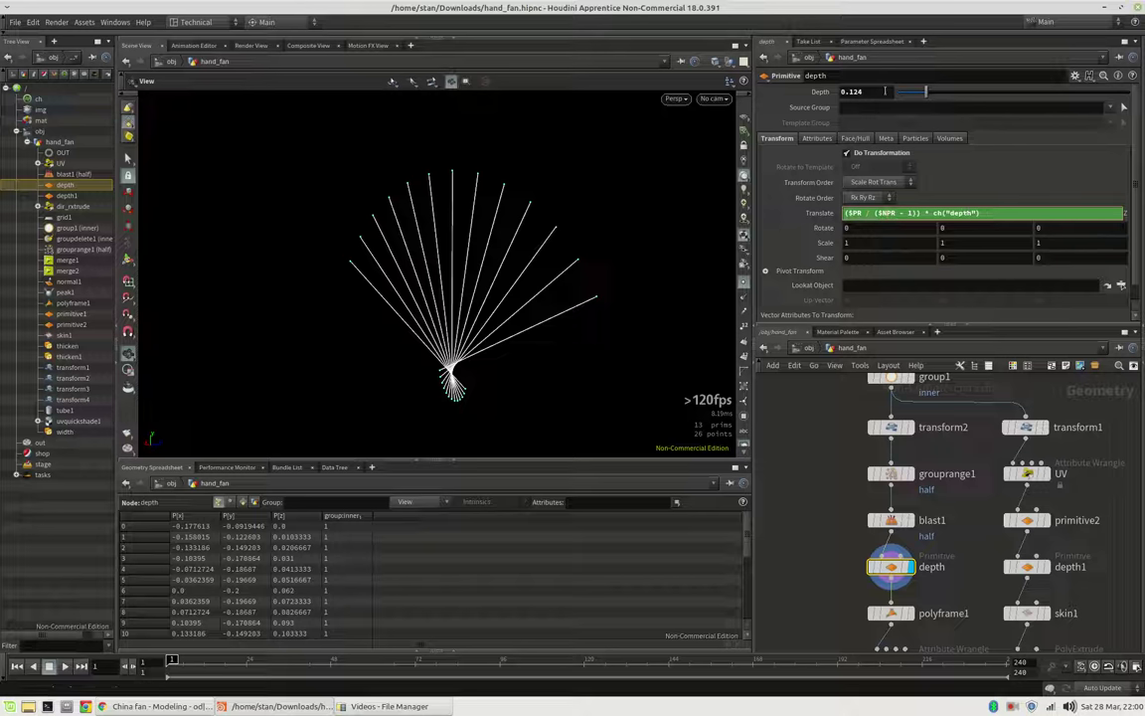
pyautogui.click(972, 558)
# Display polyframe1's output and examine how its Tangent Name setting gives the points normals along the lines
pyautogui.moveTo(959, 584); pyautogui.dragTo(951, 530, button='middle')
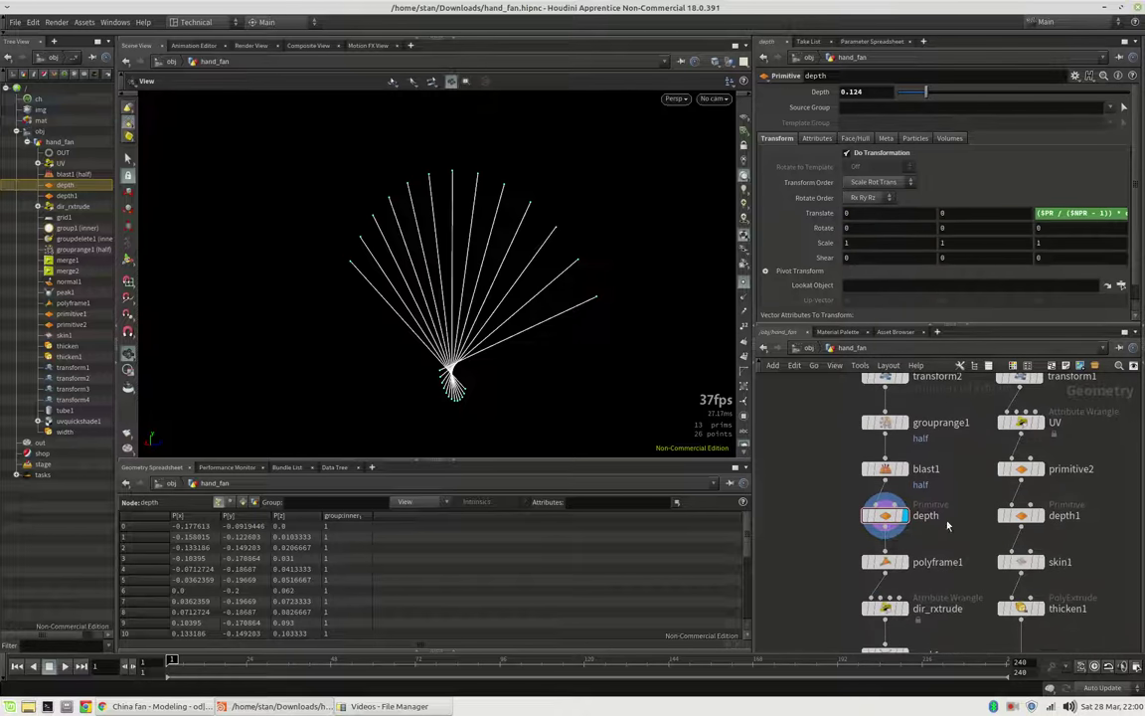
pyautogui.moveTo(521, 263); pyautogui.dragTo(591, 297)
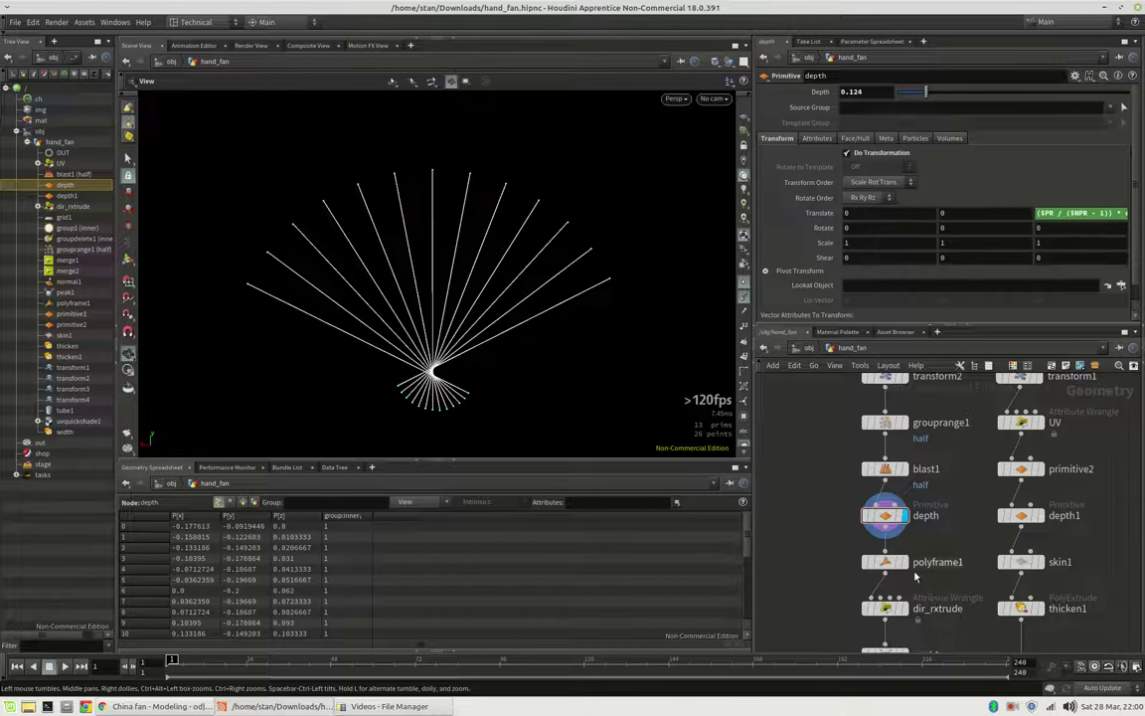
pyautogui.moveTo(950, 620); pyautogui.dragTo(951, 568, button='middle')
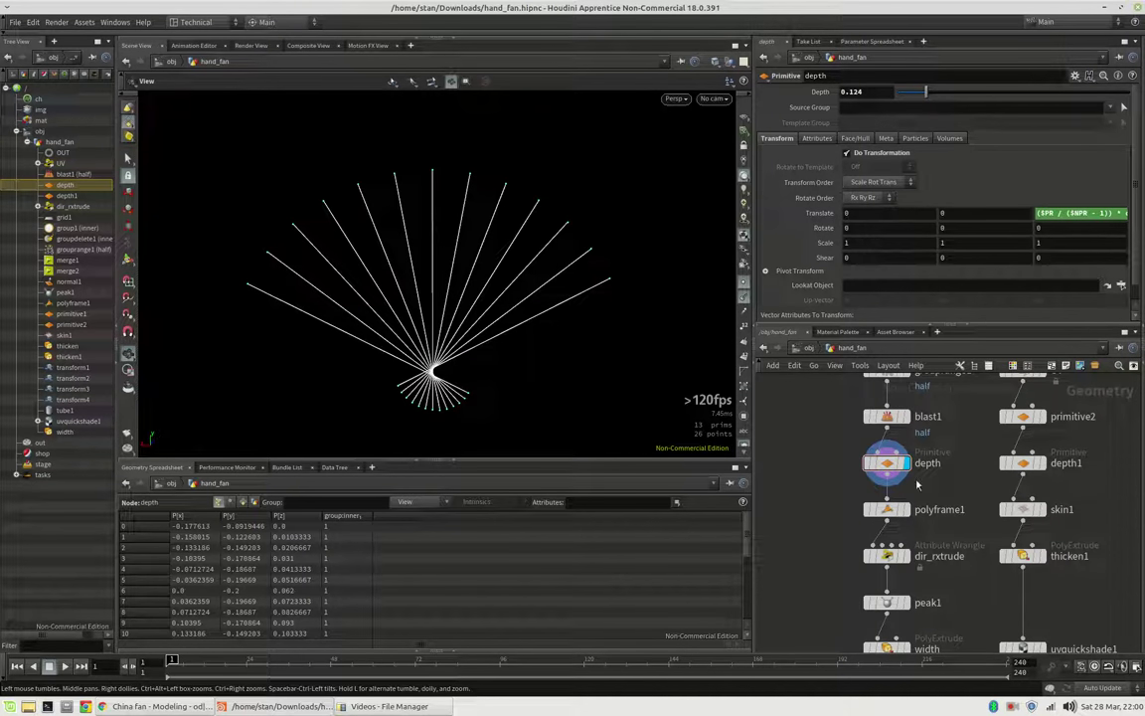
pyautogui.moveTo(910, 497)
pyautogui.click(908, 509)
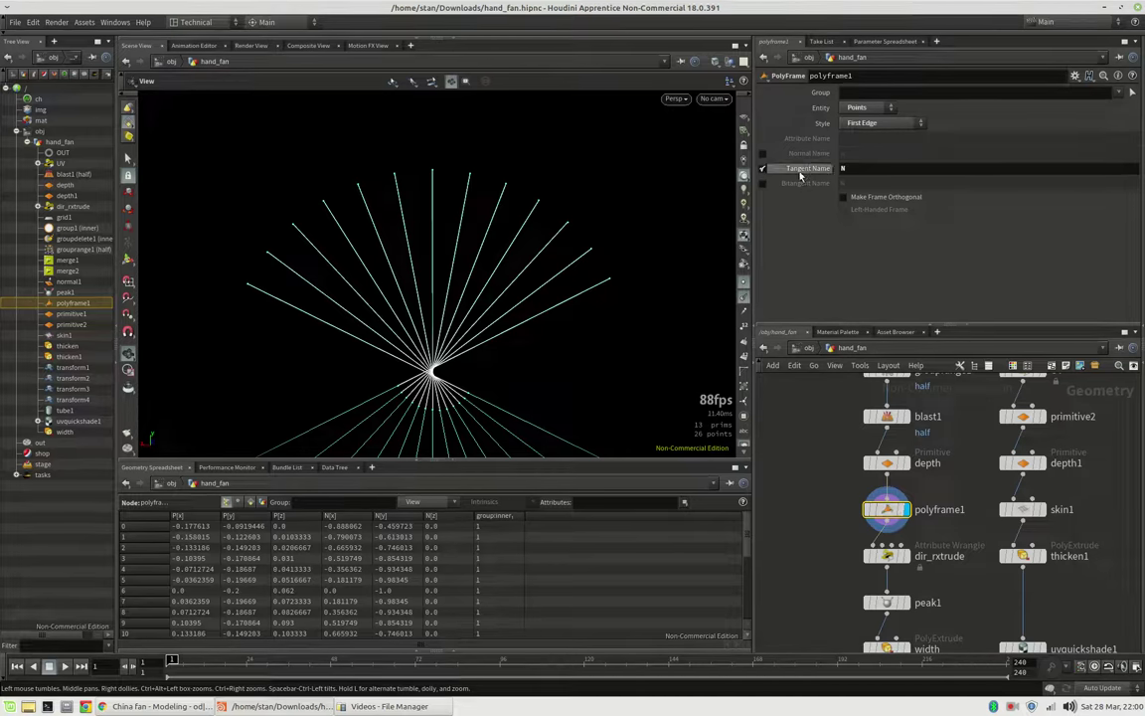
pyautogui.moveTo(453, 326); pyautogui.dragTo(440, 340)
pyautogui.moveTo(452, 313); pyautogui.dragTo(480, 242, button='middle')
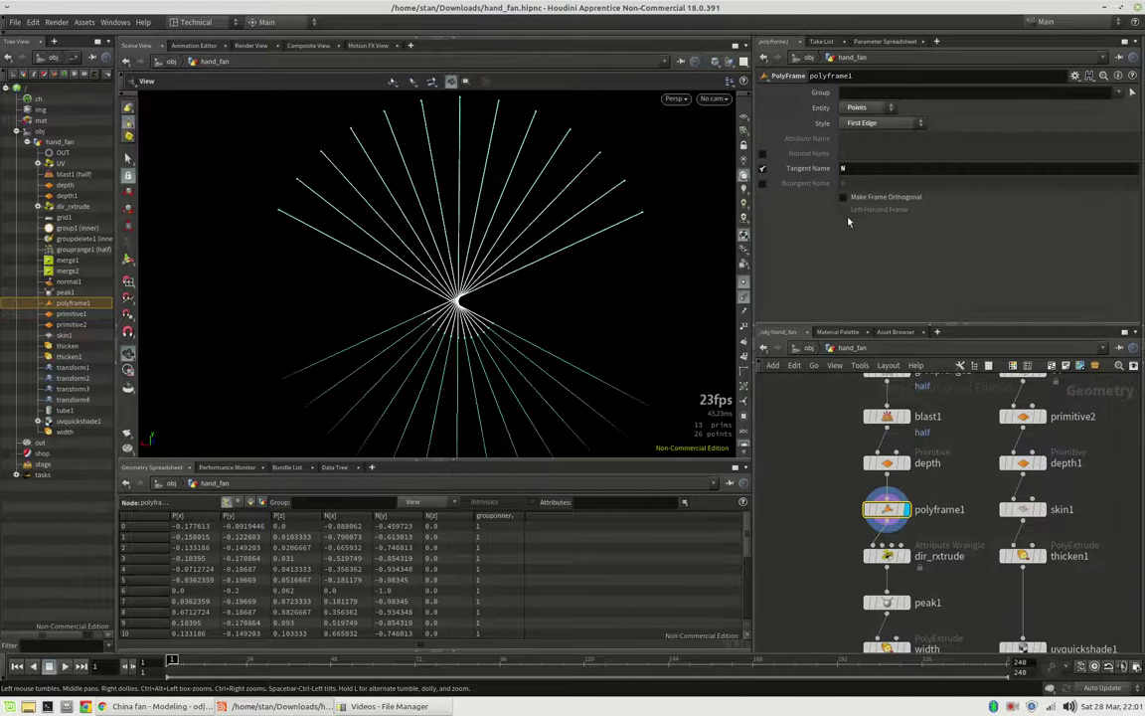
pyautogui.moveTo(606, 219); pyautogui.dragTo(521, 232)
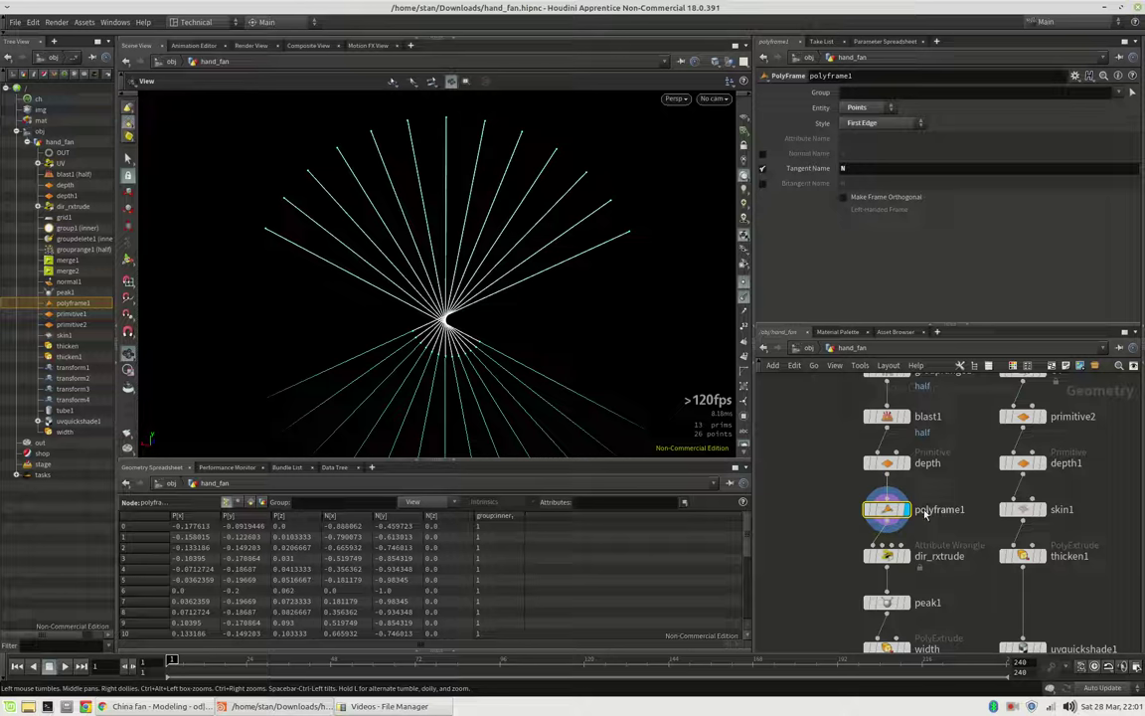
# Display the dir_rxtrude wrangle's output and examine how its cross-product code turns the point normals perpendicular to the lines
pyautogui.click(892, 559)
pyautogui.click(890, 557)
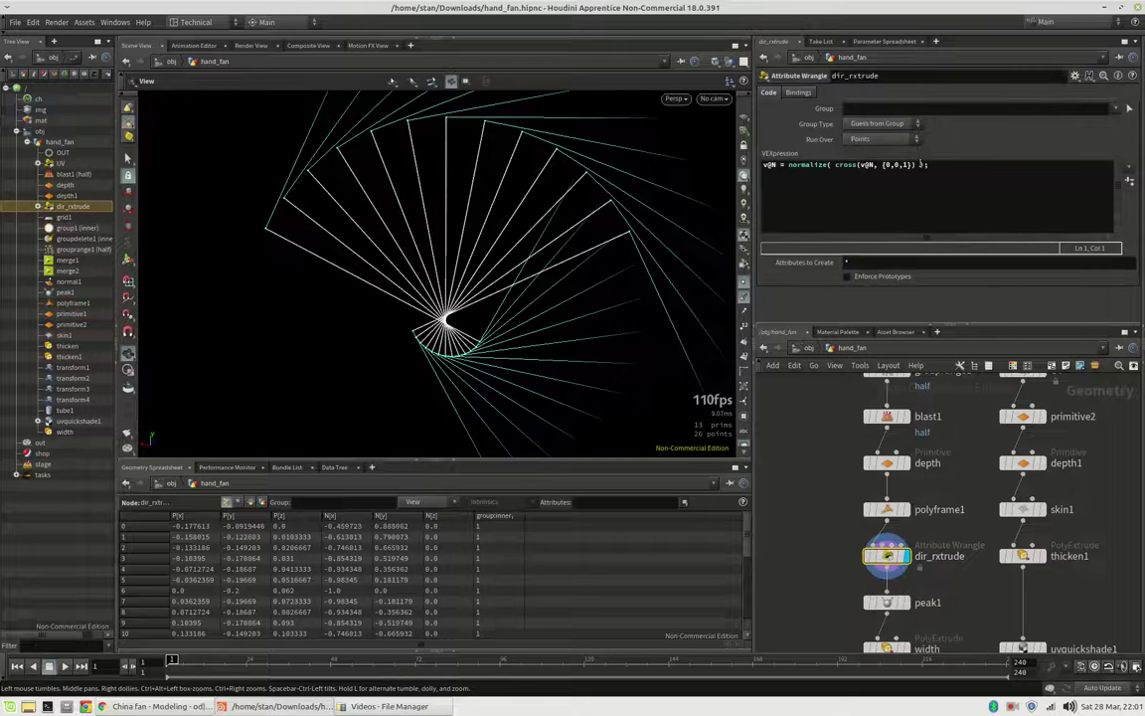
pyautogui.moveTo(555, 187); pyautogui.dragTo(477, 249)
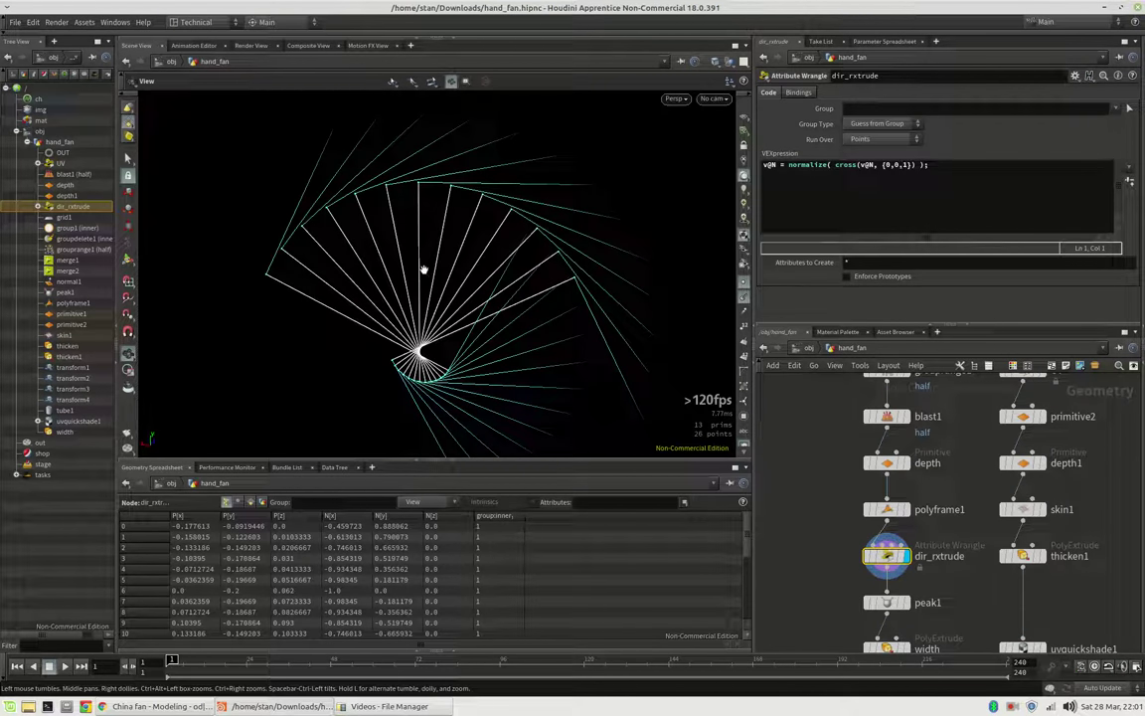
pyautogui.moveTo(424, 346); pyautogui.dragTo(419, 351)
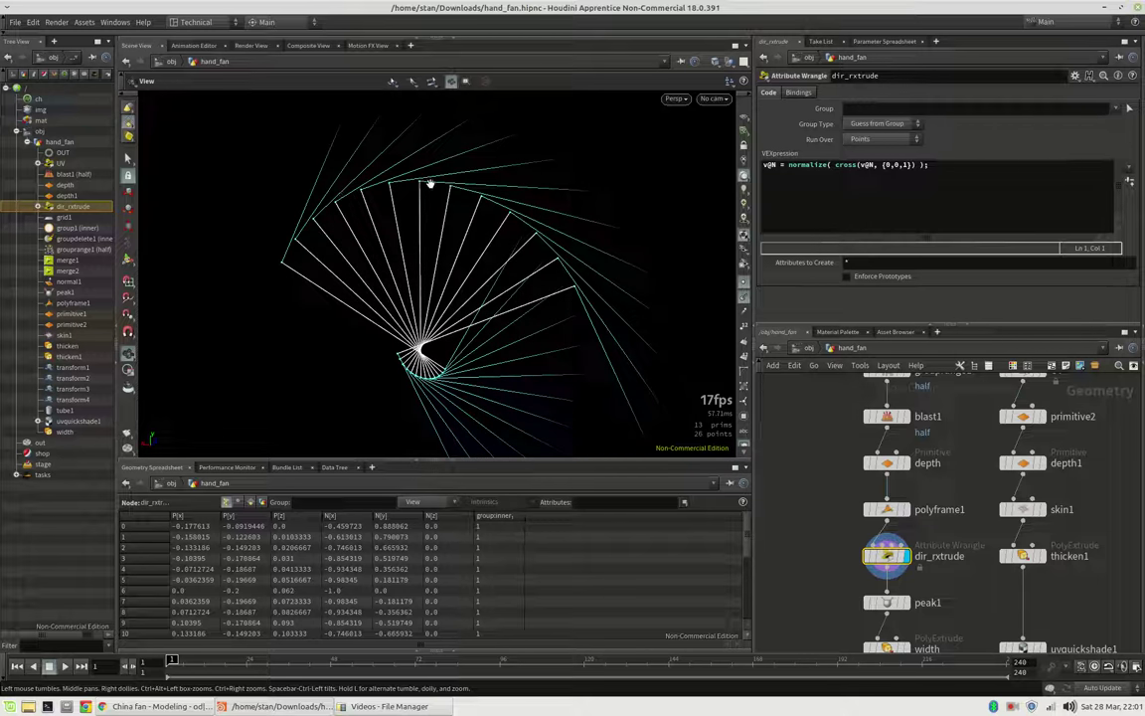
pyautogui.moveTo(562, 249); pyautogui.dragTo(504, 283)
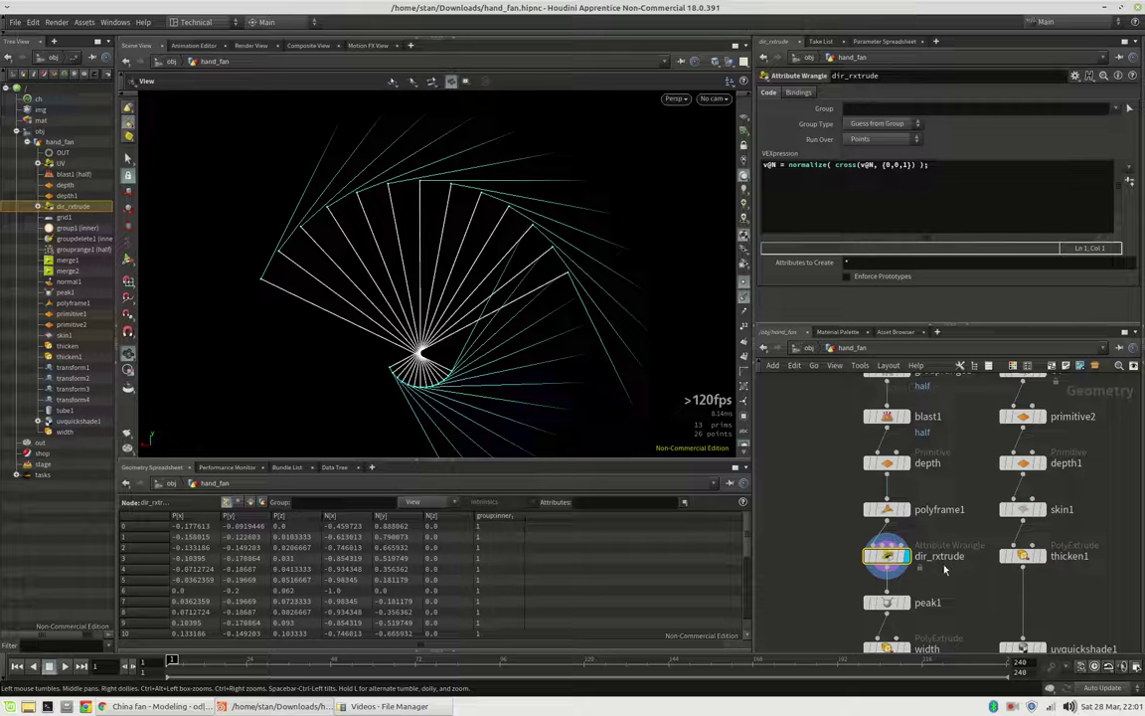
# Display peak1's output and examine the Distance expression that references the width node
pyautogui.moveTo(937, 580); pyautogui.dragTo(927, 532, button='middle')
pyautogui.moveTo(900, 563)
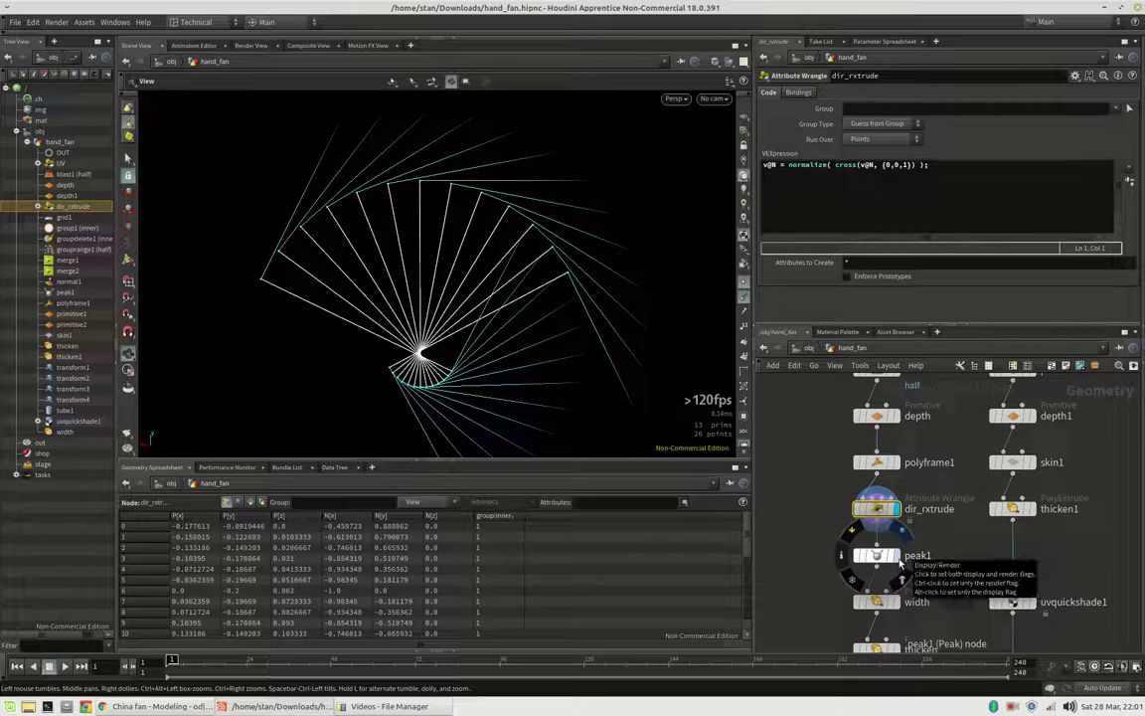
pyautogui.click(894, 559)
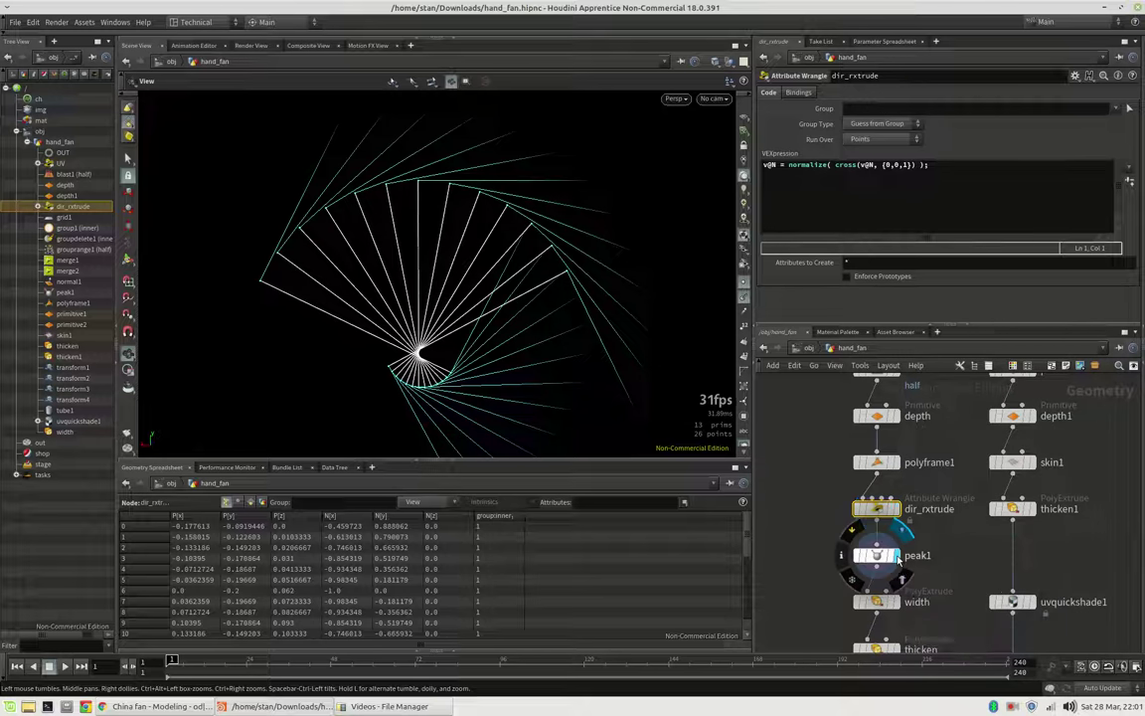
pyautogui.click(885, 557)
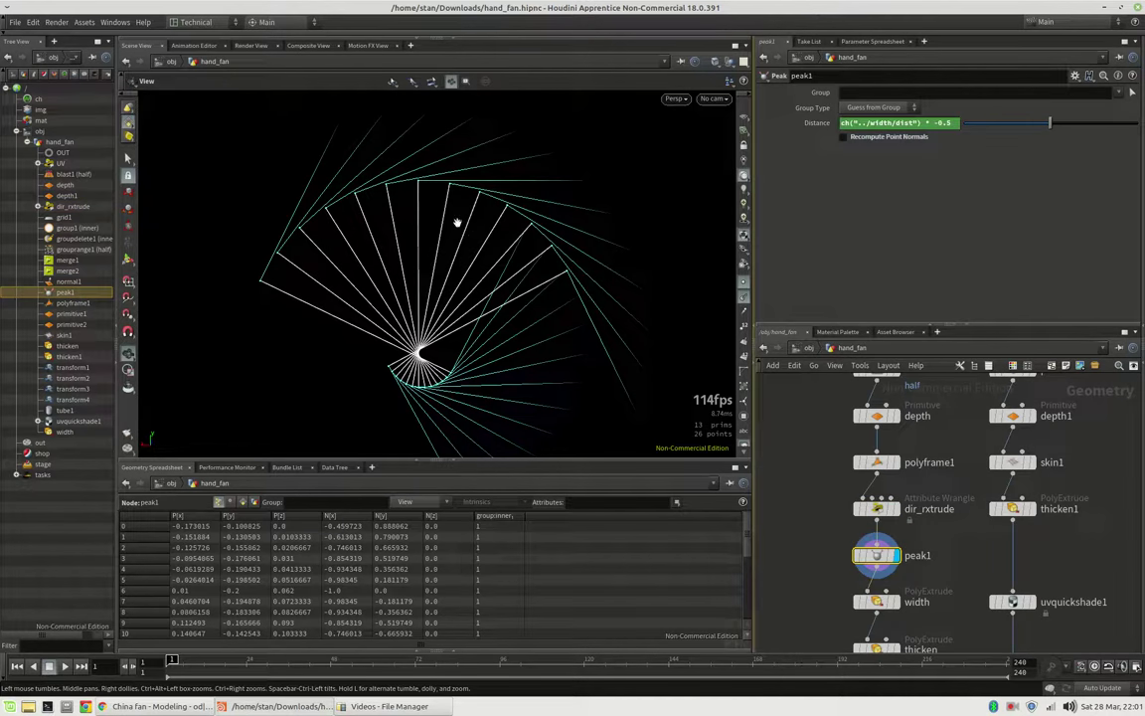
# Display the width node's extruded strips and compare them with peak1 bypassed and re-enabled
pyautogui.click(895, 603)
pyautogui.click(877, 603)
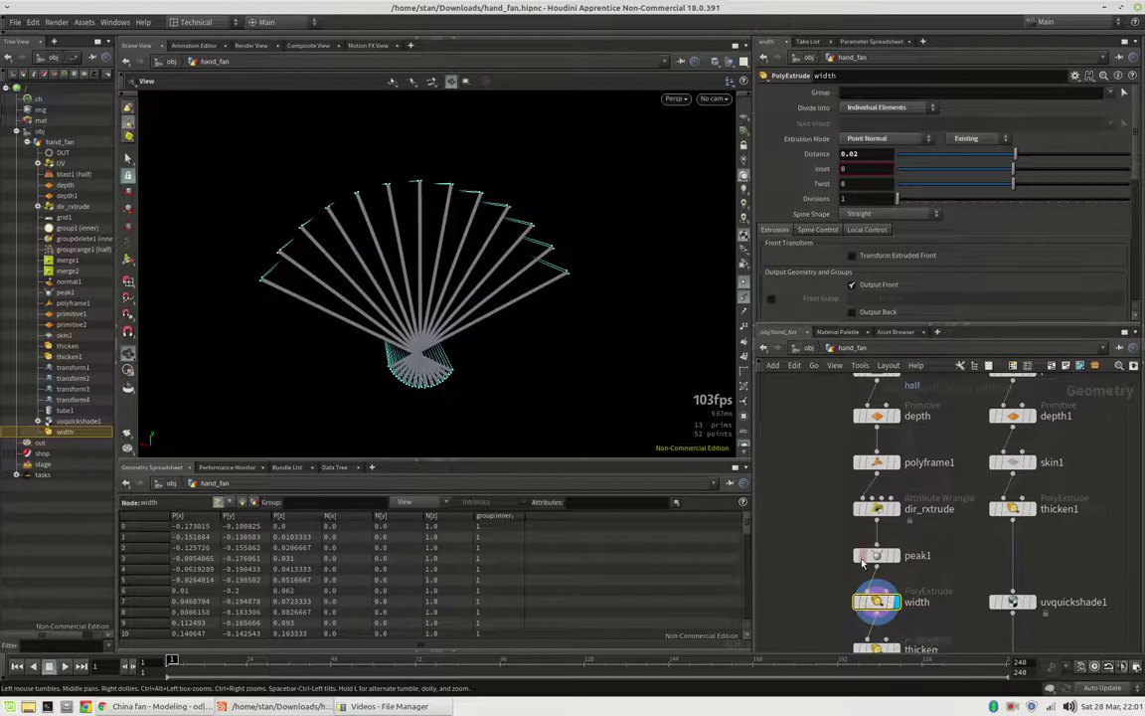
pyautogui.click(860, 556)
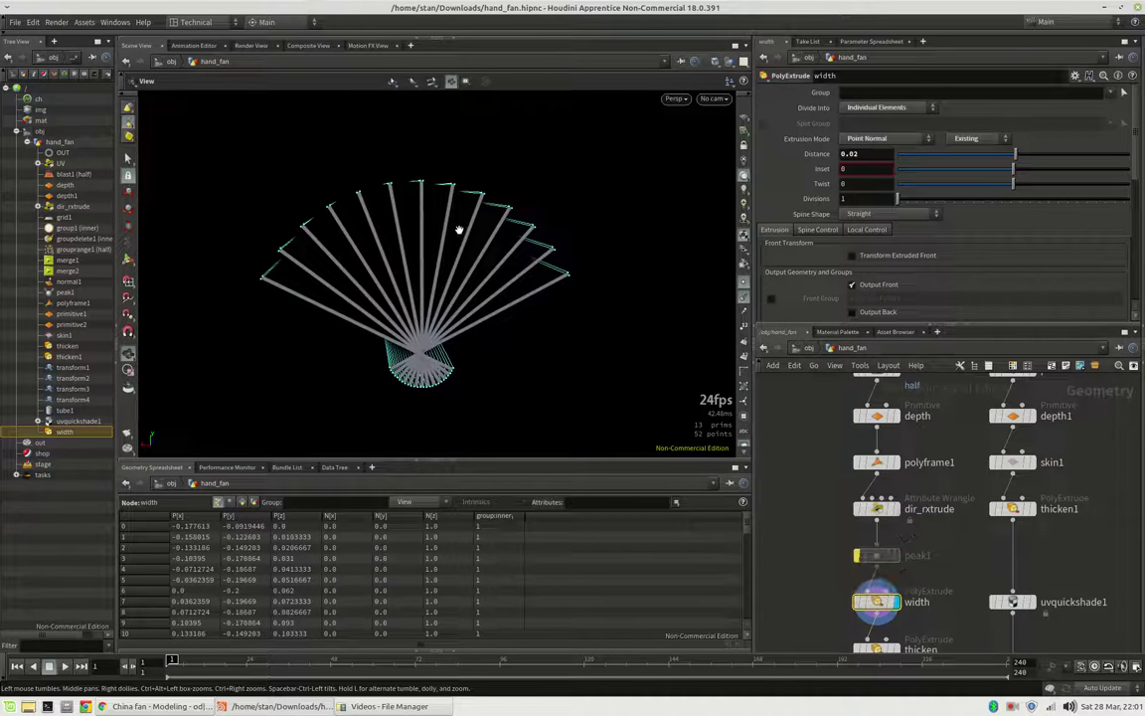
pyautogui.click(860, 556)
pyautogui.click(879, 559)
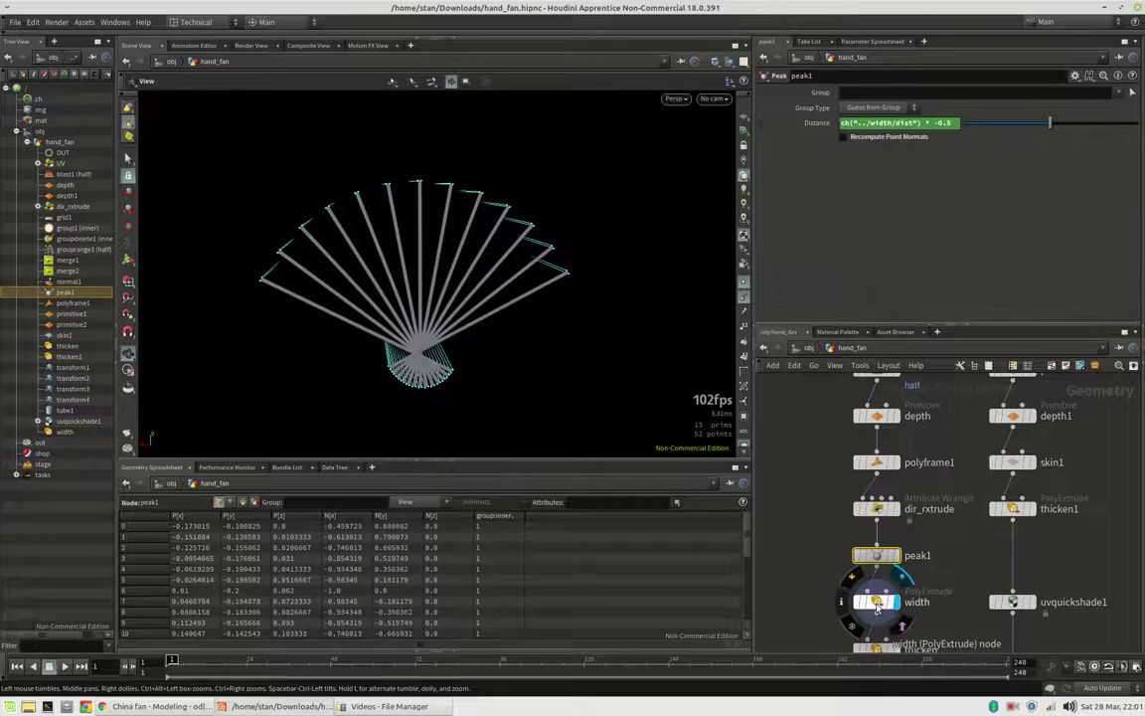
pyautogui.click(873, 601)
# Temporarily show polyframe1 as a template to compare the original lines with the extruded strips up close
pyautogui.moveTo(444, 257); pyautogui.dragTo(412, 228)
pyautogui.moveTo(413, 227); pyautogui.dragTo(446, 196, button='middle')
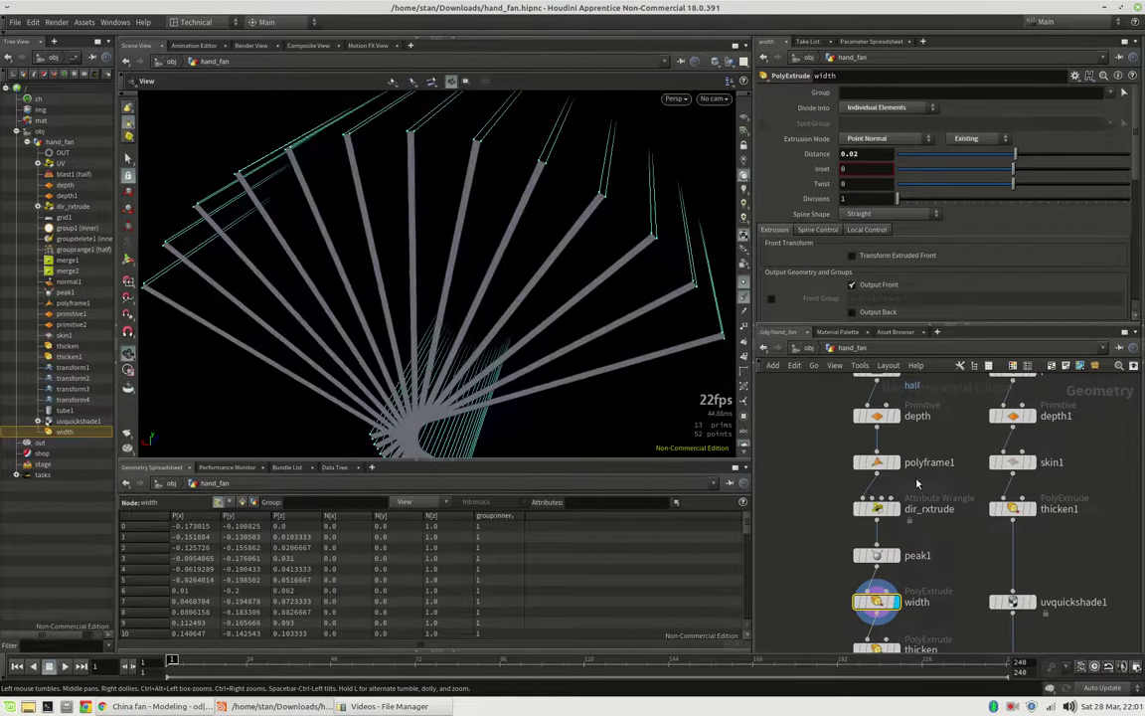
pyautogui.click(896, 463)
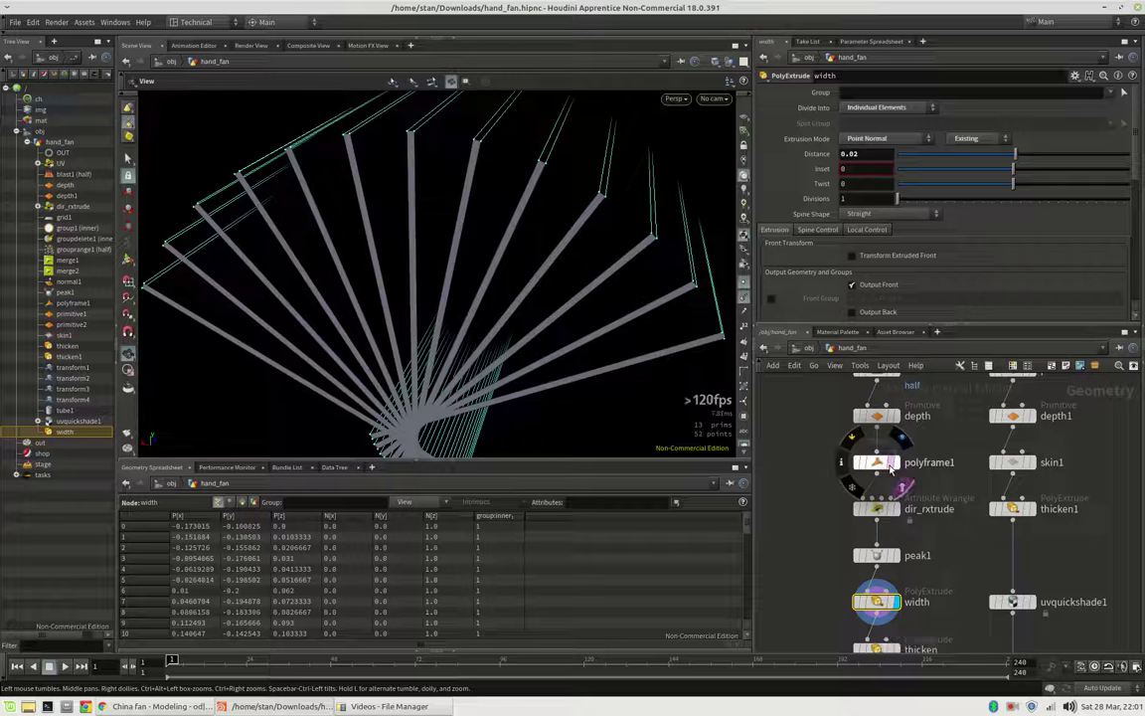
pyautogui.scroll(3, 474, 146)
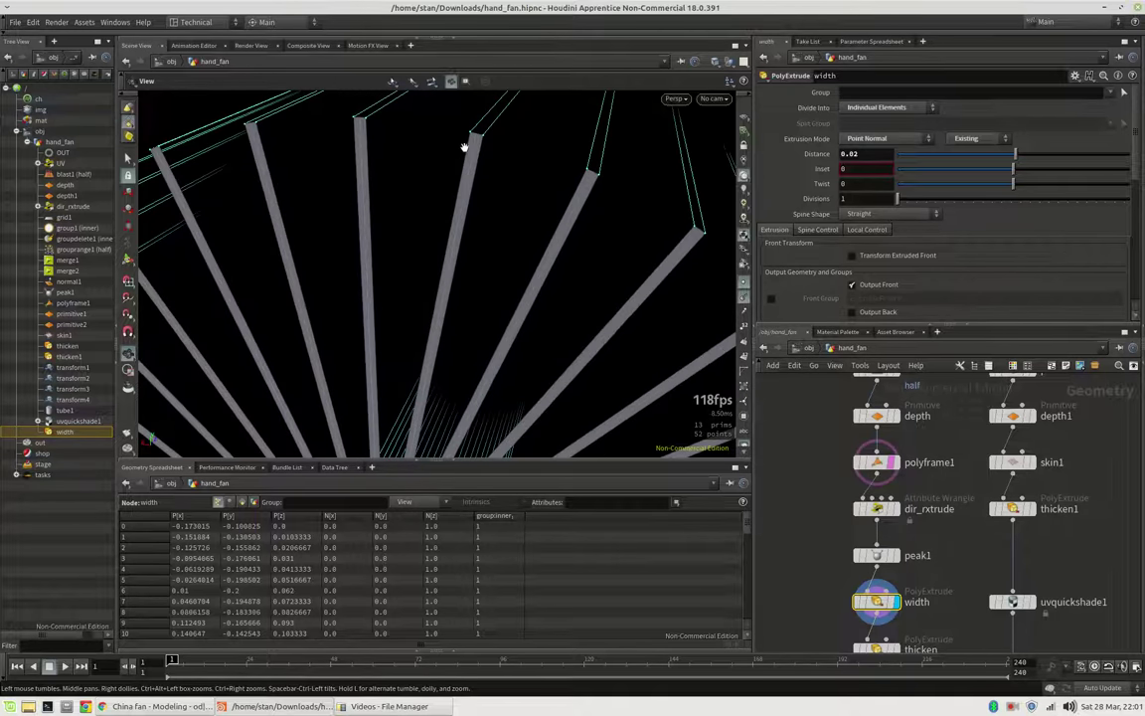
pyautogui.moveTo(891, 471)
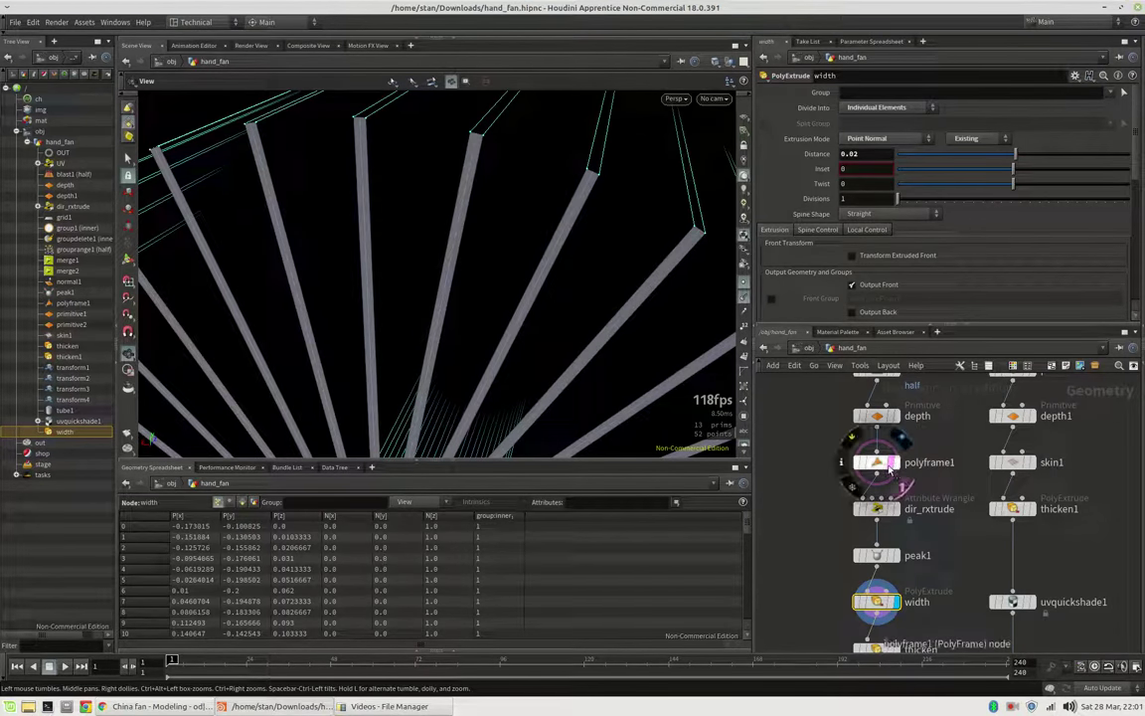
pyautogui.scroll(-3, 402, 284)
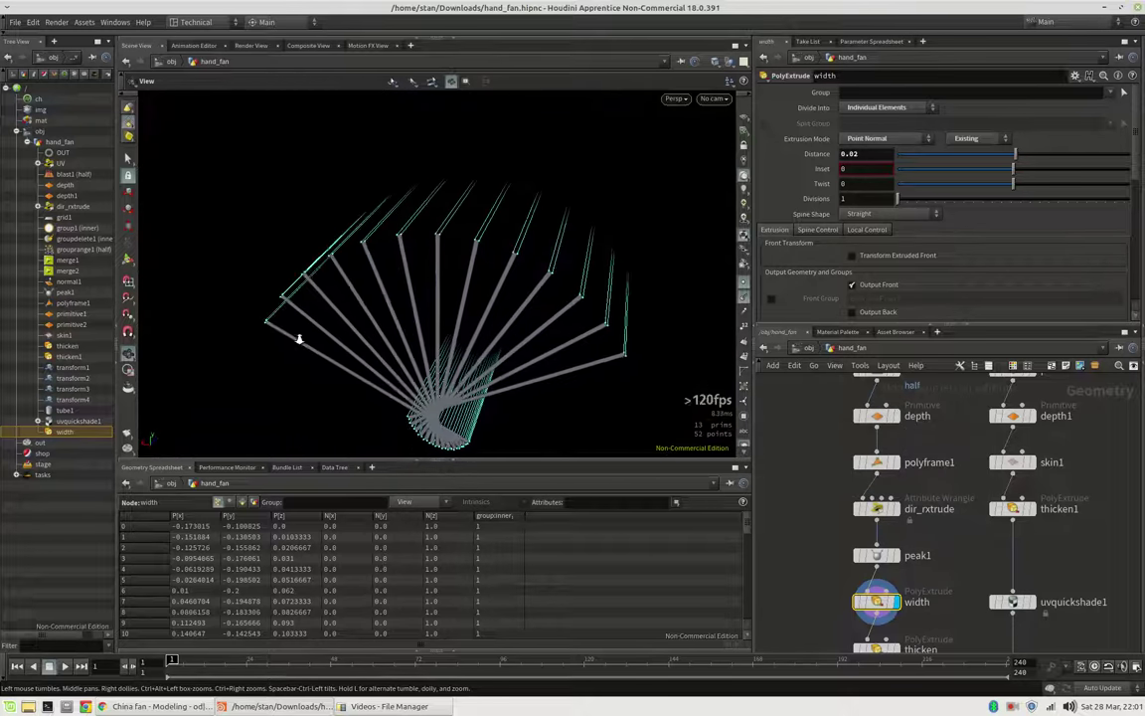
# Turn off the point normals display in the viewport
pyautogui.moveTo(414, 312); pyautogui.dragTo(418, 284, button='middle')
pyautogui.moveTo(419, 283); pyautogui.dragTo(525, 306)
pyautogui.moveTo(950, 602); pyautogui.dragTo(941, 493, button='middle')
pyautogui.moveTo(560, 250); pyautogui.dragTo(634, 265)
pyautogui.click(744, 296)
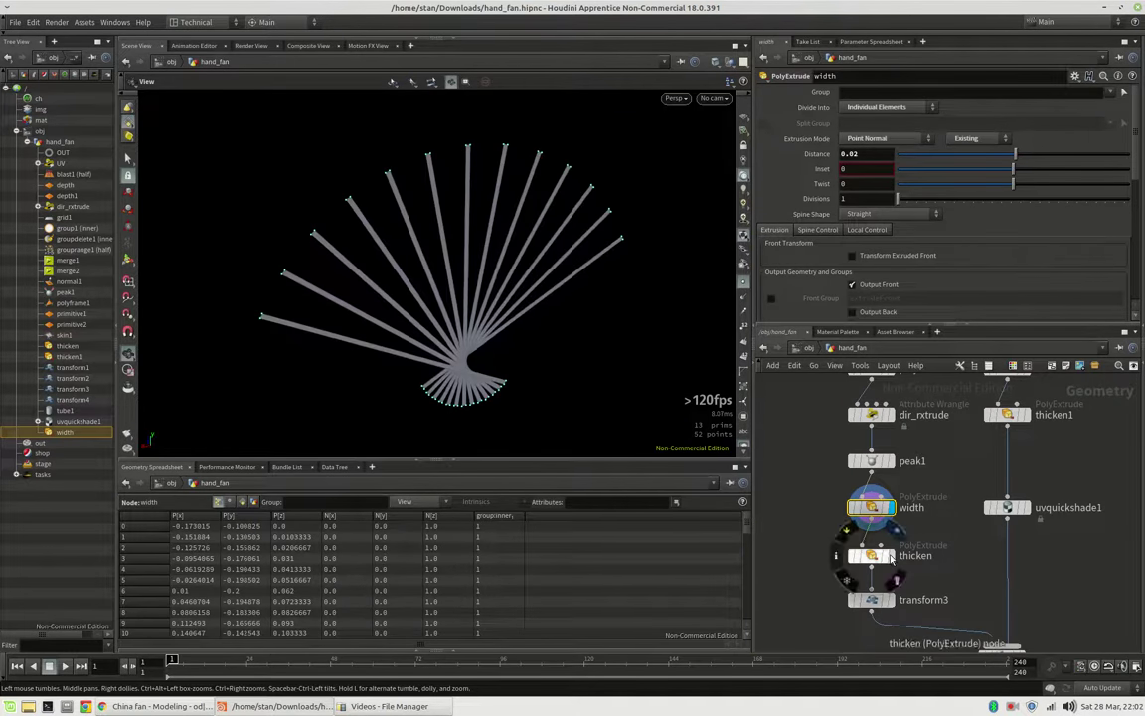
# Display the thicken node's output and examine its extrusion settings and the solid sticks around the pivot
pyautogui.click(891, 556)
pyautogui.click(872, 555)
pyautogui.moveTo(533, 258); pyautogui.dragTo(452, 274)
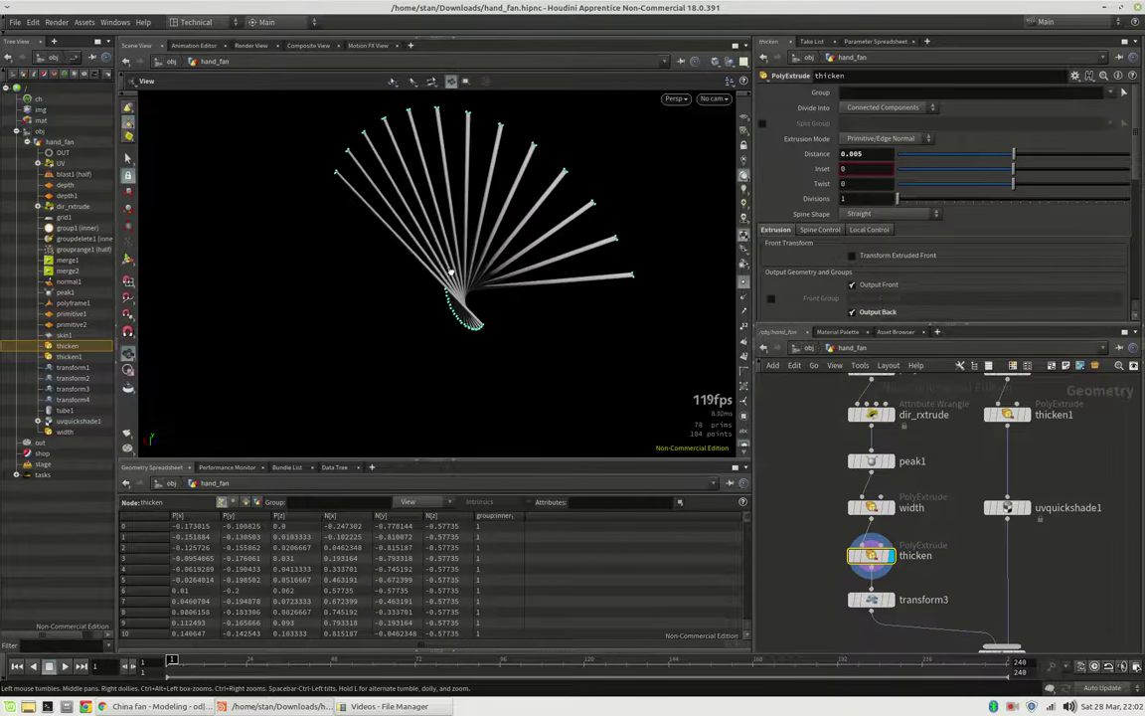
pyautogui.moveTo(452, 274); pyautogui.dragTo(564, 272, button='right')
pyautogui.moveTo(563, 272)
pyautogui.mouseDown()
pyautogui.moveTo(435, 302)
pyautogui.moveTo(468, 335)
pyautogui.moveTo(409, 350)
pyautogui.moveTo(368, 330)
pyautogui.moveTo(348, 263)
pyautogui.moveTo(561, 276)
pyautogui.mouseUp()
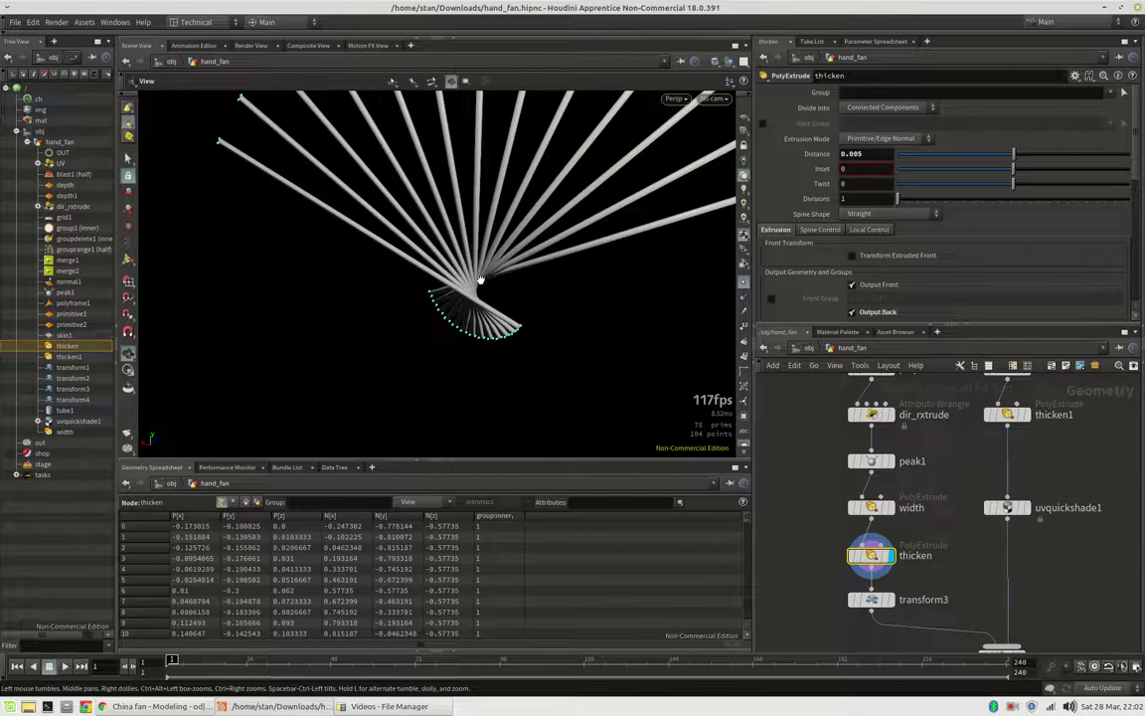
# Display transform3's output and examine how its Z translation offsets the thickened sticks
pyautogui.moveTo(950, 607); pyautogui.dragTo(951, 529, button='middle')
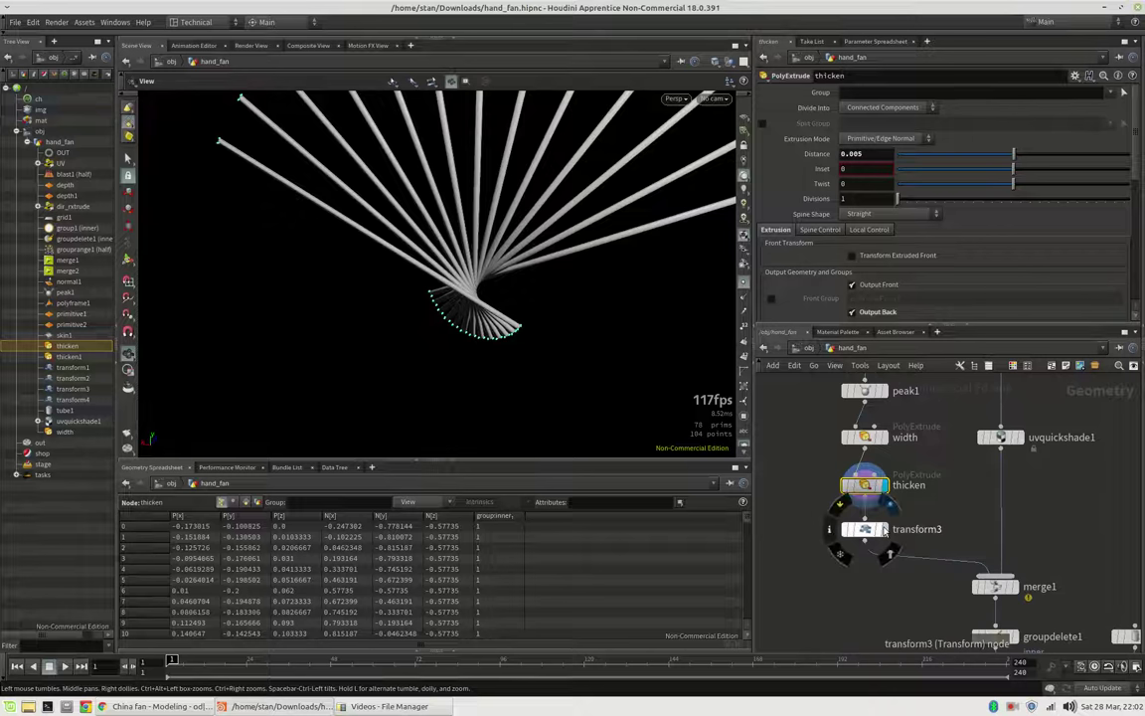
pyautogui.click(864, 528)
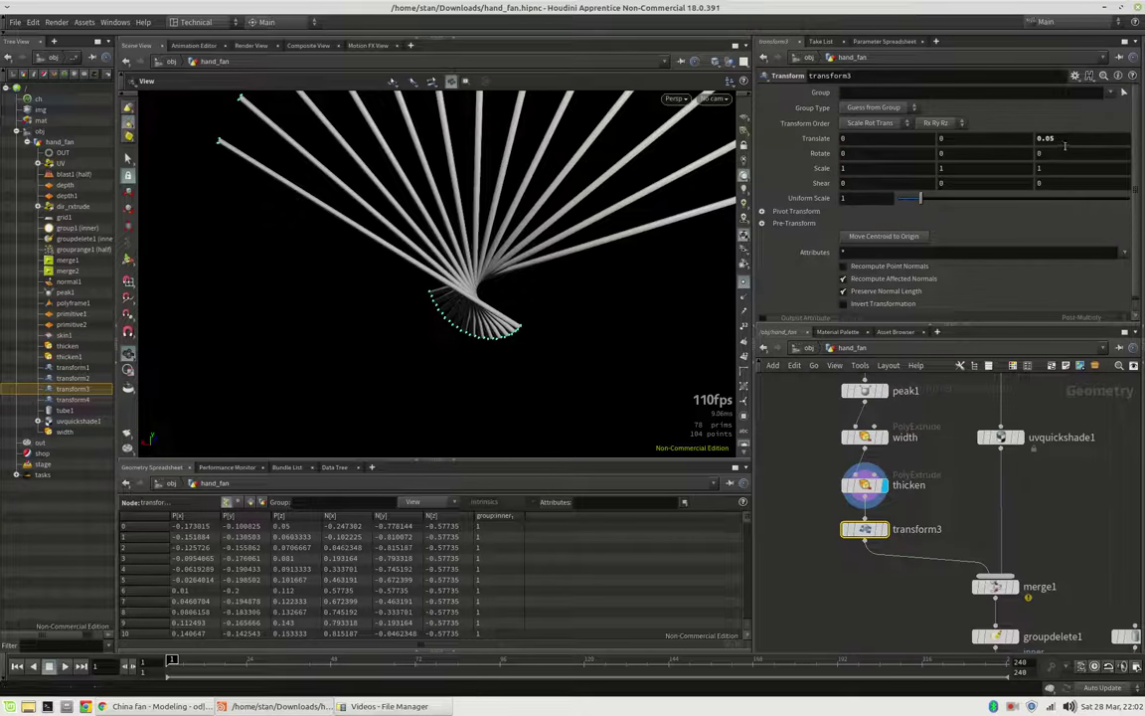
pyautogui.click(883, 529)
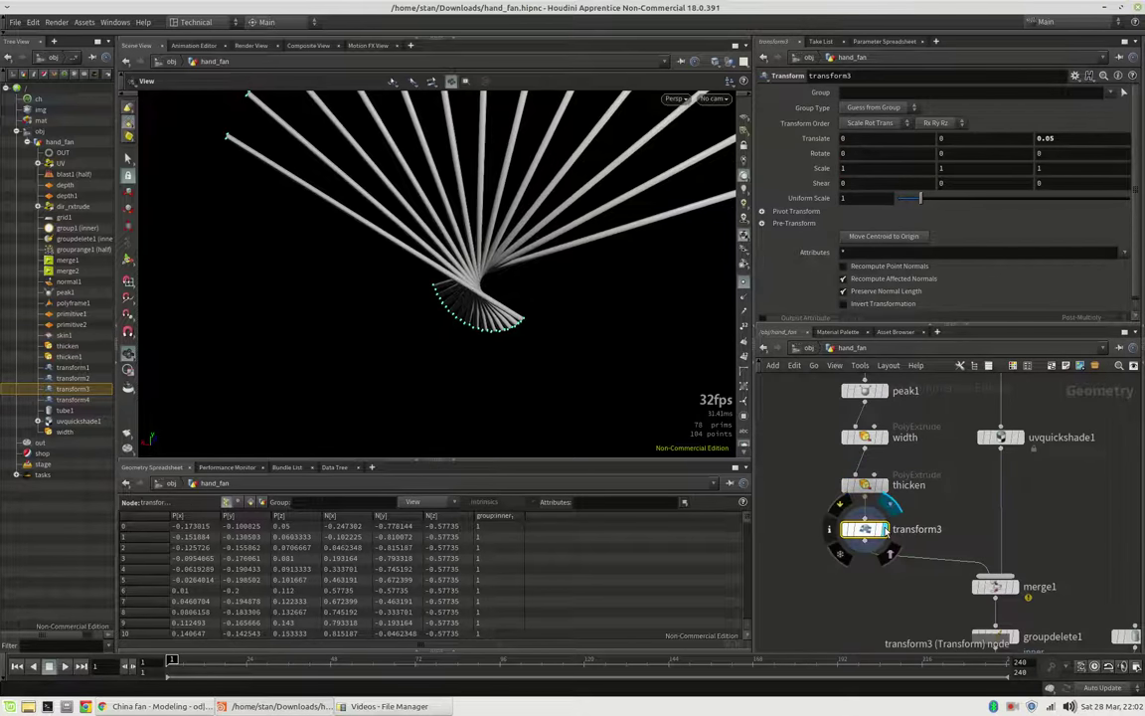
pyautogui.moveTo(561, 379); pyautogui.dragTo(460, 283)
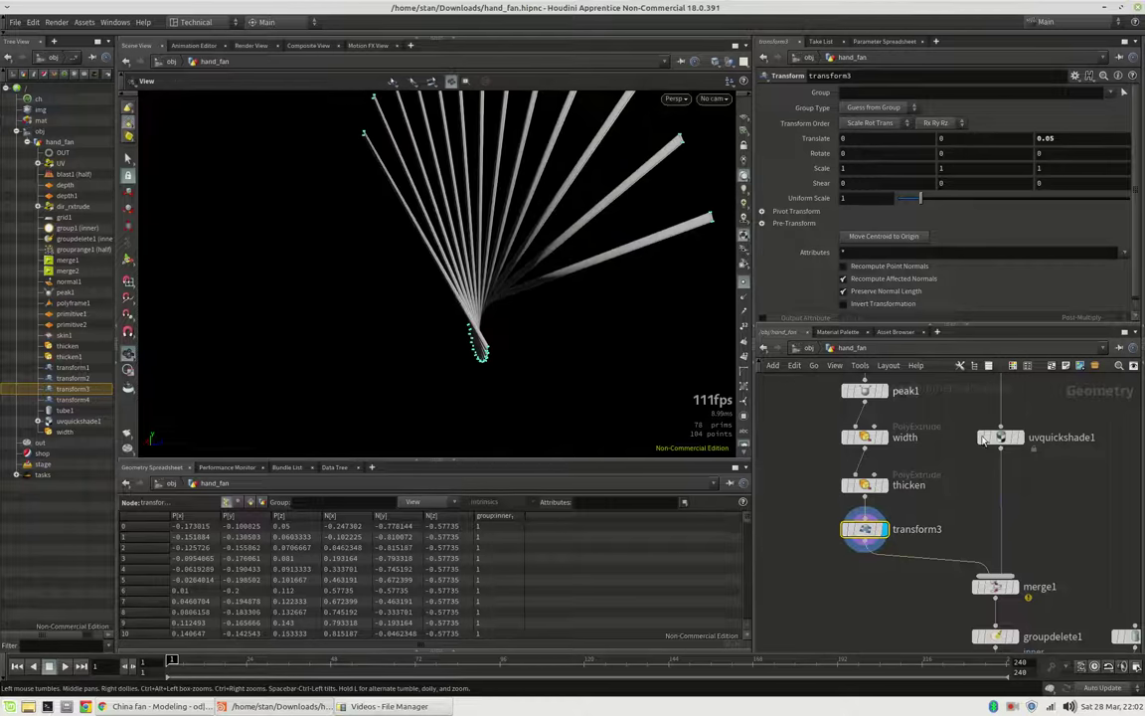
pyautogui.scroll(-5, 982, 450)
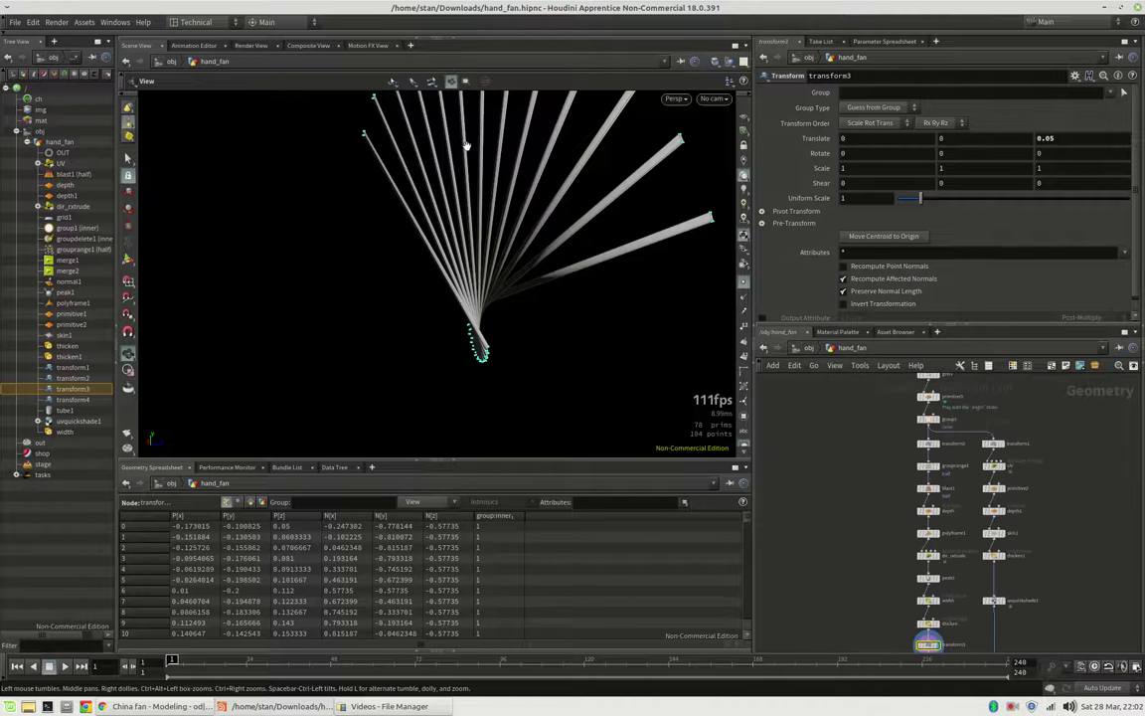
pyautogui.moveTo(468, 146); pyautogui.dragTo(744, 356)
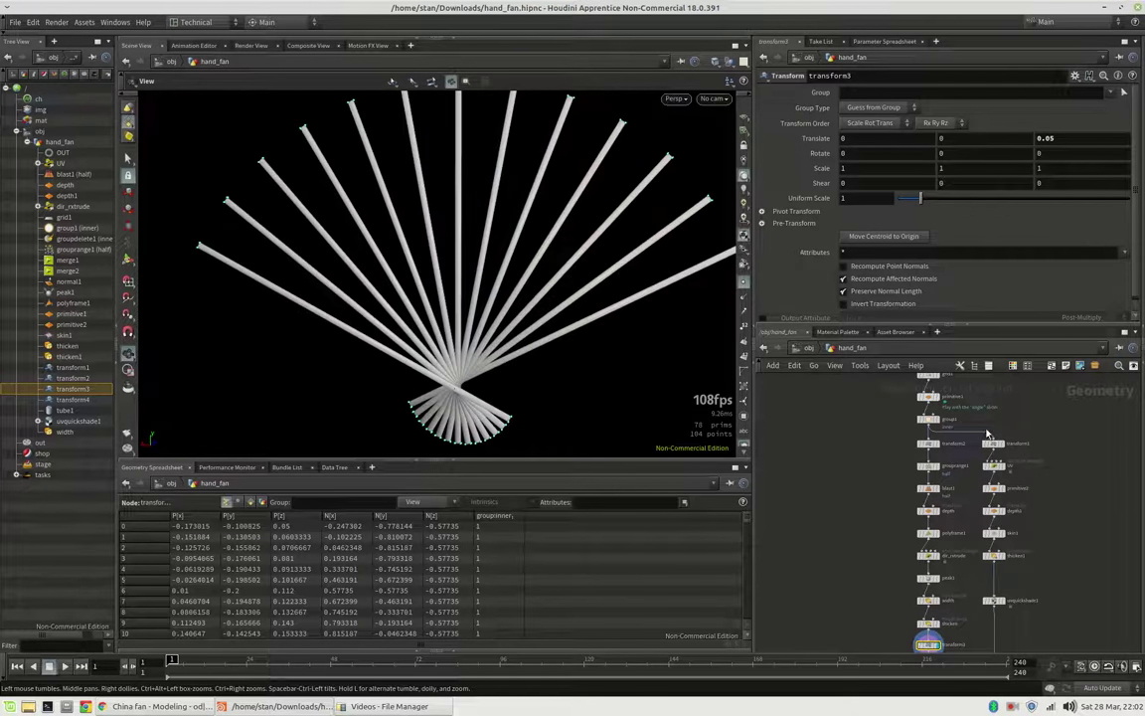
# Preview primitive1's Angle at 107.6, then set it to 119.6 to open the sticks wider
pyautogui.click(929, 393)
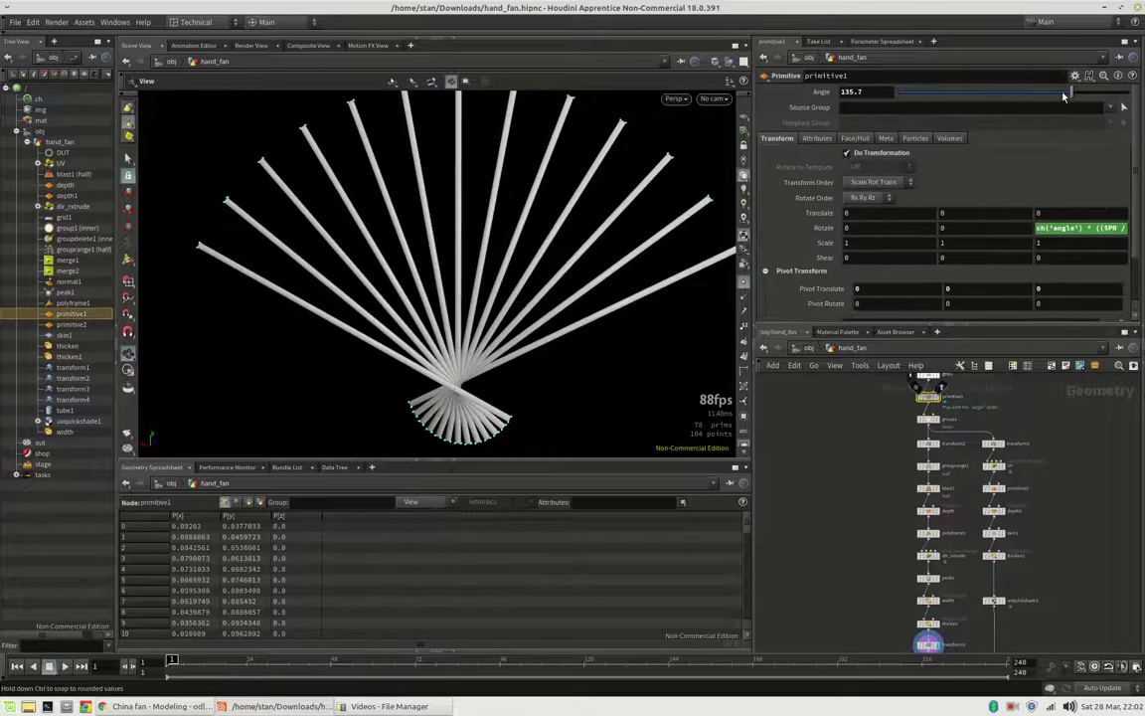
pyautogui.moveTo(1064, 95); pyautogui.dragTo(1035, 94)
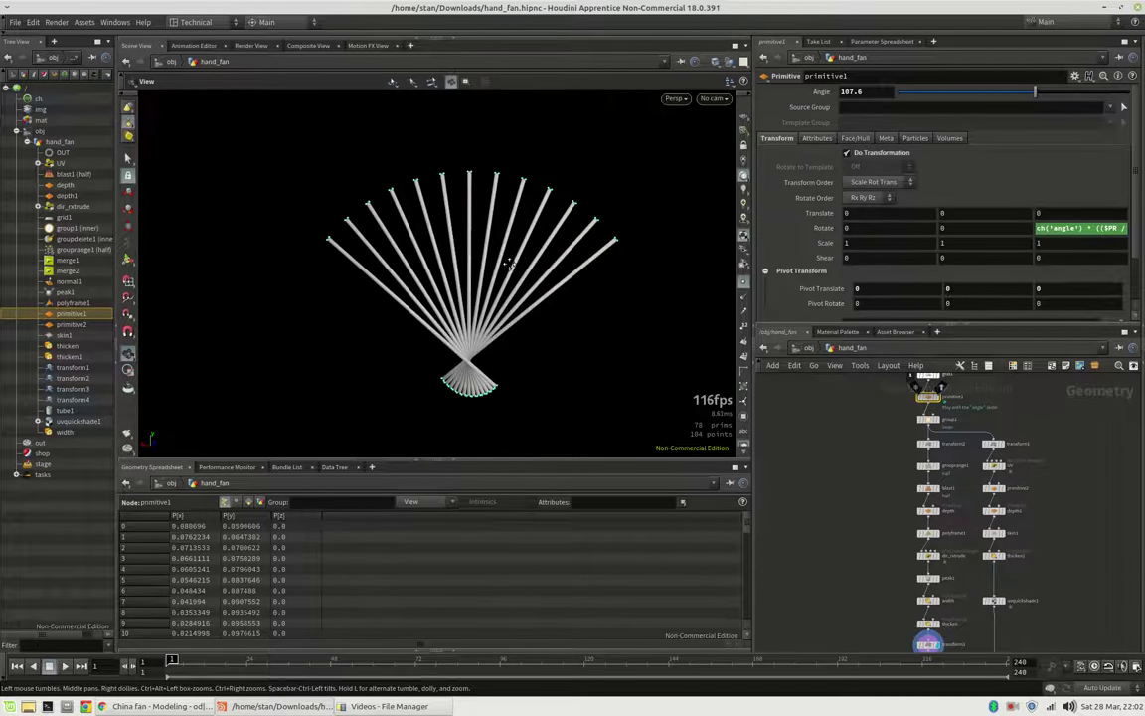
pyautogui.moveTo(509, 265); pyautogui.dragTo(491, 275, button='middle')
pyautogui.moveTo(501, 460); pyautogui.dragTo(501, 506)
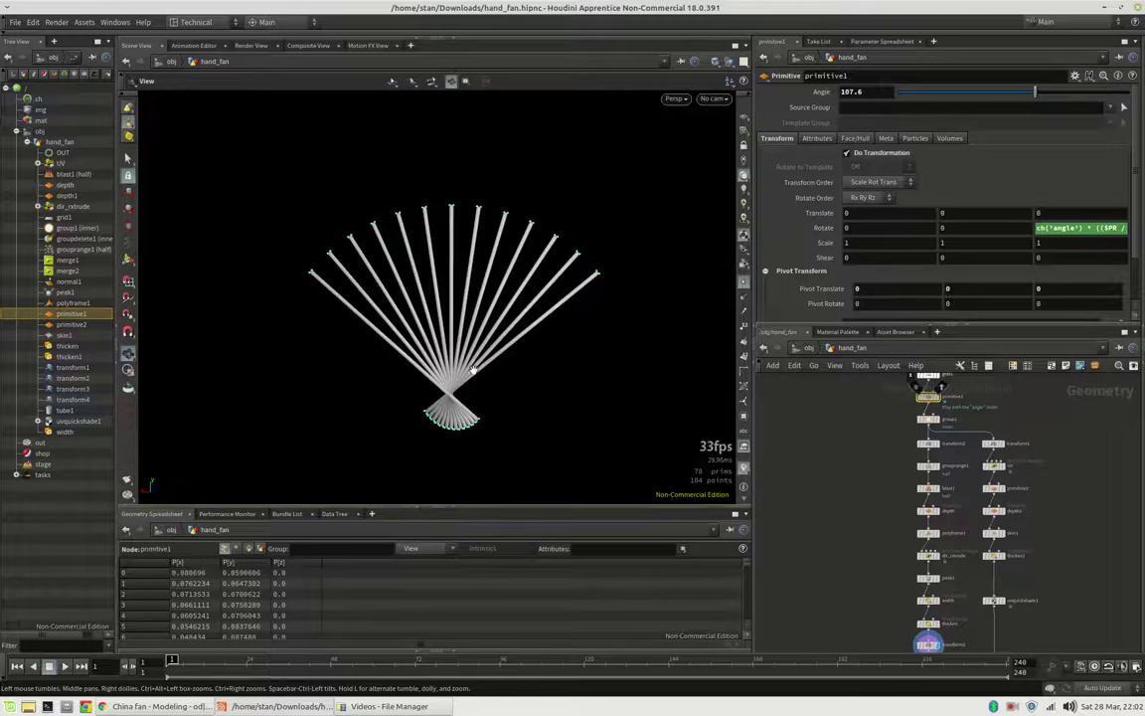
pyautogui.scroll(3, 398, 298)
pyautogui.moveTo(1035, 93)
pyautogui.mouseDown()
pyautogui.moveTo(1025, 93)
pyautogui.moveTo(1050, 94)
pyautogui.mouseUp()
# Display group1's inner points and compare how transform1 and transform2 scale them, ending with transform1's output displayed
pyautogui.scroll(3, 920, 429)
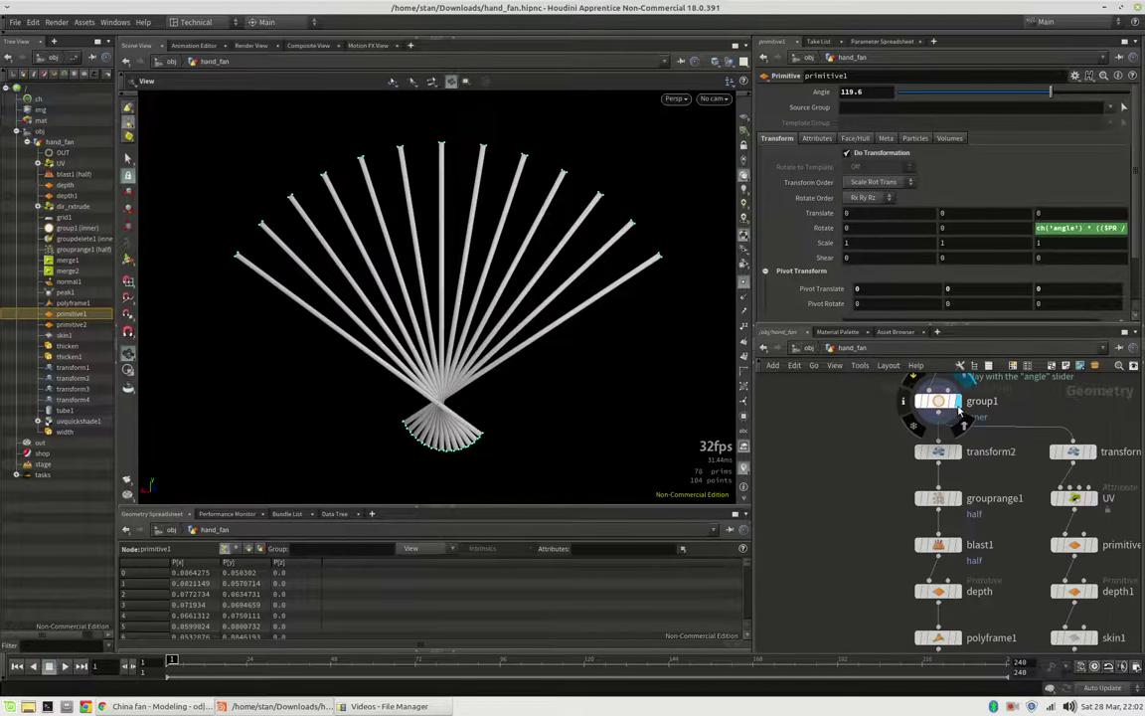
pyautogui.click(959, 410)
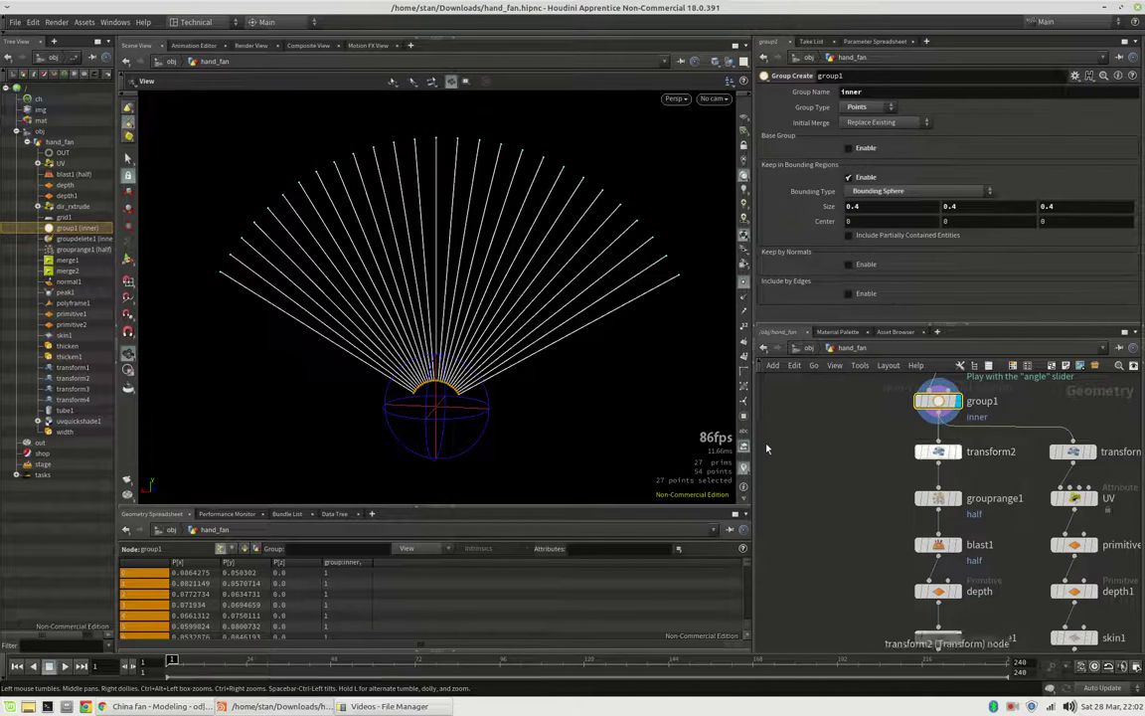
pyautogui.moveTo(1023, 454); pyautogui.dragTo(949, 447, button='middle')
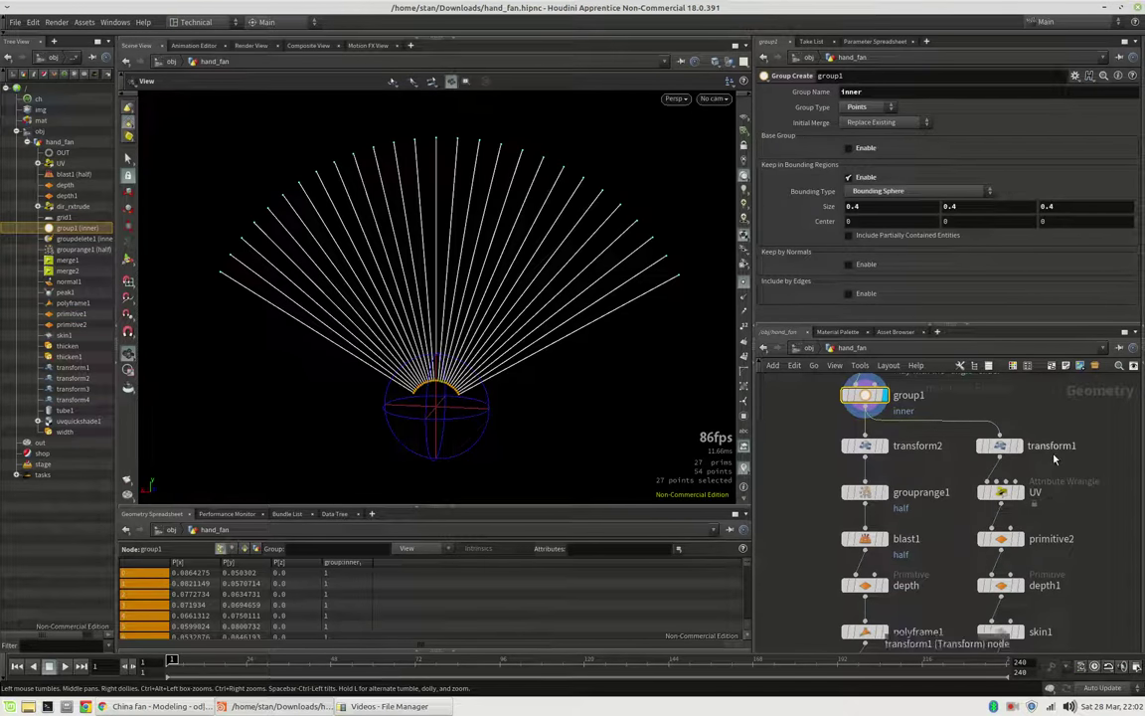
pyautogui.click(1014, 445)
pyautogui.click(1003, 448)
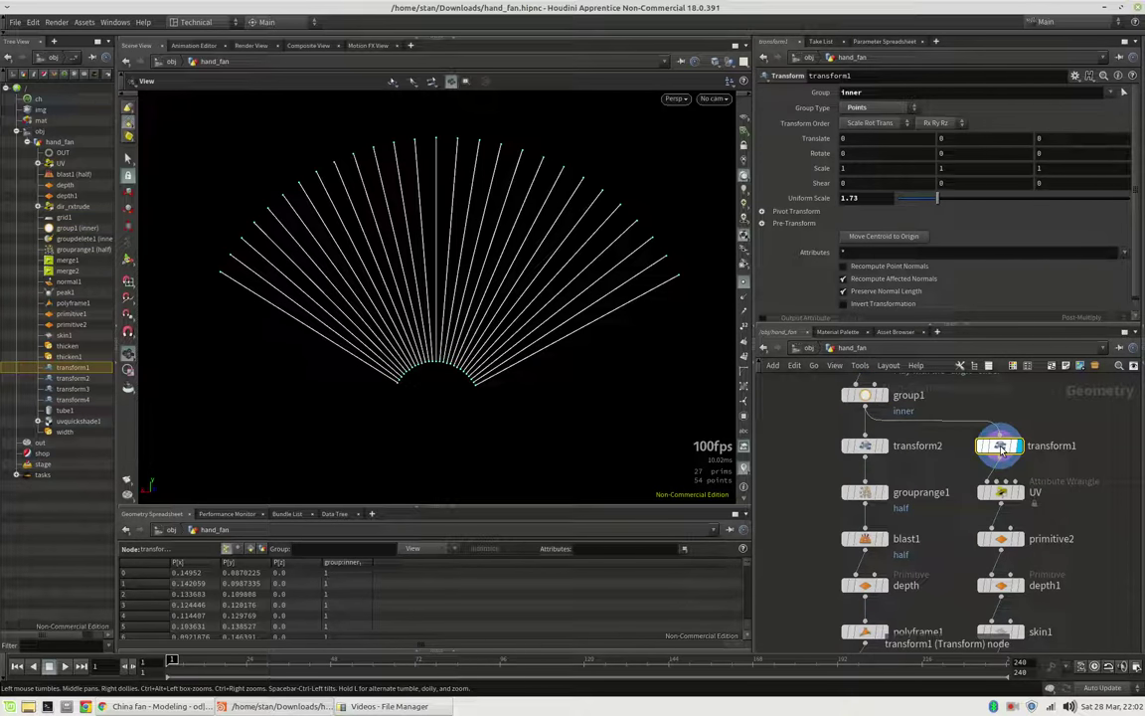
pyautogui.click(880, 447)
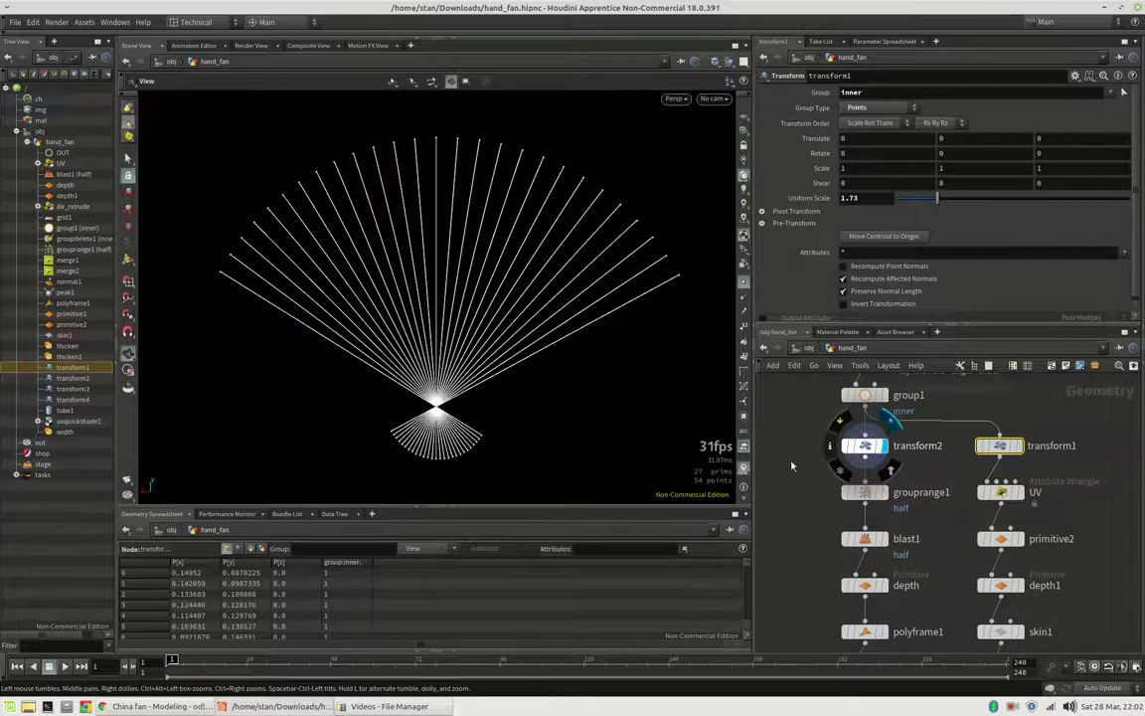
pyautogui.click(1015, 446)
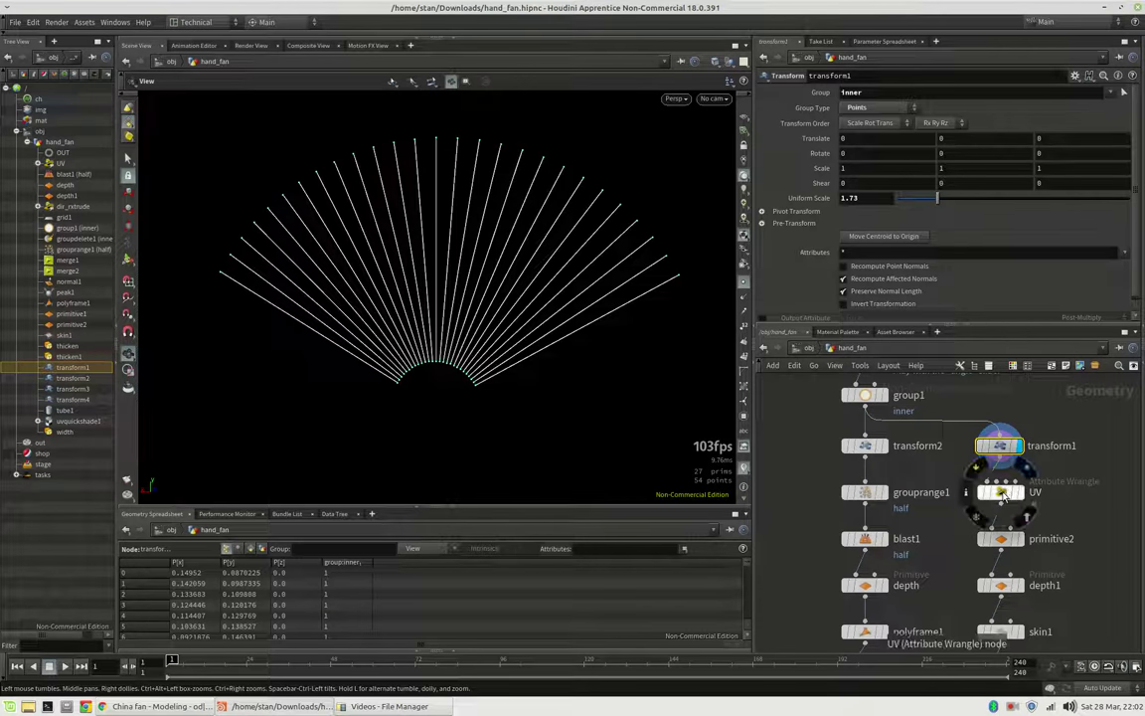
# Display the UV wrangle's output and examine its VEX code for the uv coordinates
pyautogui.click(1016, 493)
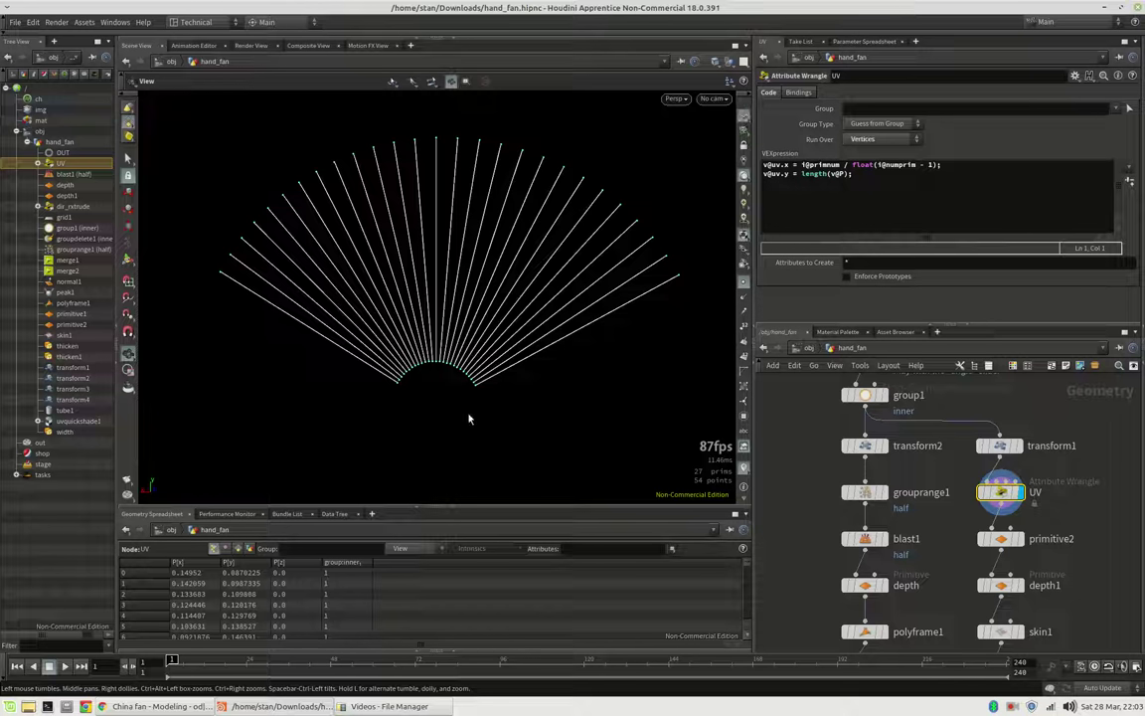
pyautogui.moveTo(443, 412)
pyautogui.mouseDown()
pyautogui.moveTo(429, 411)
pyautogui.moveTo(440, 403)
pyautogui.mouseUp()
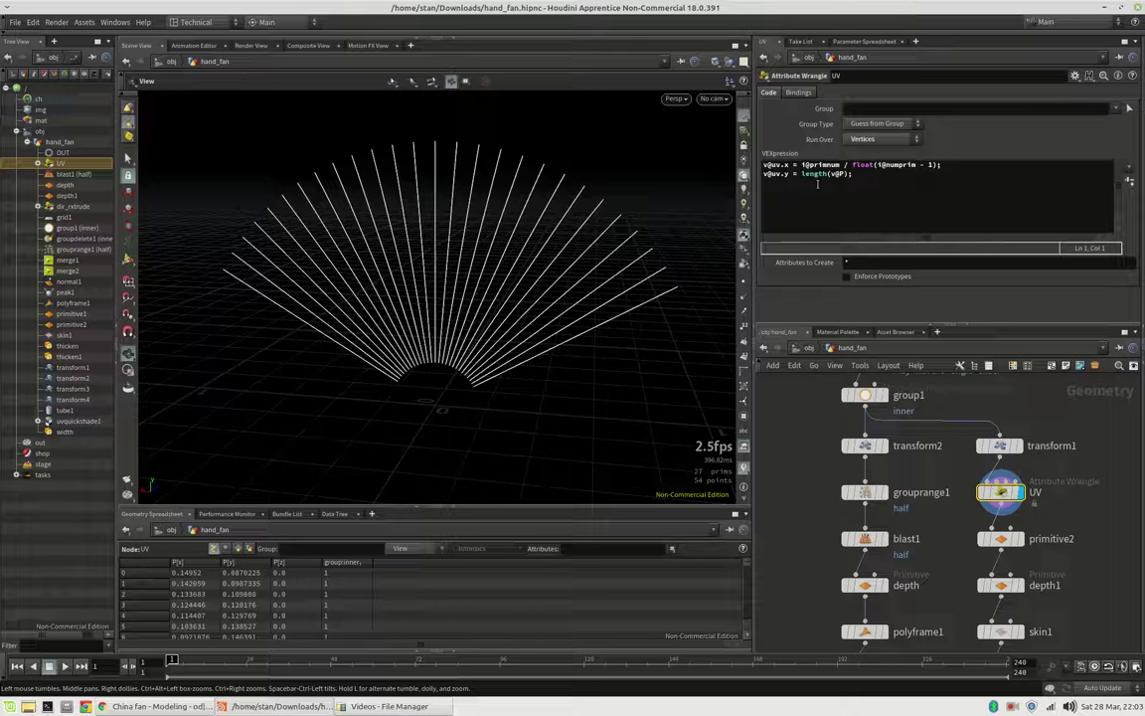
# Display primitive2's output and examine its Offset and Z translation expression along with the alternating line offsets
pyautogui.moveTo(1053, 511); pyautogui.dragTo(995, 461, button='middle')
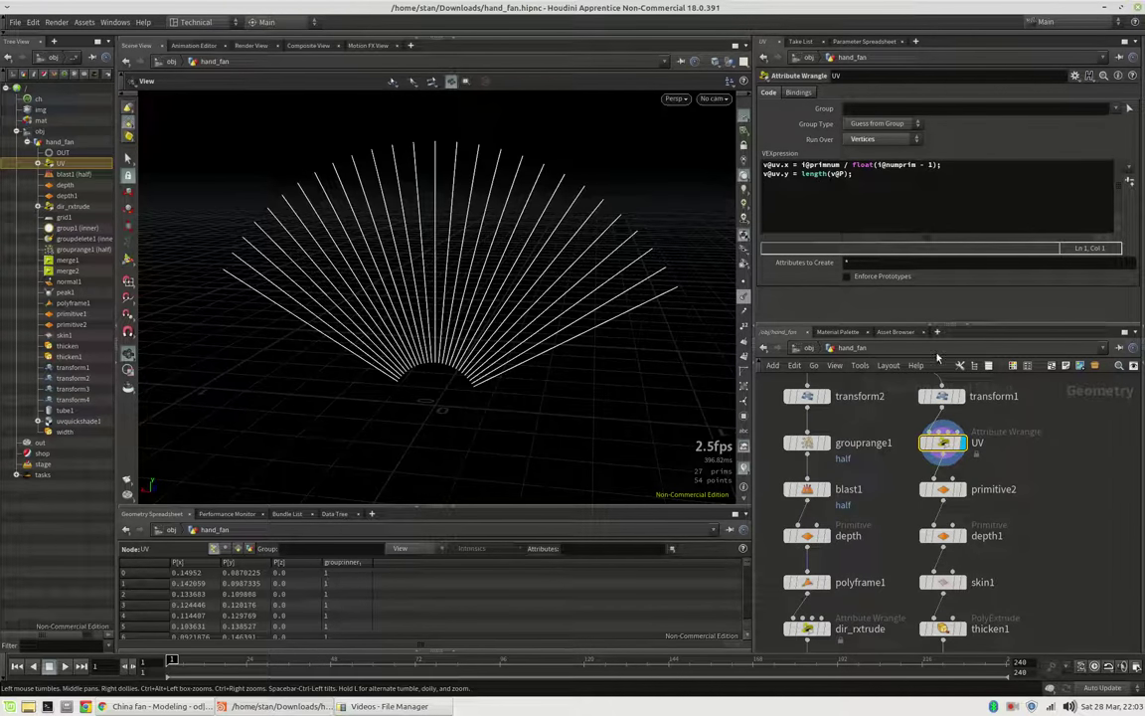
pyautogui.moveTo(963, 500)
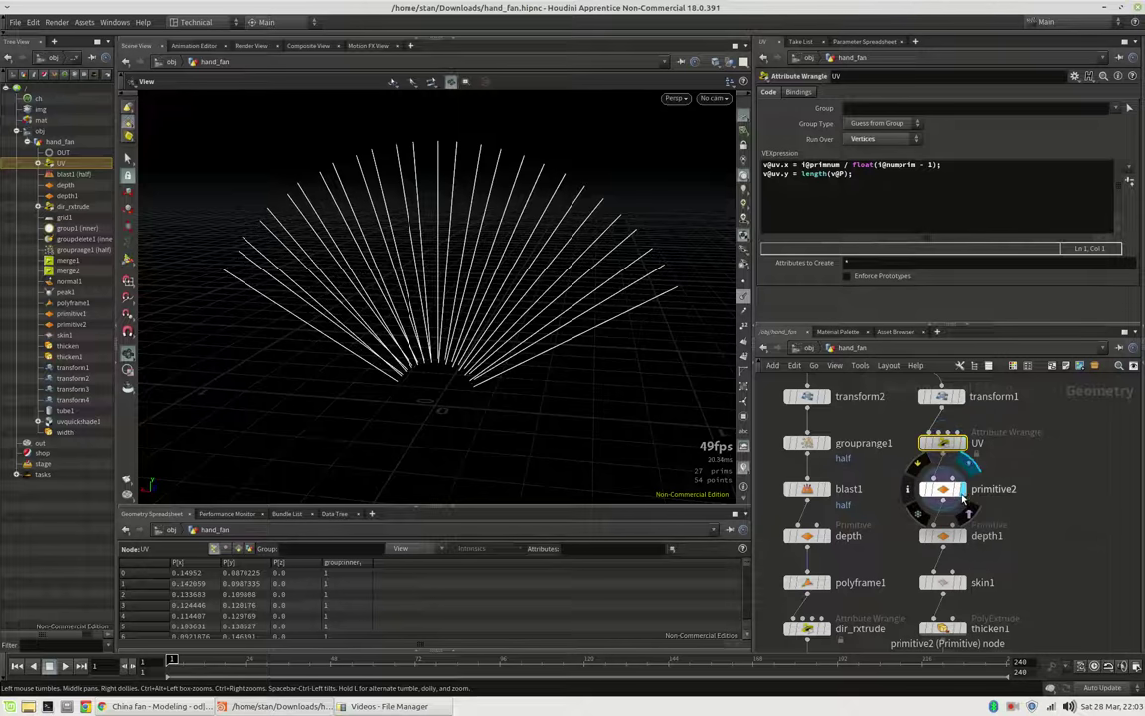
pyautogui.click(944, 489)
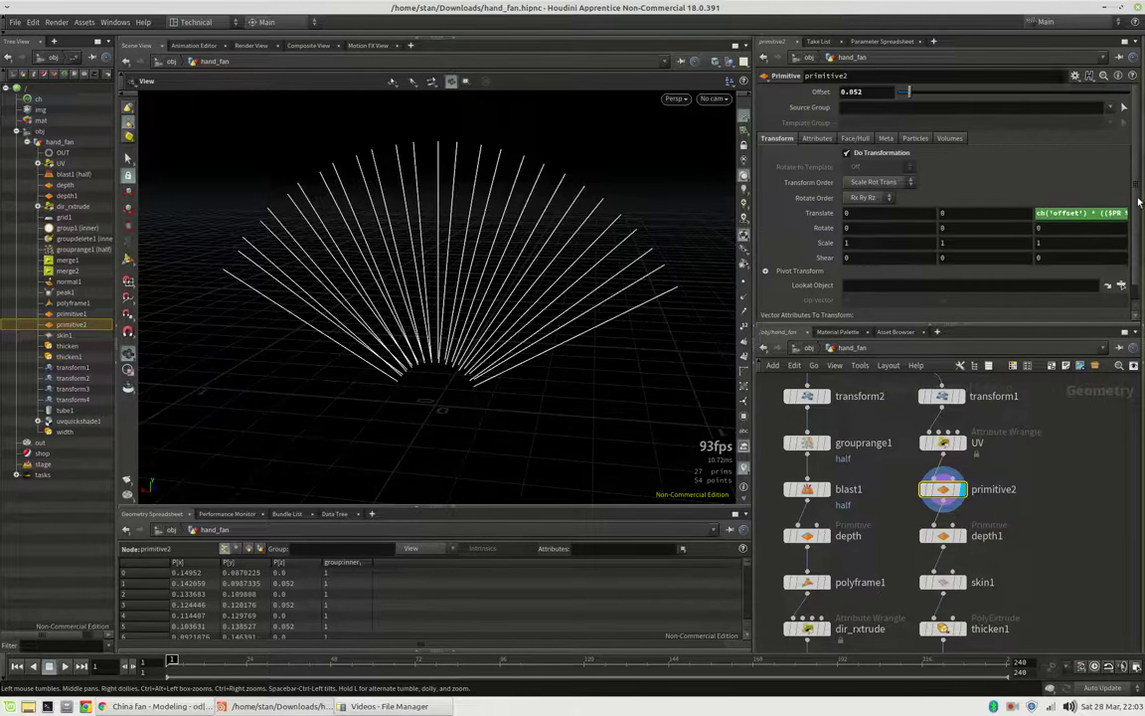
pyautogui.moveTo(606, 215); pyautogui.dragTo(453, 304)
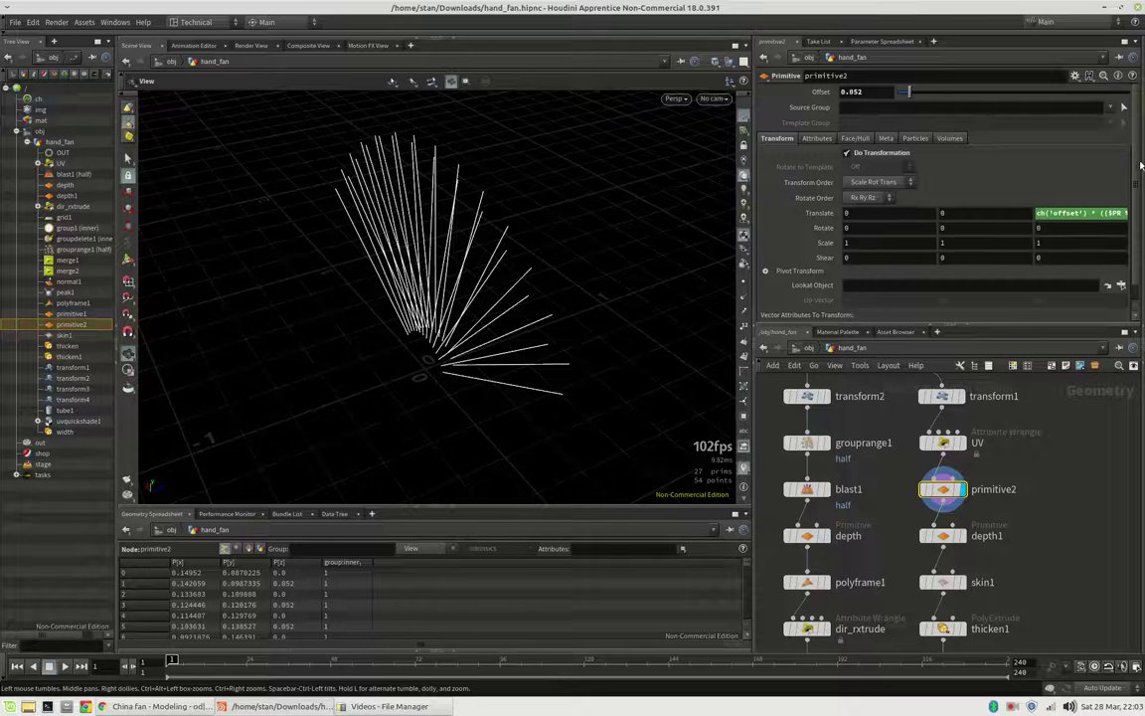
pyautogui.scroll(-1, 1136, 203)
pyautogui.click(1044, 195)
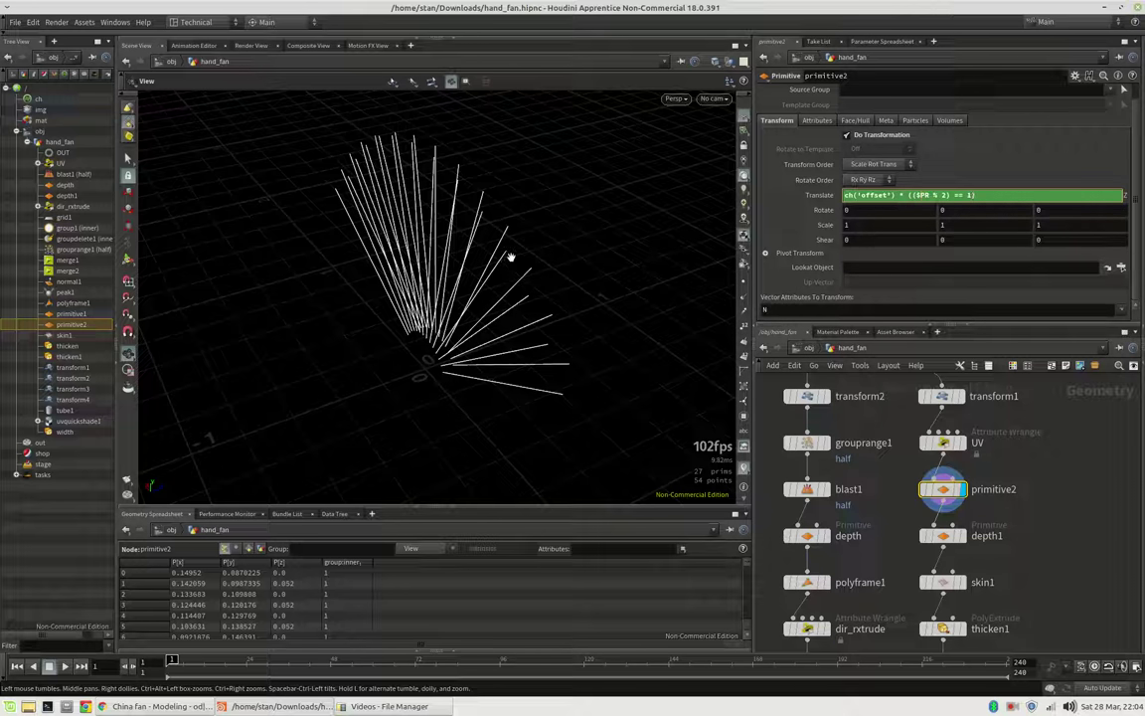
pyautogui.moveTo(479, 289); pyautogui.dragTo(427, 253)
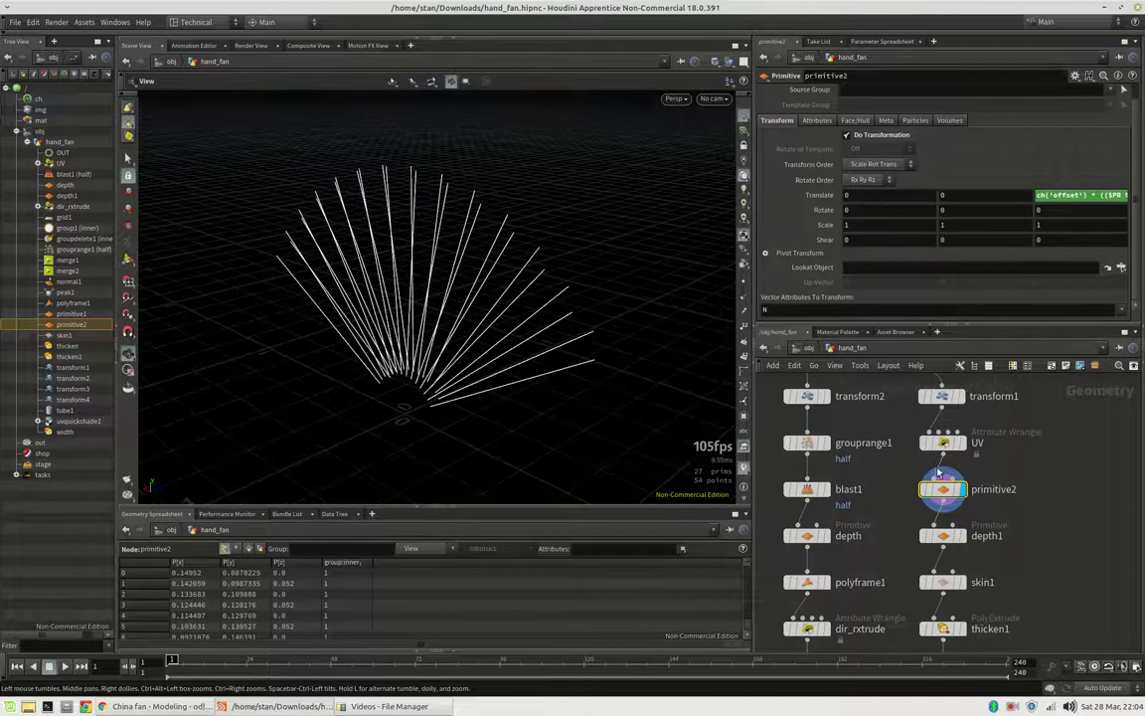
# Display depth1's output and examine its Z translation expression and its Depth reference to the depth node
pyautogui.click(960, 536)
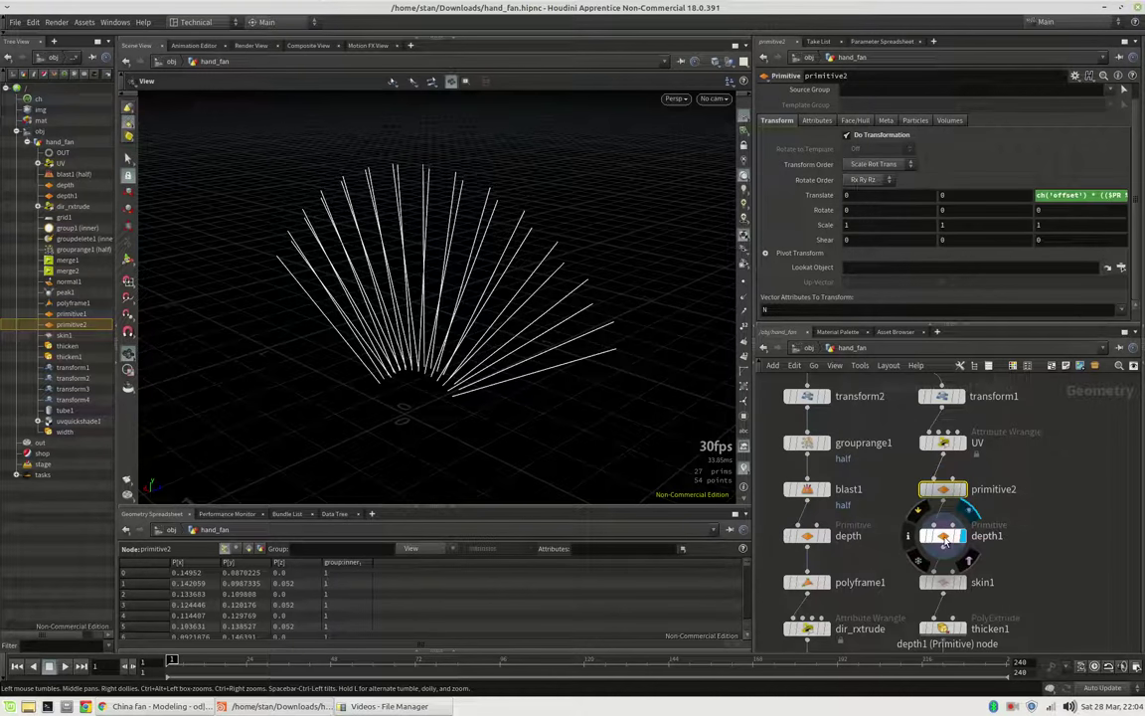
pyautogui.click(945, 538)
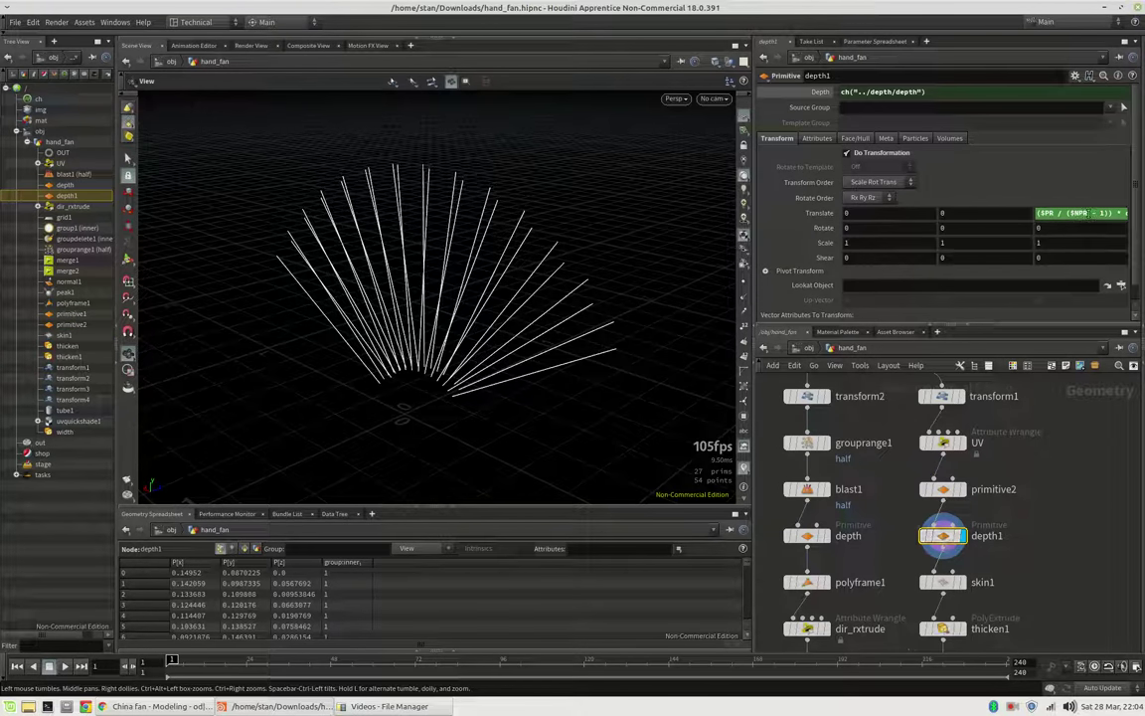
pyautogui.click(1079, 215)
pyautogui.click(1055, 186)
pyautogui.click(807, 536)
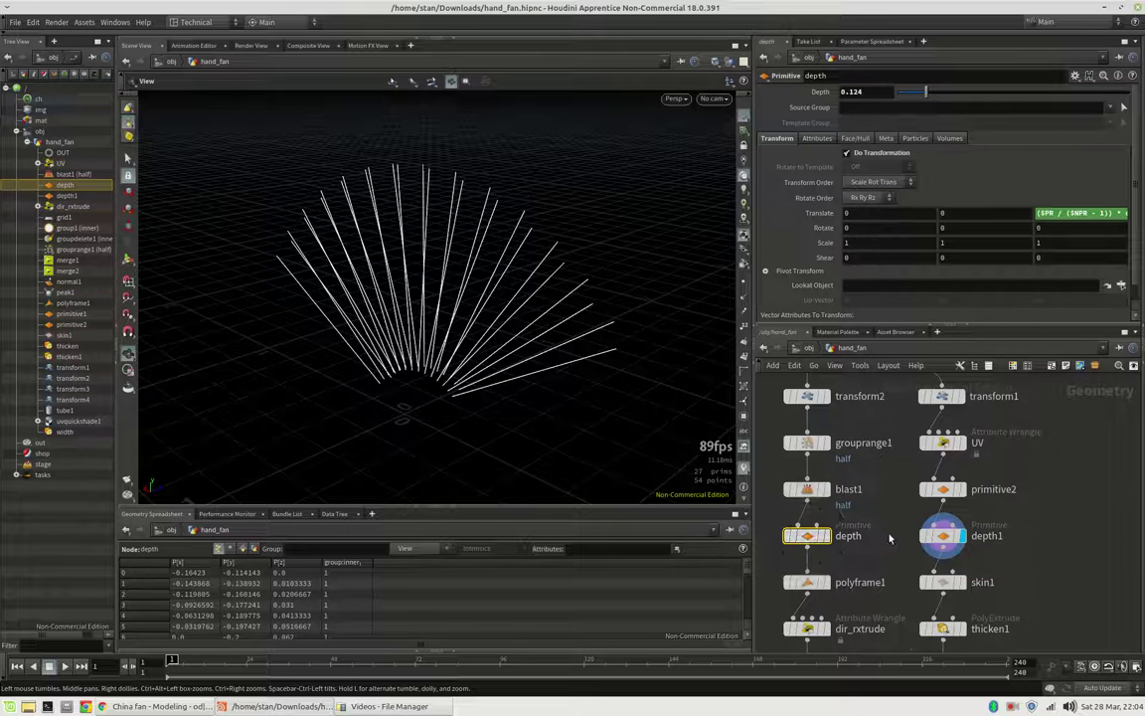
pyautogui.click(938, 537)
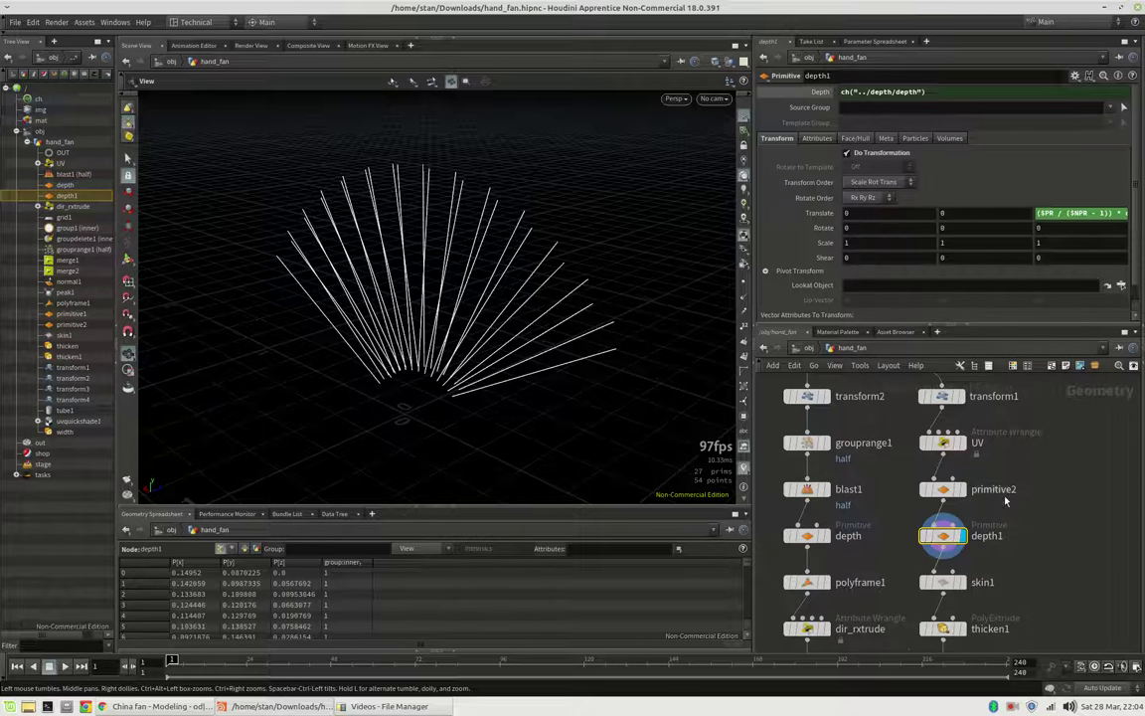
# Display skin1's output and examine its settings and the pleated surface from the front
pyautogui.moveTo(1038, 533); pyautogui.dragTo(1046, 464, button='middle')
pyautogui.click(956, 507)
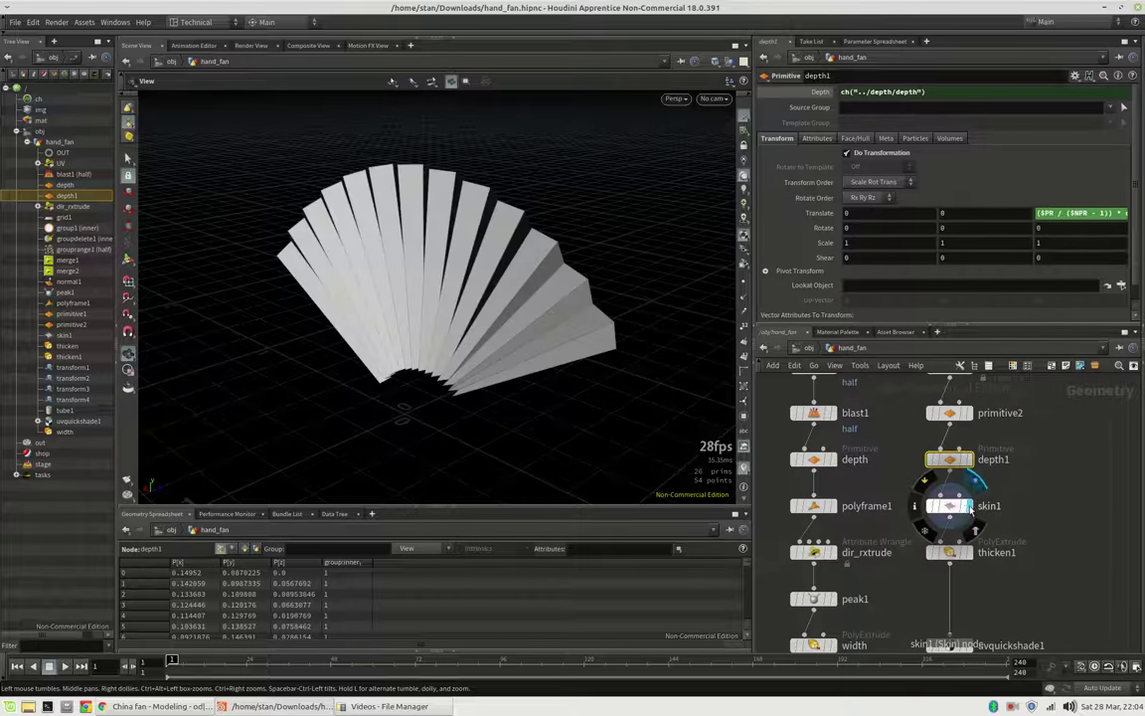
pyautogui.click(953, 507)
pyautogui.moveTo(486, 254); pyautogui.dragTo(276, 317)
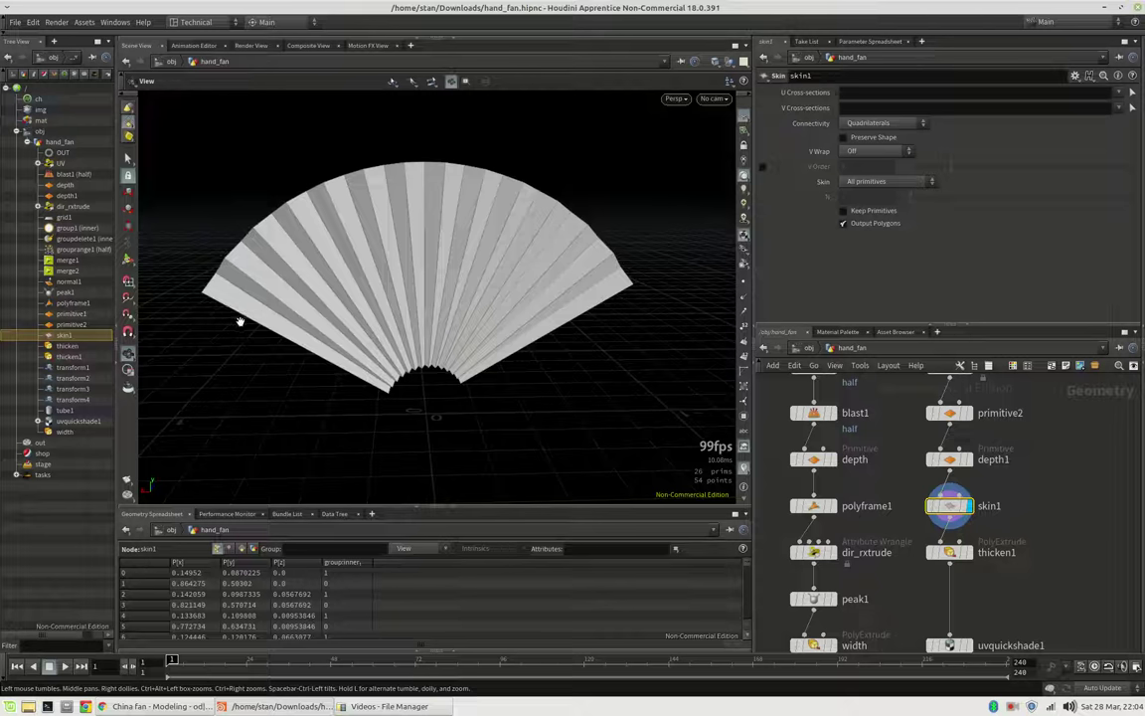
# Compare depth1's lines with skin1's surface using primitive numbers, and hide the numbers again with skin1 displayed
pyautogui.click(968, 460)
pyautogui.click(950, 459)
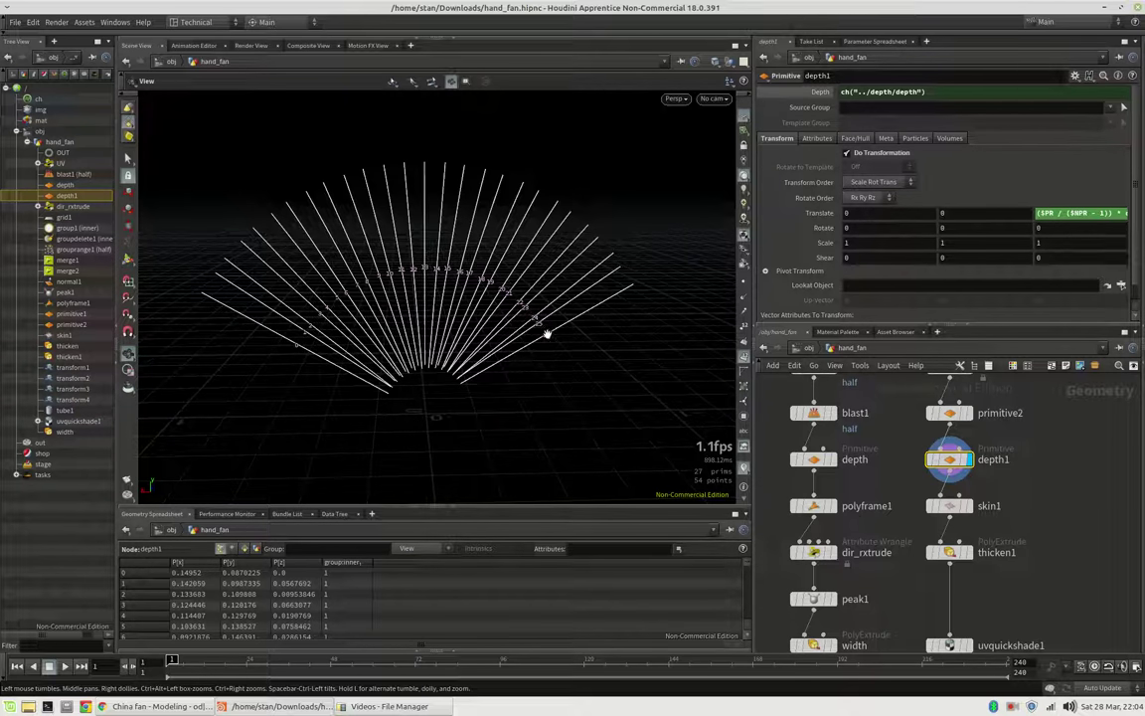
pyautogui.click(968, 506)
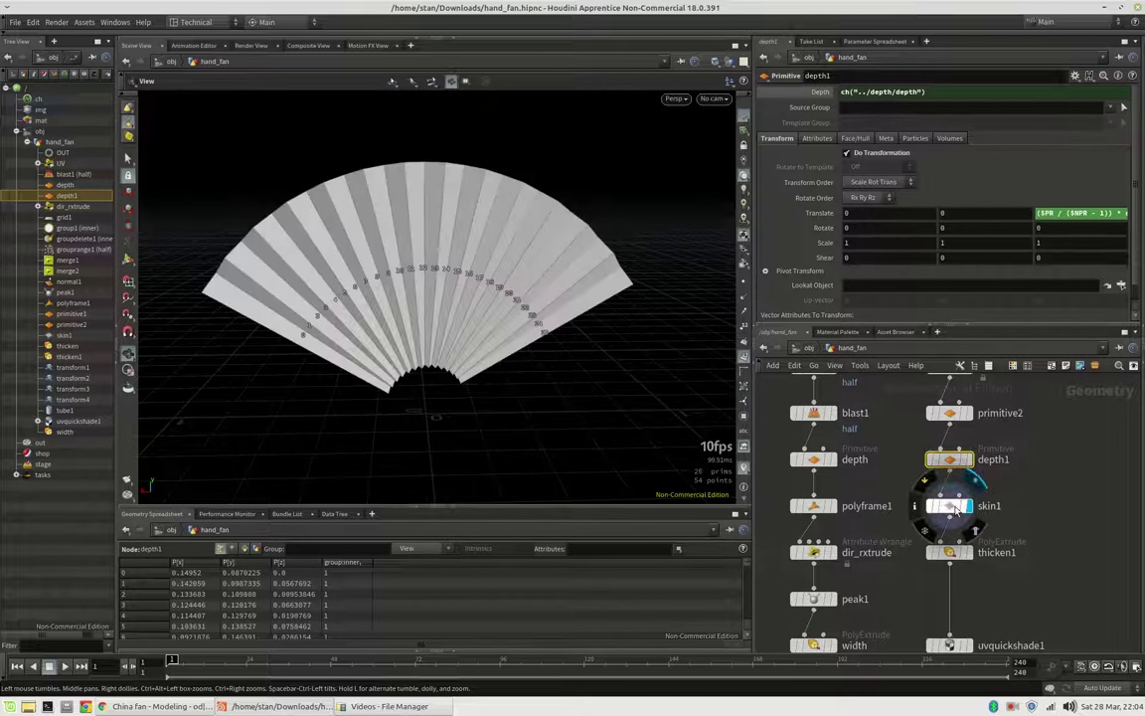
pyautogui.click(953, 506)
pyautogui.click(744, 360)
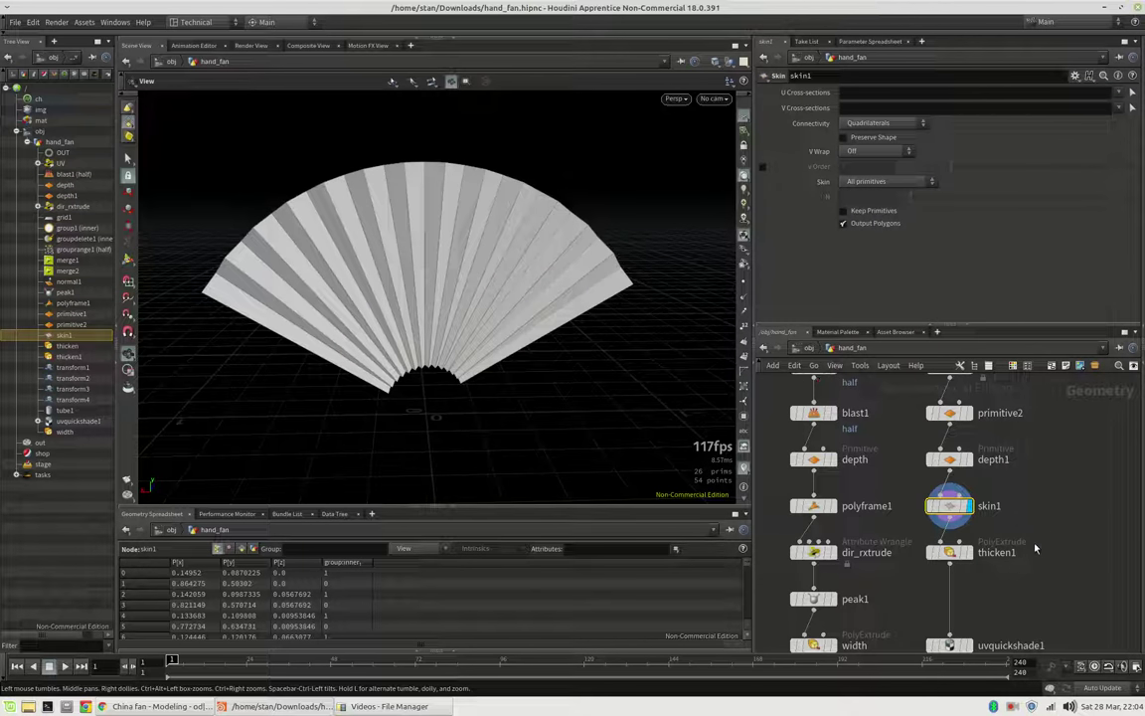
# Display thicken1's output, followed by uvquickshade1's checker texture, and examine the texture from the front of the fan
pyautogui.moveTo(472, 277); pyautogui.dragTo(348, 298)
pyautogui.click(968, 552)
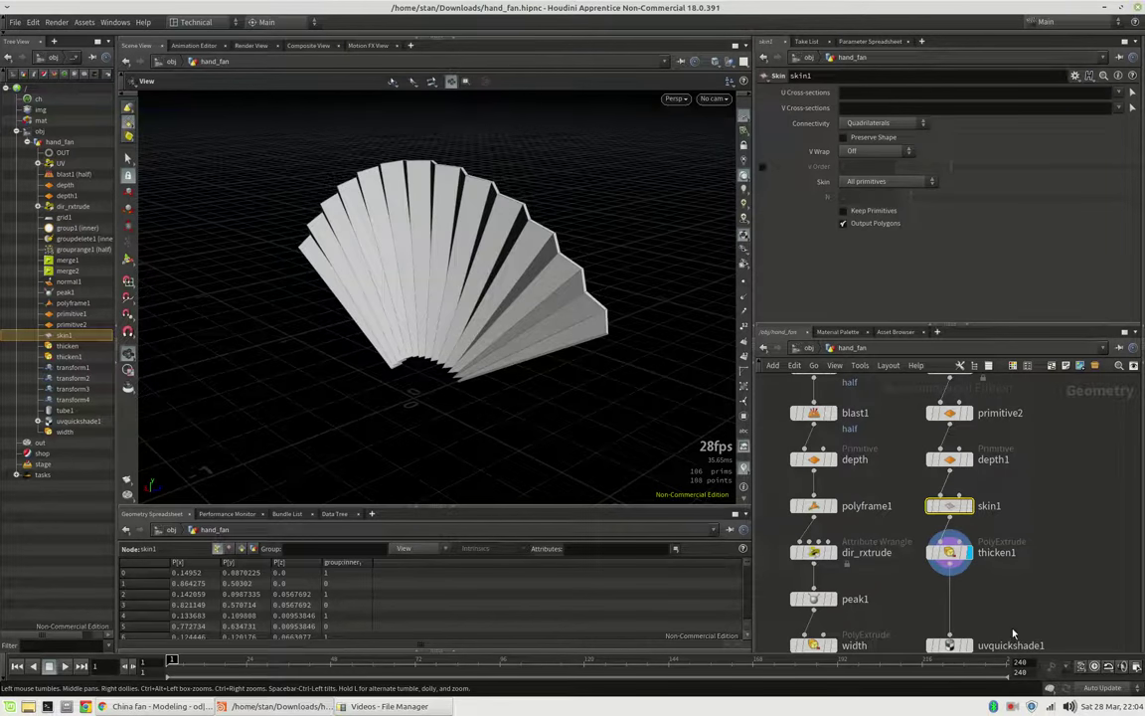
pyautogui.moveTo(911, 564); pyautogui.dragTo(911, 475, button='middle')
pyautogui.click(970, 557)
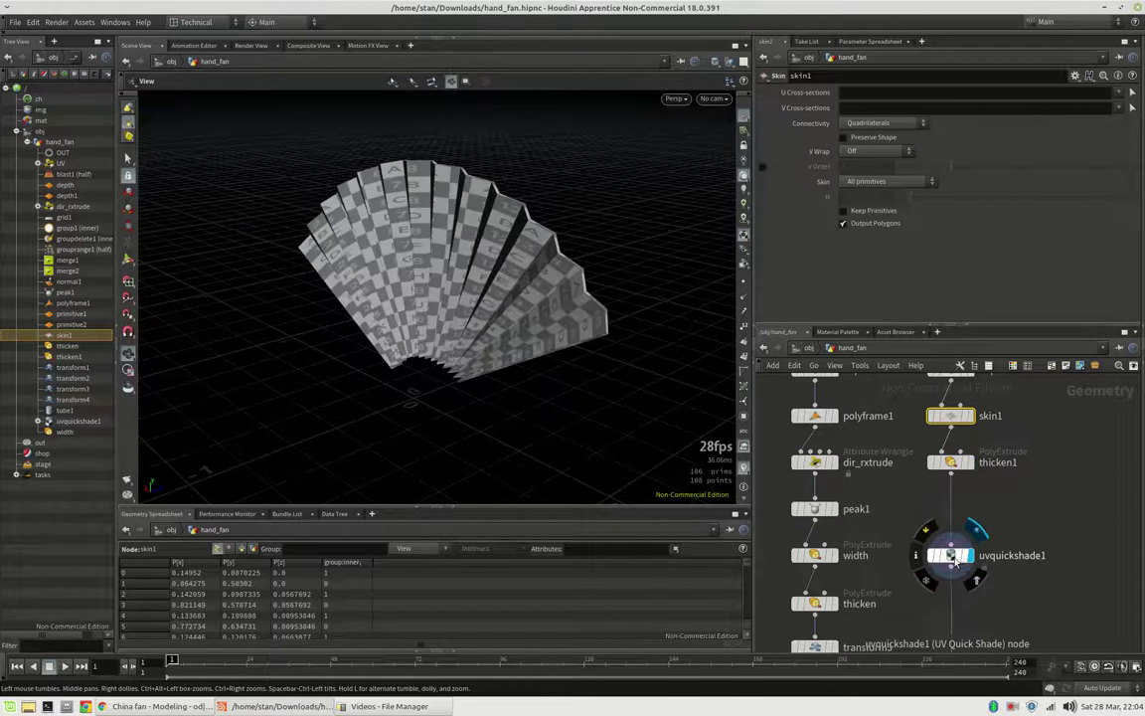
pyautogui.click(953, 555)
pyautogui.moveTo(341, 262); pyautogui.dragTo(449, 266)
# Review the UV wrangle's code while keeping uvquickshade1's checkered fan displayed
pyautogui.moveTo(1046, 477); pyautogui.dragTo(1027, 614, button='middle')
pyautogui.scroll(-2, 1027, 615)
pyautogui.click(961, 474)
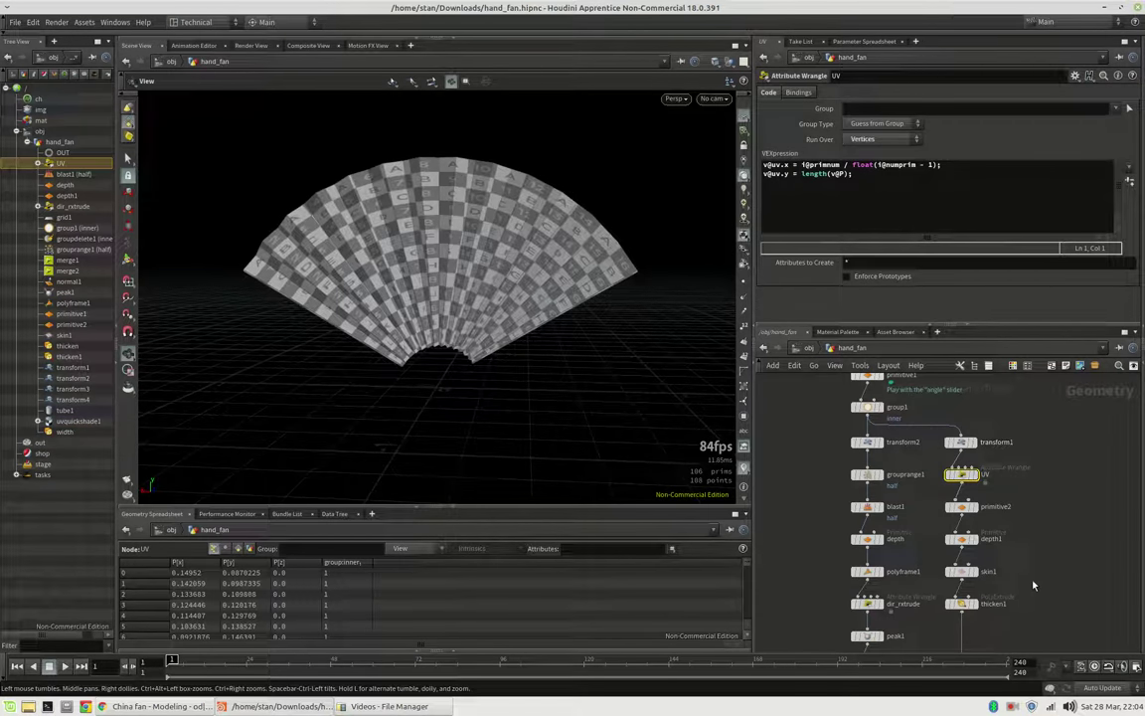
pyautogui.moveTo(1033, 585); pyautogui.dragTo(1018, 451, button='middle')
pyautogui.moveTo(1009, 501); pyautogui.dragTo(1014, 524, button='middle')
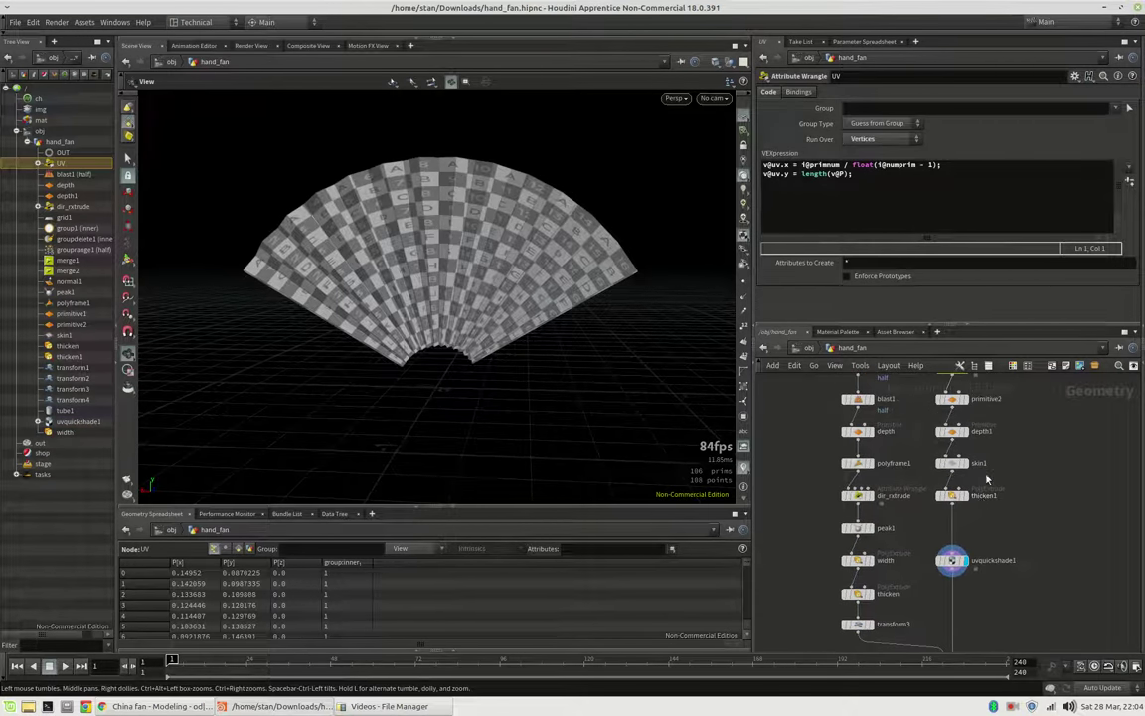
# Display merge1's output and examine its inputs and the combined sticks and fan surface from an angle
pyautogui.moveTo(954, 471)
pyautogui.moveTo(1012, 581); pyautogui.dragTo(1027, 496, button='middle')
pyautogui.click(982, 586)
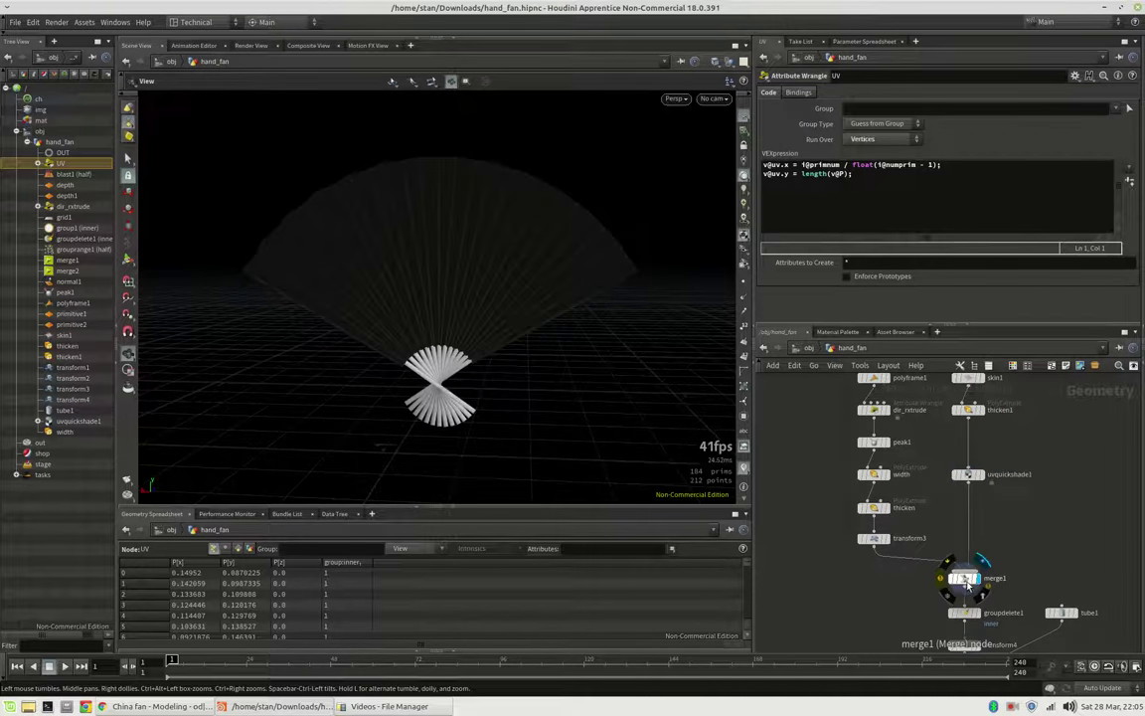
pyautogui.click(966, 581)
pyautogui.moveTo(479, 346); pyautogui.dragTo(515, 263)
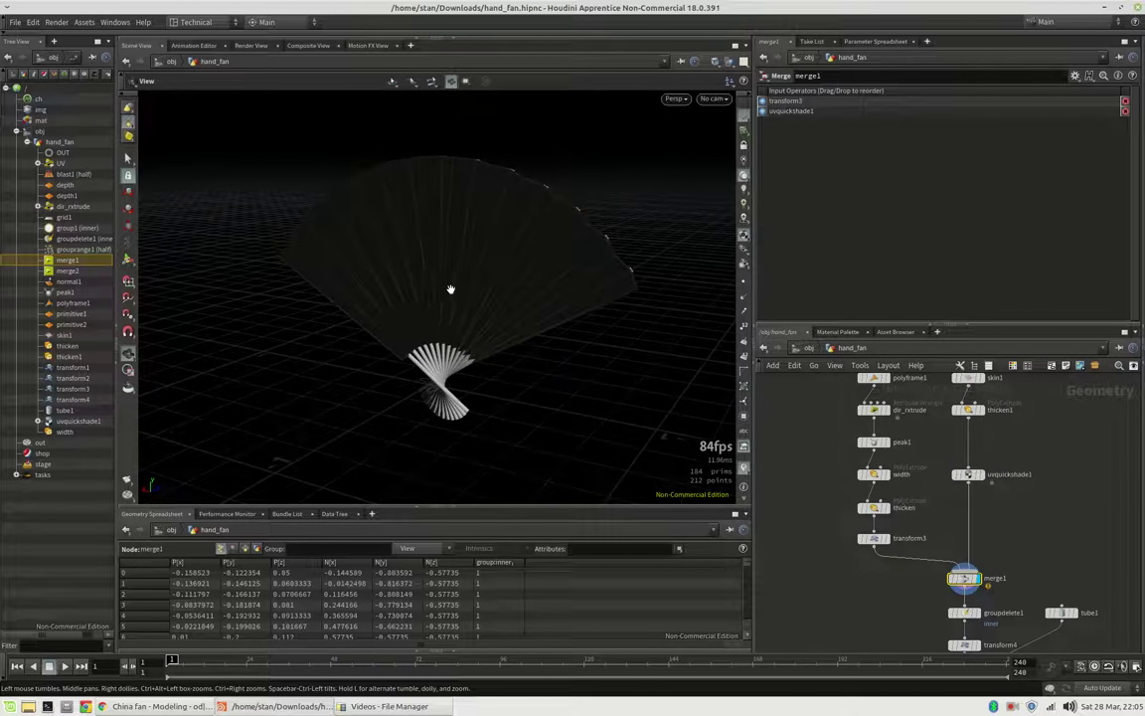
# Display groupdelete1's output and examine its deletion of the inner group
pyautogui.scroll(-4, 1016, 532)
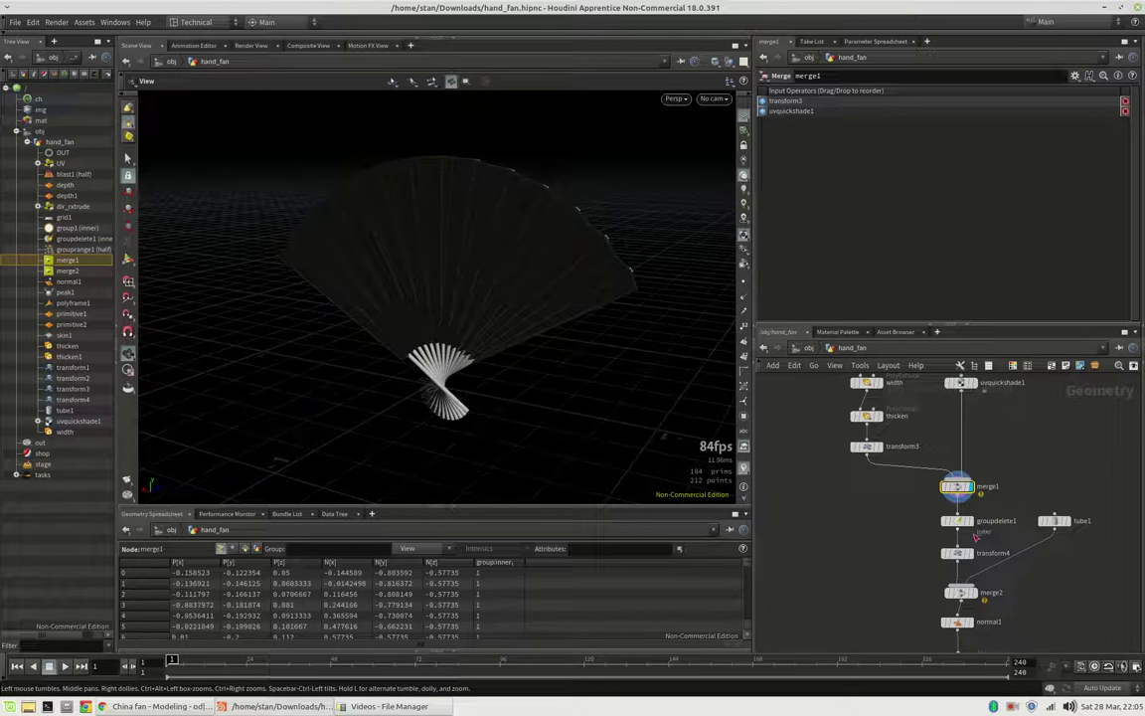
pyautogui.scroll(2, 977, 537)
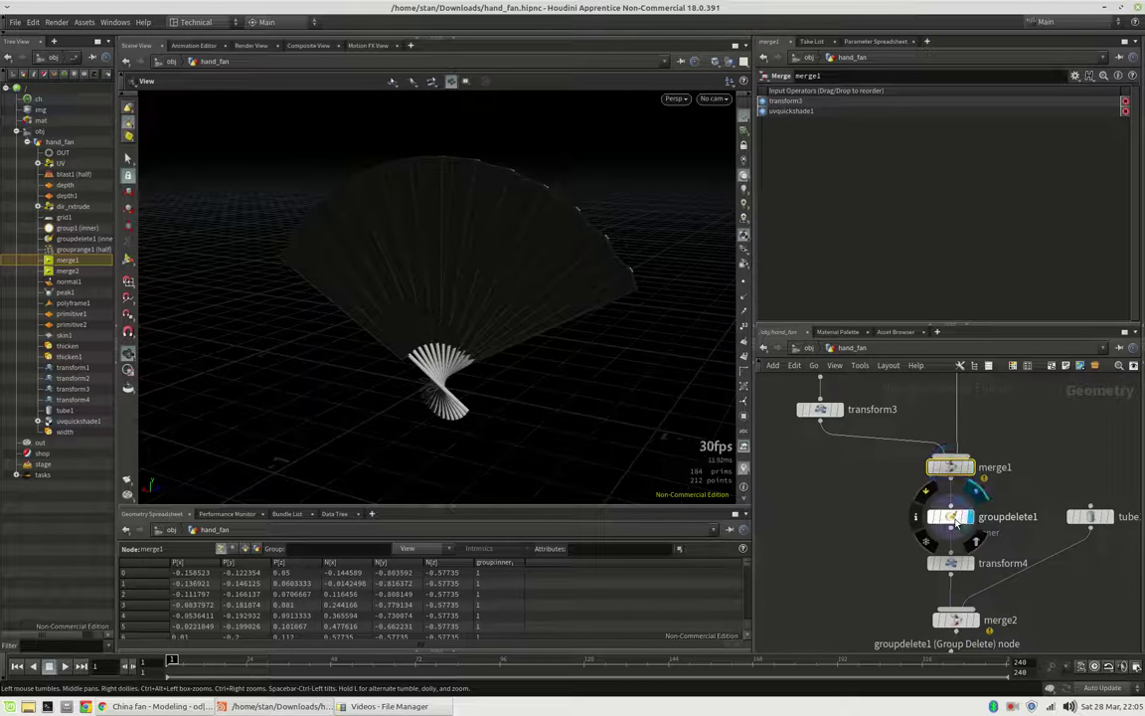
pyautogui.click(954, 518)
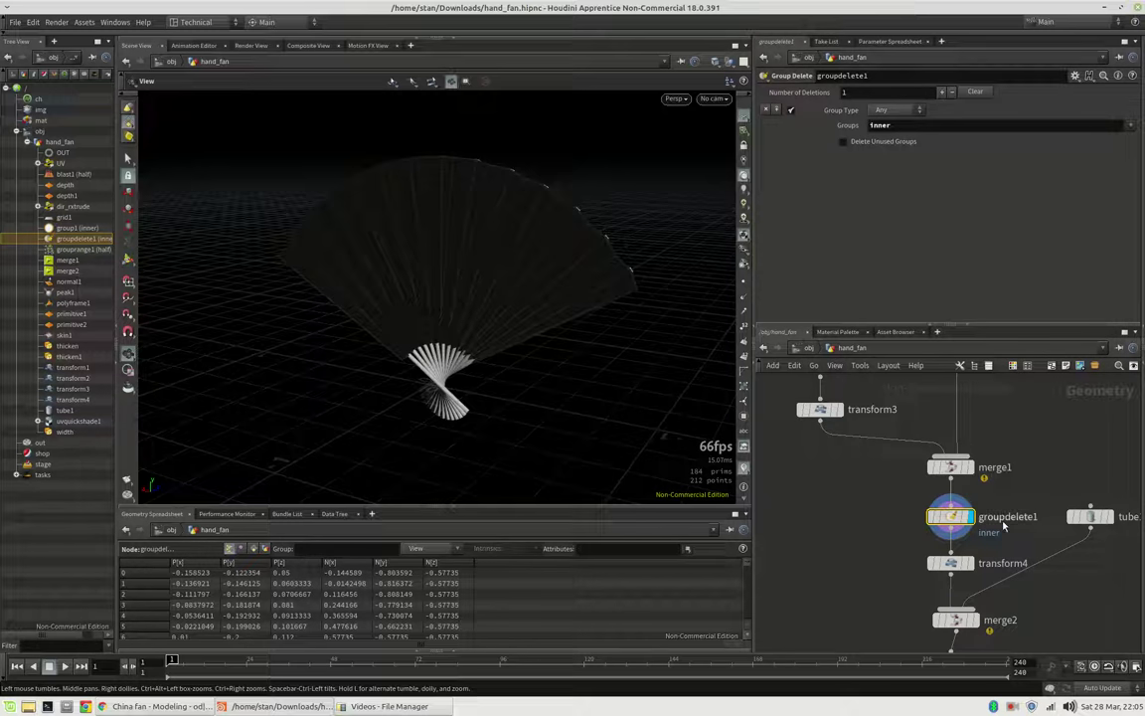
# Display transform4's output and examine its Z translation expression and the fan's position from an angle
pyautogui.moveTo(1013, 520); pyautogui.dragTo(998, 478, button='middle')
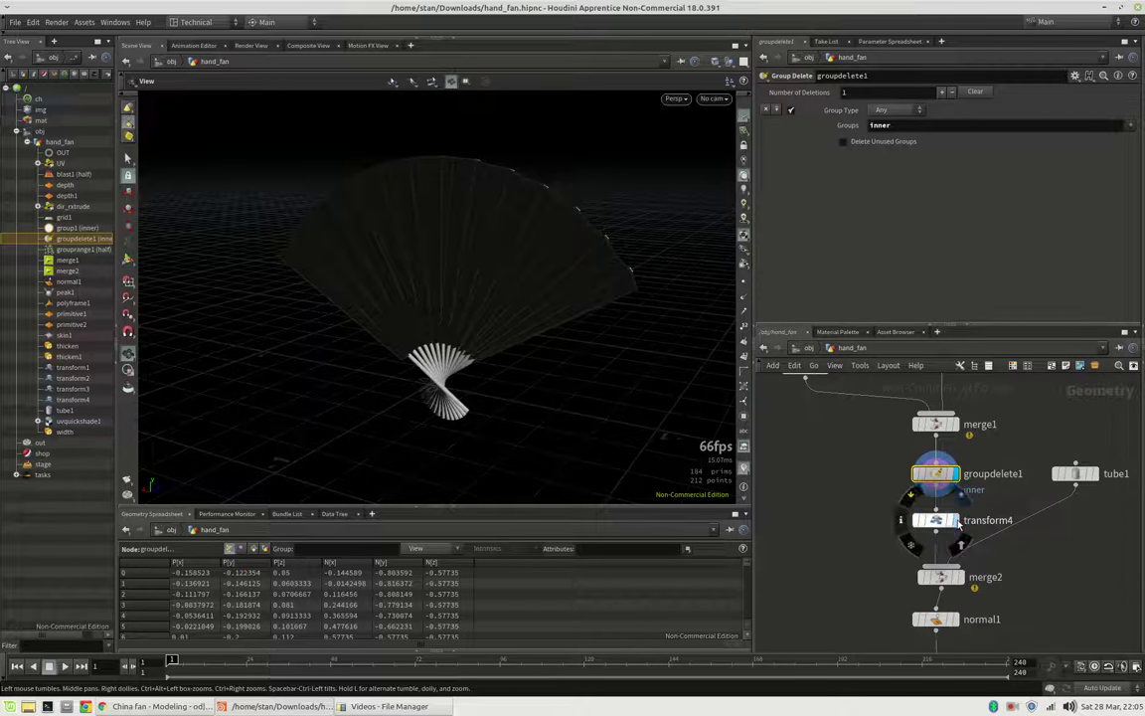
pyautogui.click(940, 520)
pyautogui.moveTo(529, 354); pyautogui.dragTo(480, 352)
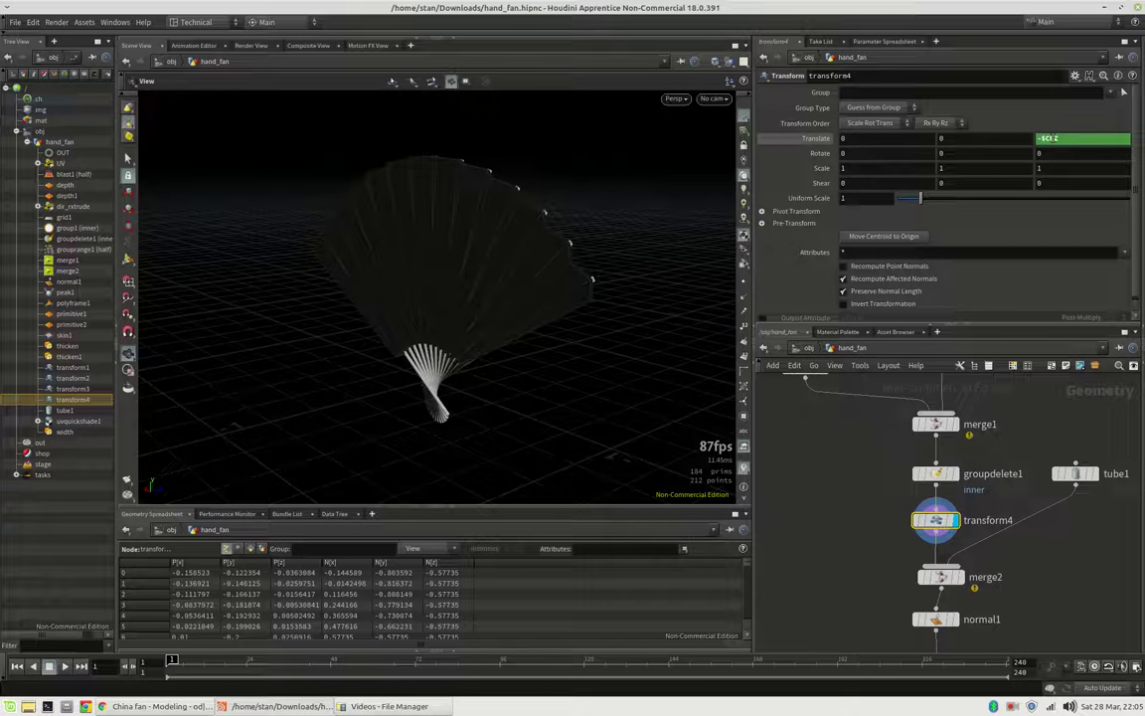
pyautogui.moveTo(464, 383)
pyautogui.mouseDown()
pyautogui.moveTo(381, 371)
pyautogui.moveTo(451, 395)
pyautogui.mouseUp()
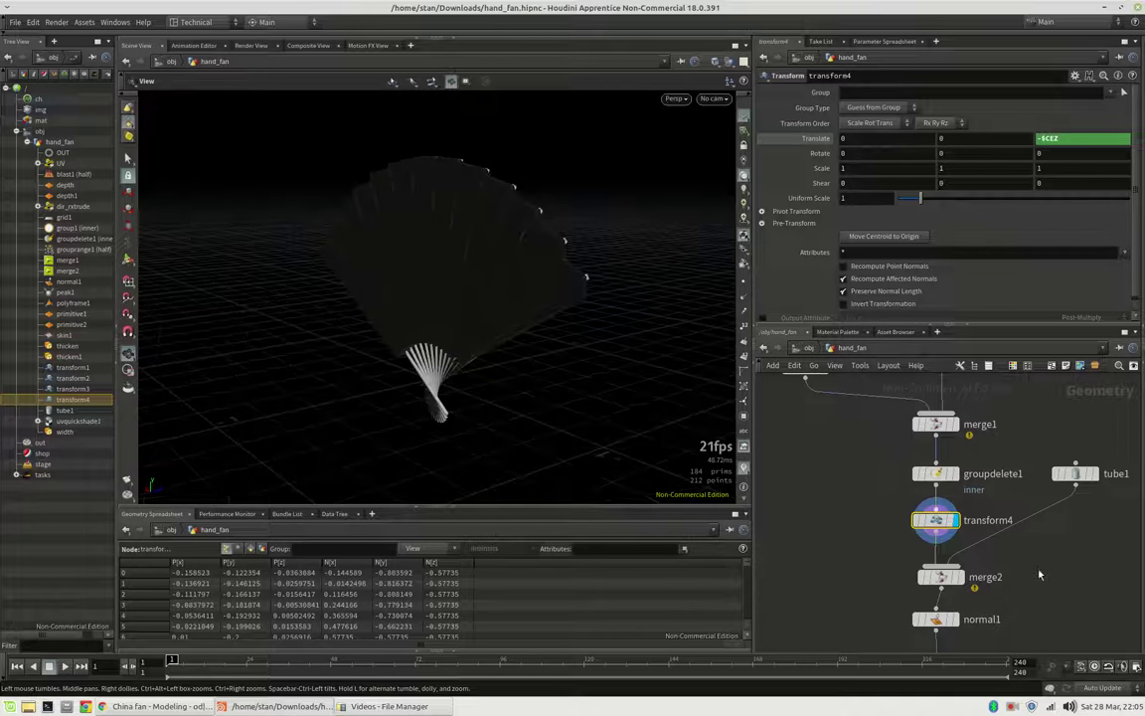
# Display tube1's output, followed by merge2's, and examine the pin combined with the fan from different angles
pyautogui.moveTo(1033, 598); pyautogui.dragTo(975, 564, button='middle')
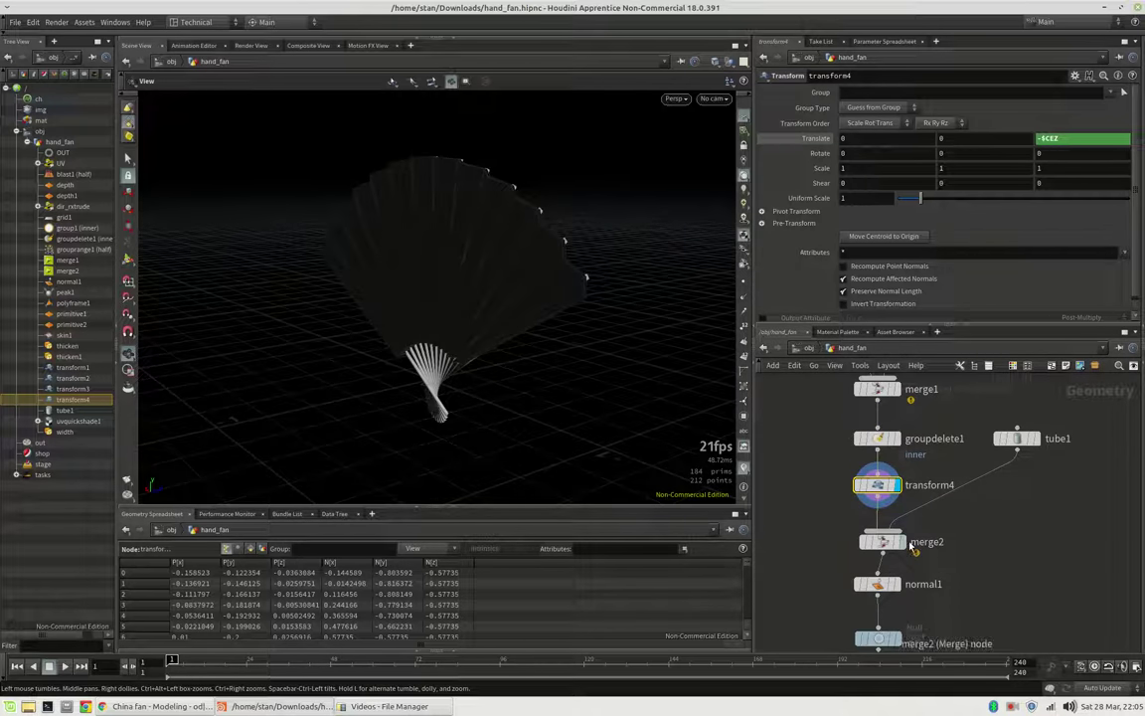
pyautogui.click(1036, 439)
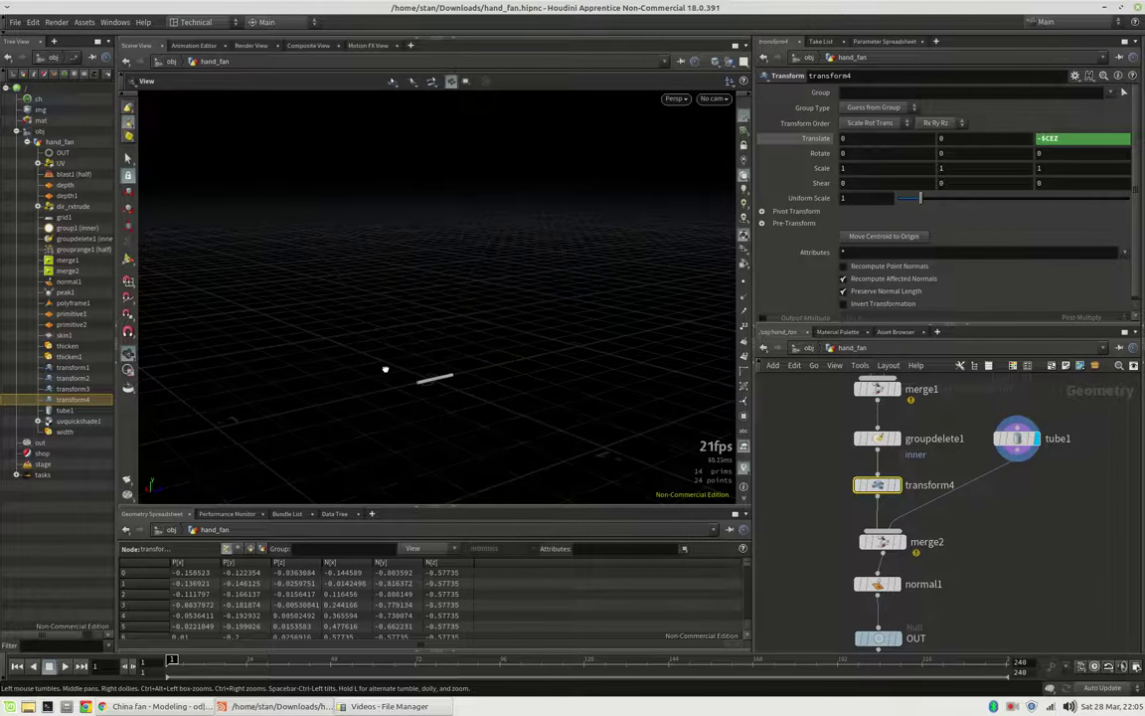
pyautogui.moveTo(384, 368); pyautogui.dragTo(430, 384)
pyautogui.click(907, 553)
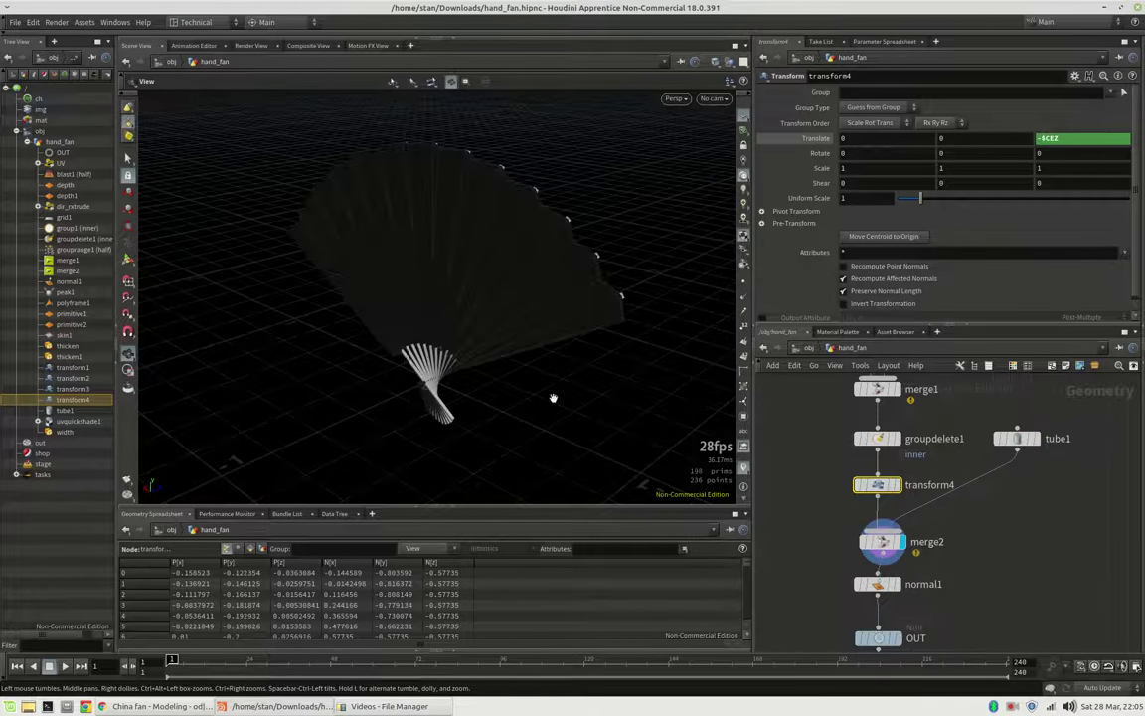
pyautogui.moveTo(552, 398); pyautogui.dragTo(425, 383)
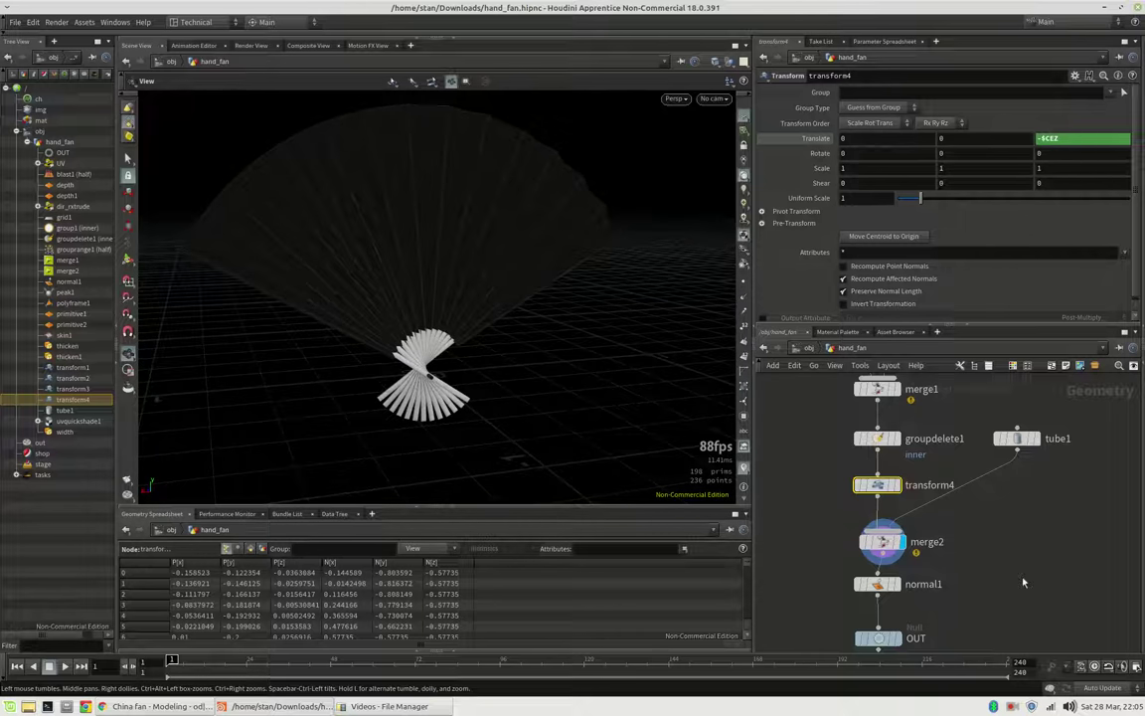
# Display normal1's output, examine the shaded checkered fan, and finish by displaying the OUT node
pyautogui.moveTo(1024, 581); pyautogui.dragTo(1028, 504, button='middle')
pyautogui.click(899, 507)
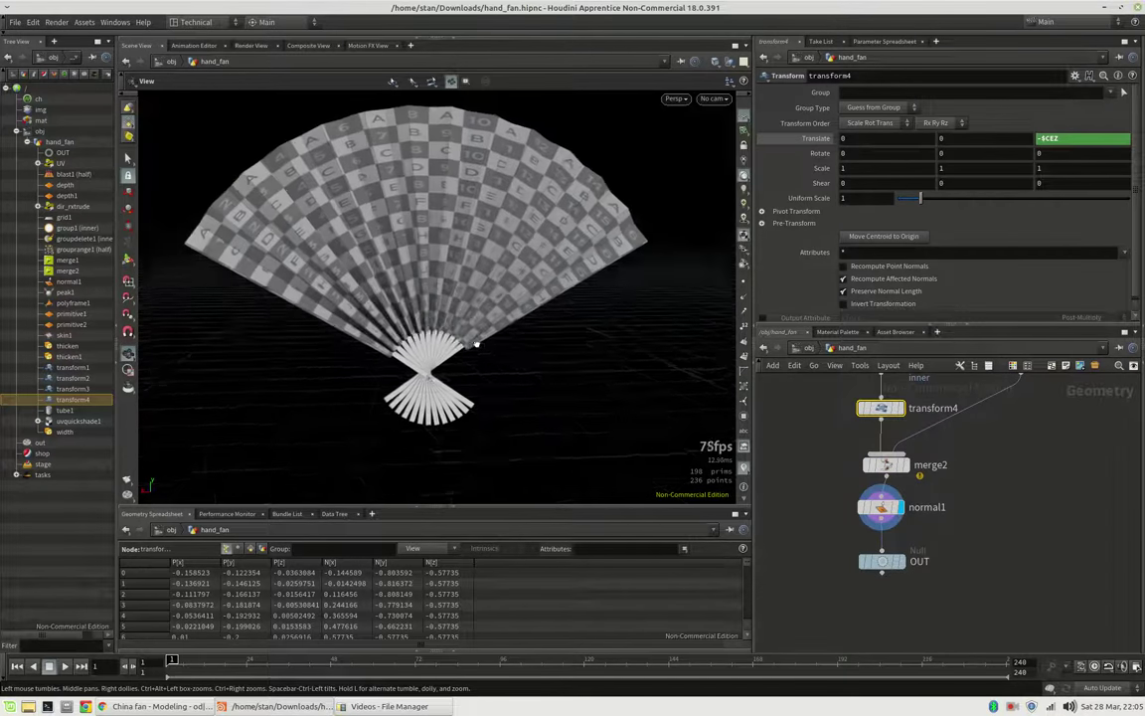
pyautogui.moveTo(477, 346); pyautogui.dragTo(457, 416)
pyautogui.click(905, 567)
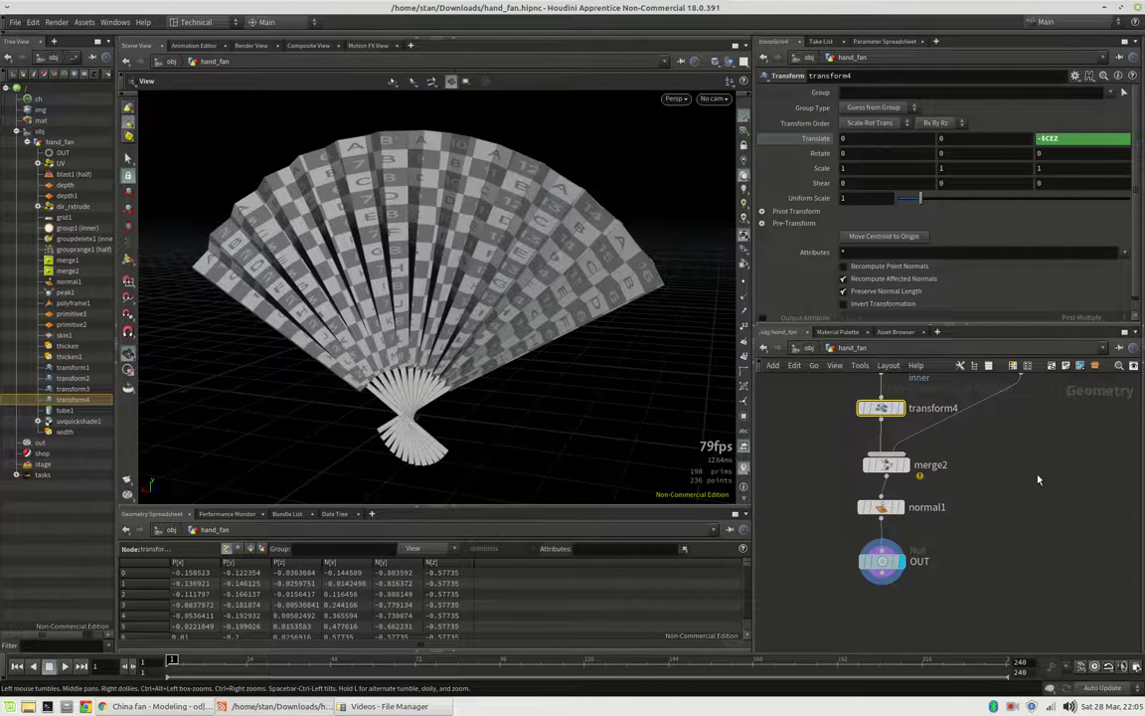
# Set primitive1's Angle to 128.3 to open the fan wider while OUT stays displayed
pyautogui.scroll(-2, 1038, 475)
pyautogui.moveTo(1038, 476); pyautogui.dragTo(997, 682, button='middle')
pyautogui.moveTo(969, 398); pyautogui.dragTo(1011, 579, button='middle')
pyautogui.moveTo(1035, 530); pyautogui.dragTo(1048, 631, button='middle')
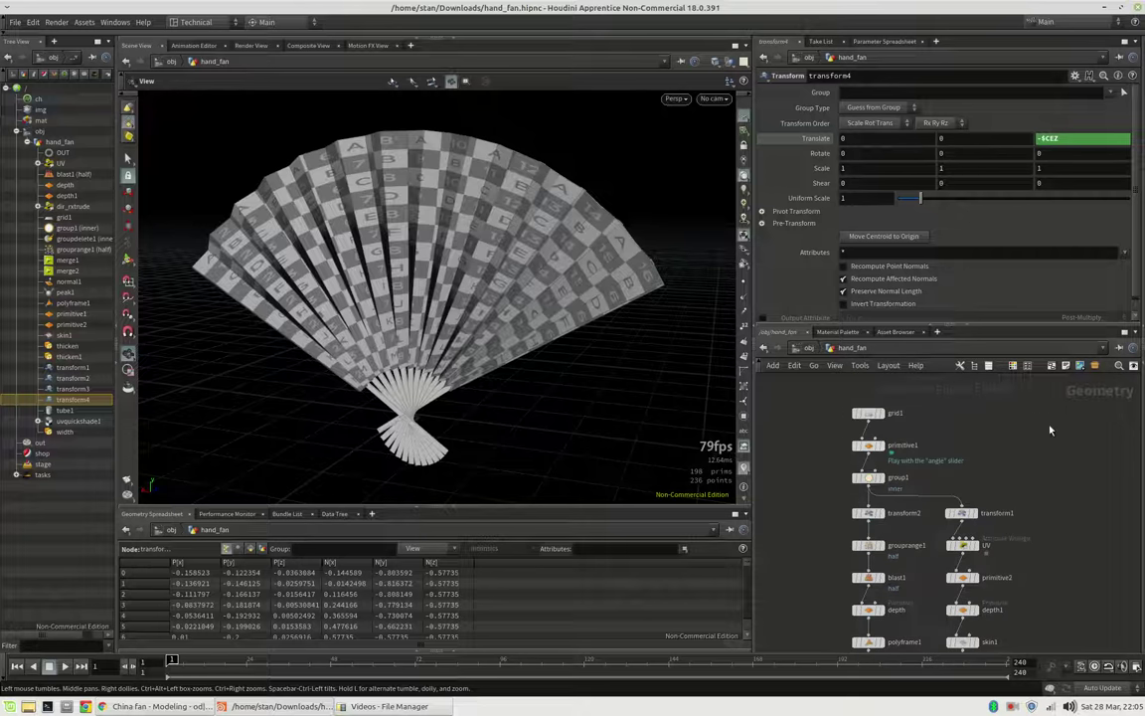
pyautogui.click(873, 445)
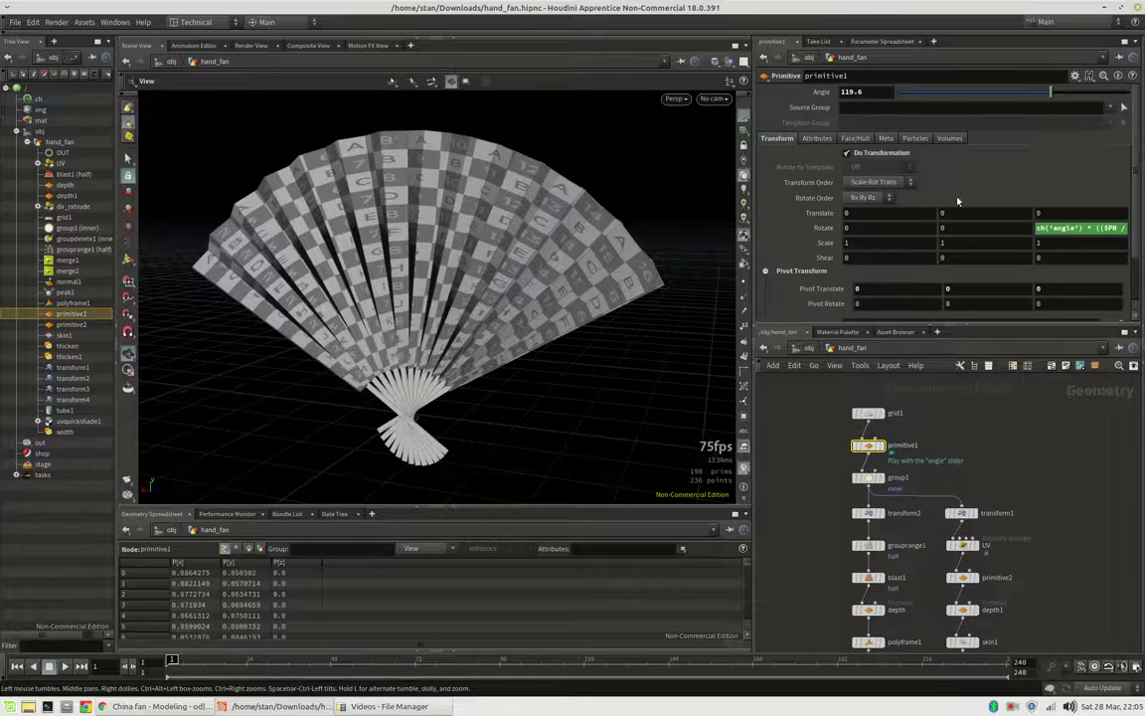
pyautogui.moveTo(1034, 98); pyautogui.dragTo(1062, 97)
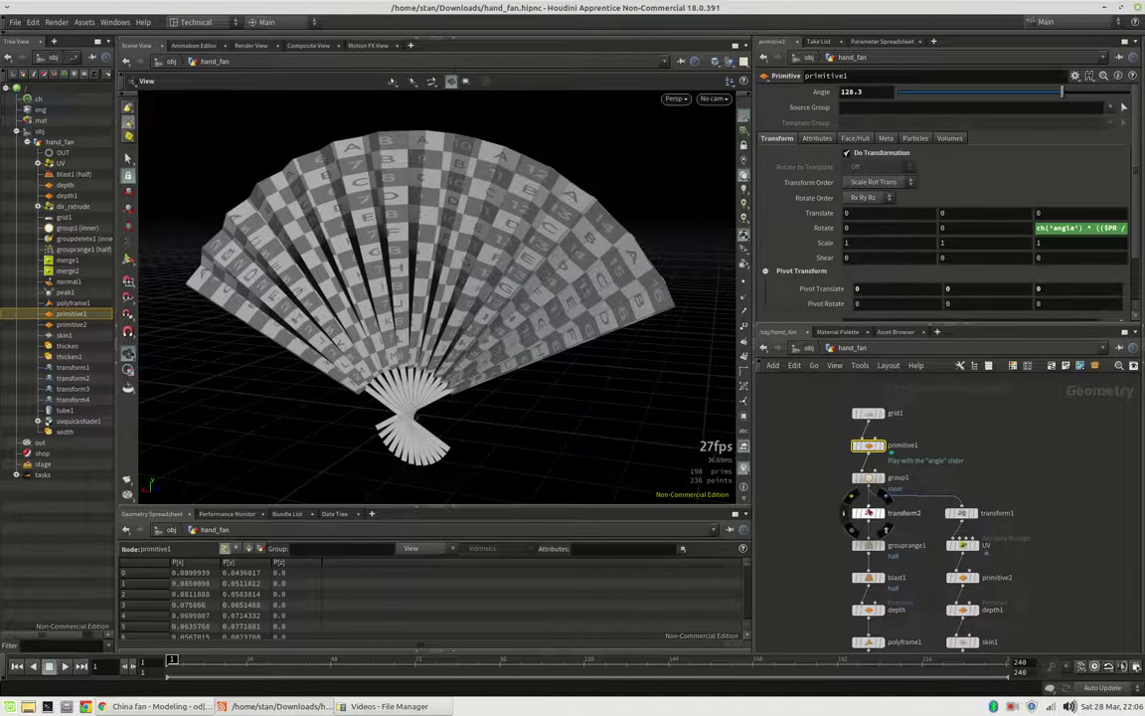
# Set the number of columns on grid1 to 21 to change the fan's stick count
pyautogui.moveTo(869, 513)
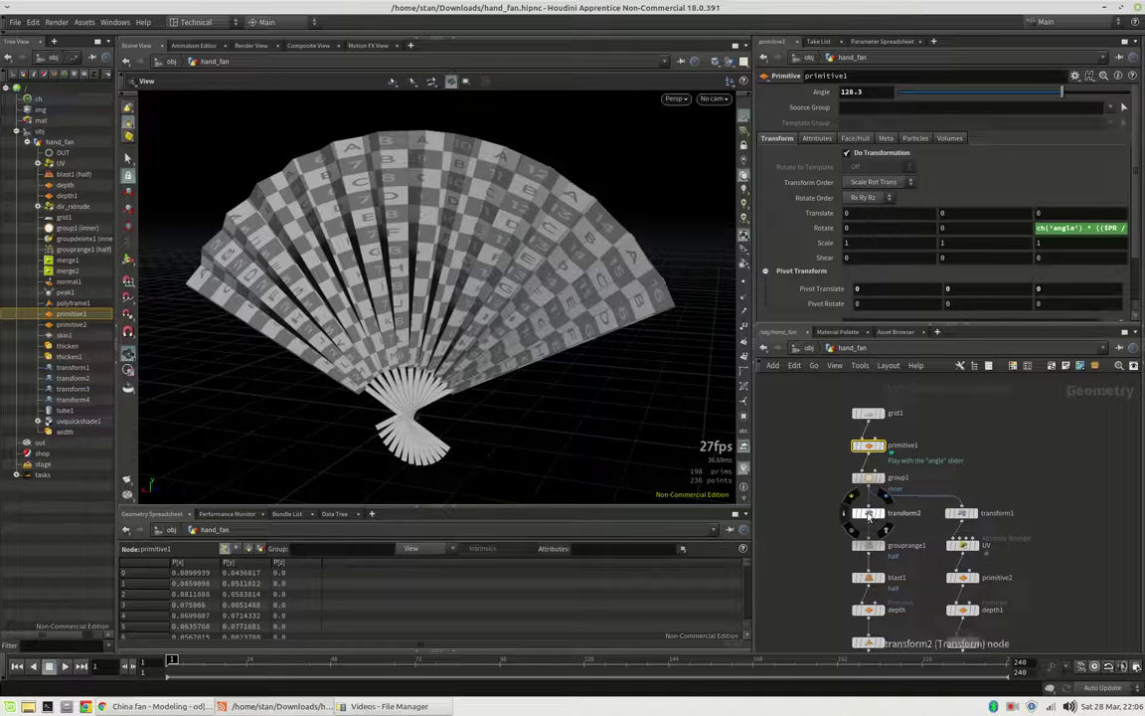
pyautogui.click(868, 412)
pyautogui.moveTo(972, 202); pyautogui.dragTo(996, 202)
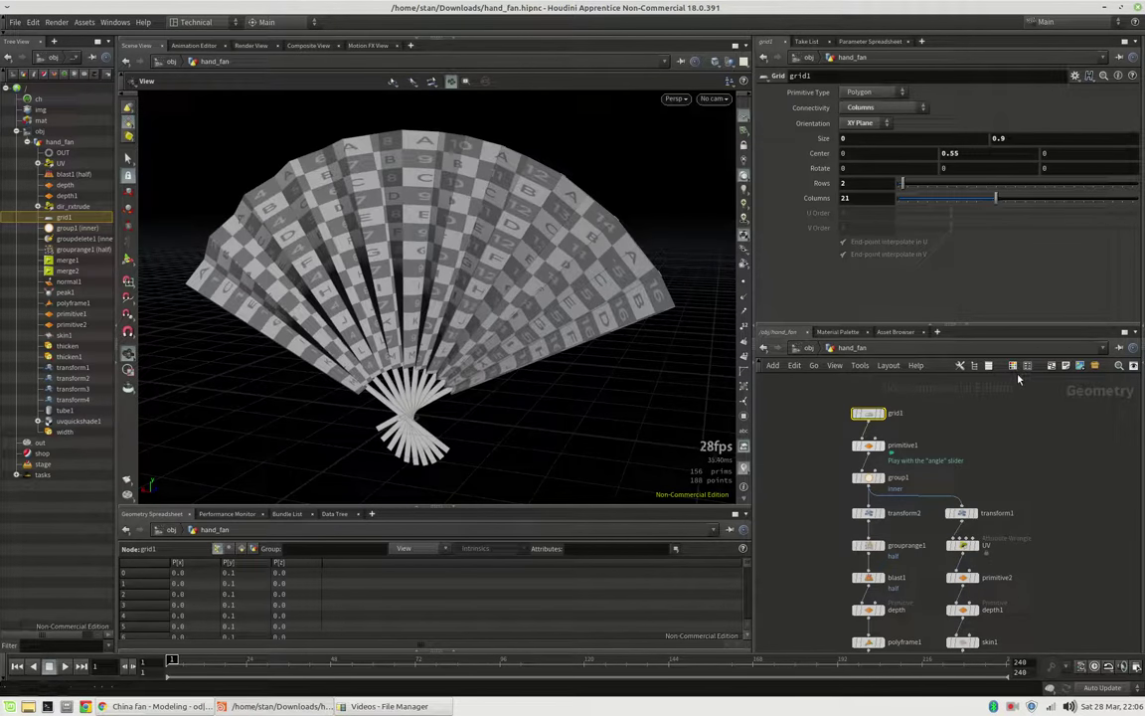